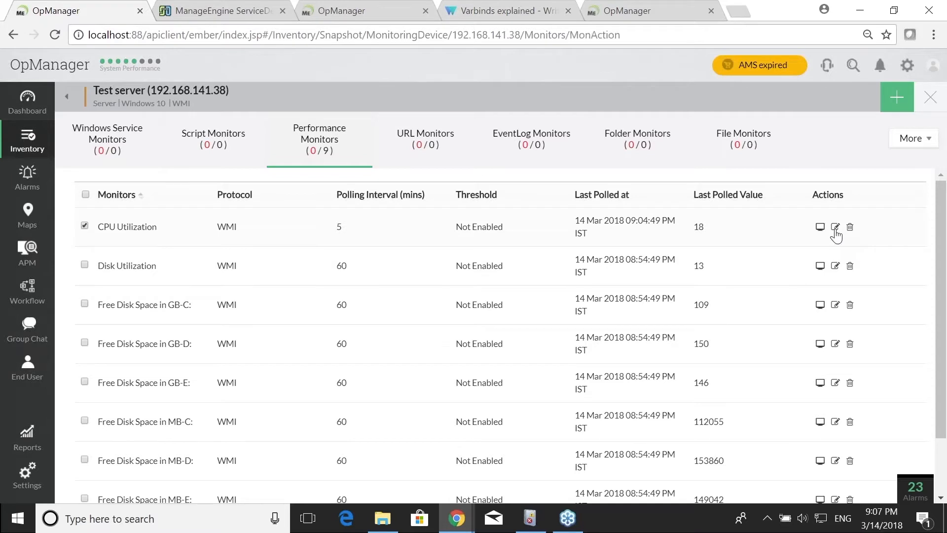
Enter CPU Utilization thresholds: Attention 50, Trouble 60, Critical 80, and Rearm 50.
scroll(735, 280, down, 1)
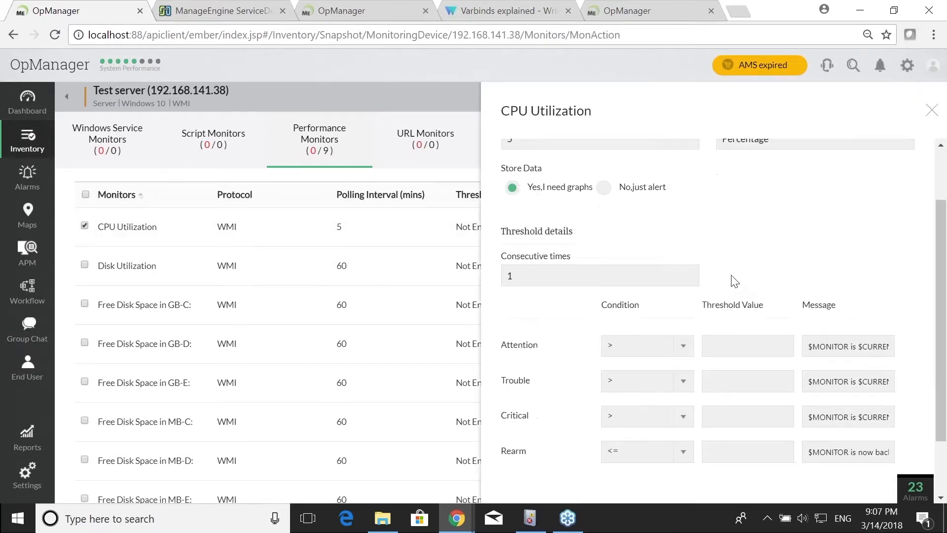
click(683, 351)
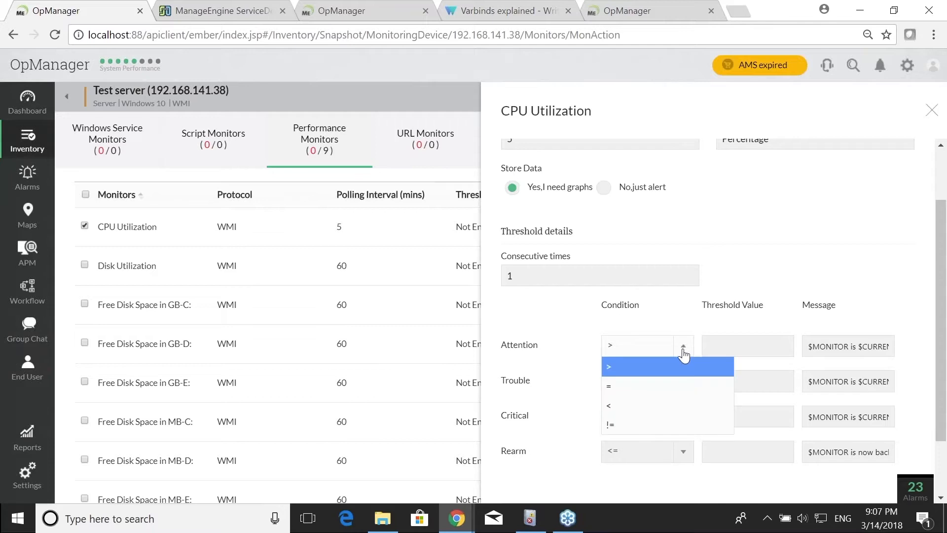
click(730, 344)
text(50)
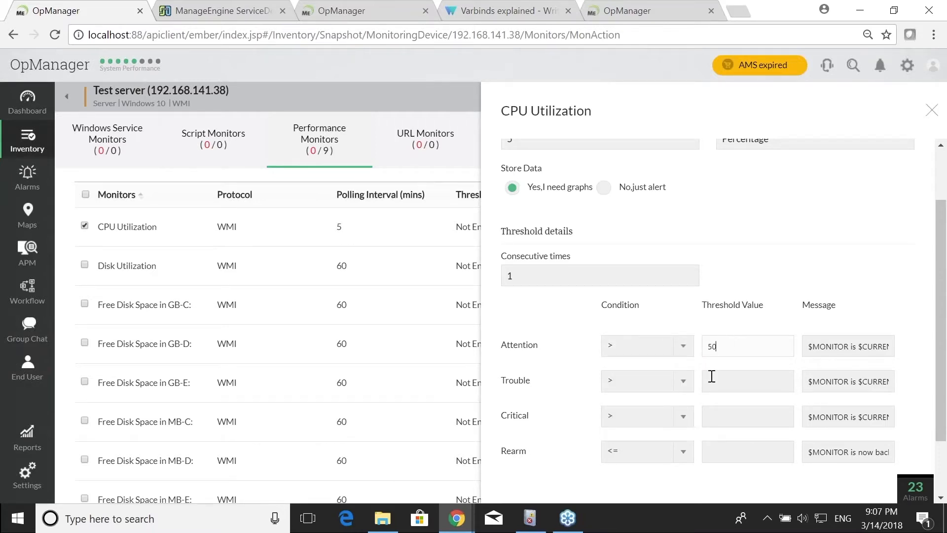
click(727, 385)
text(60)
key(Tab)
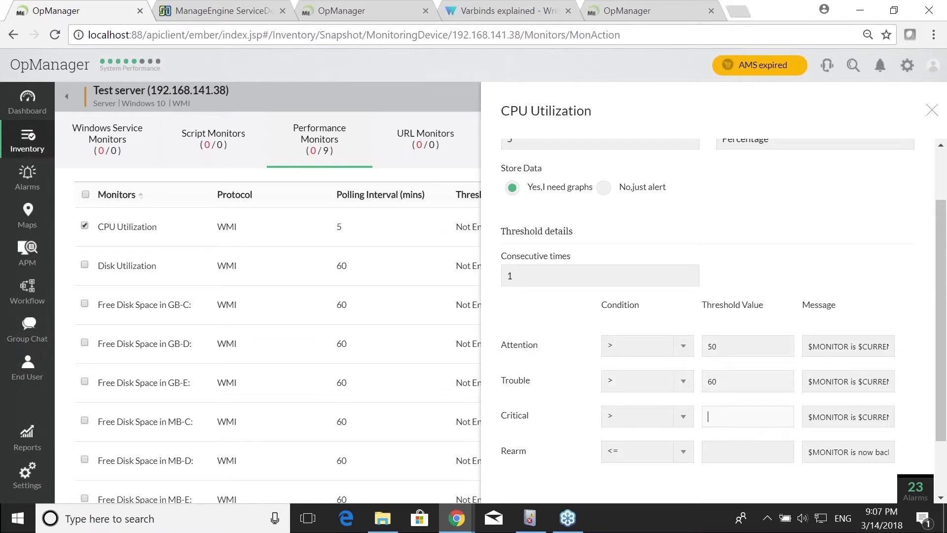
text(80)
click(730, 453)
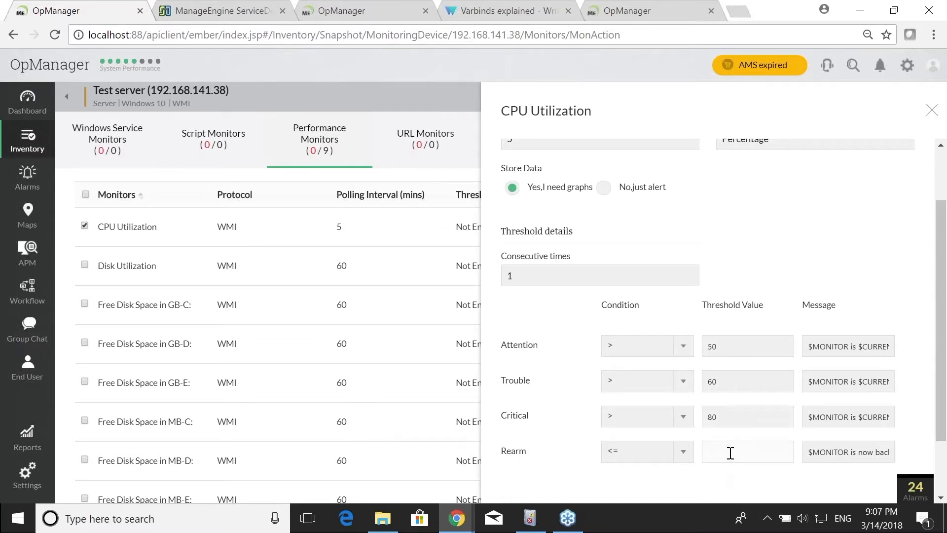
text(50)
scroll(690, 429, down, 2)
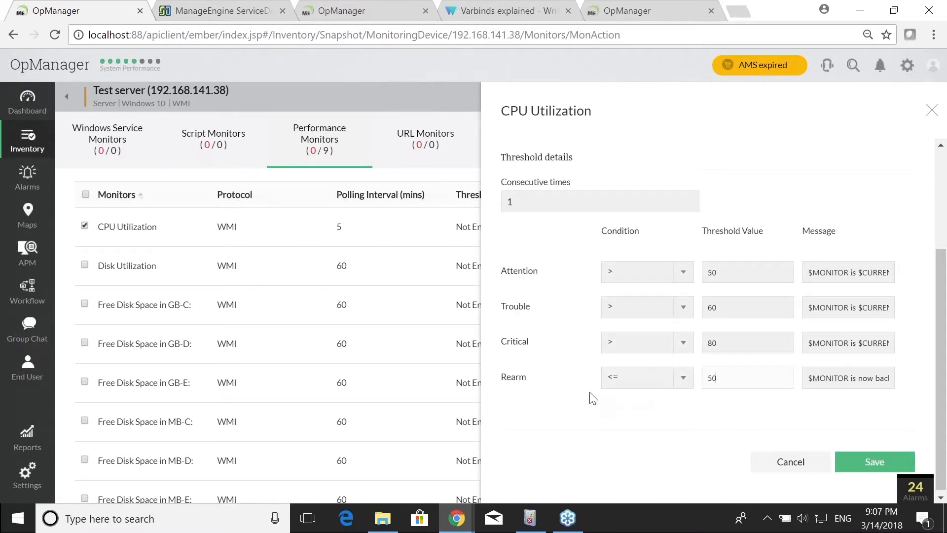
scroll(592, 399, up, 2)
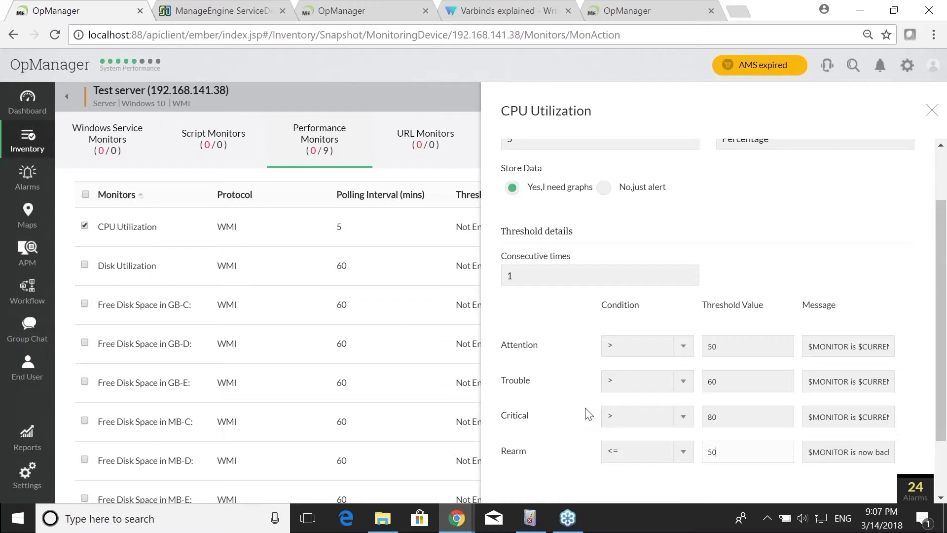
scroll(588, 414, down, 2)
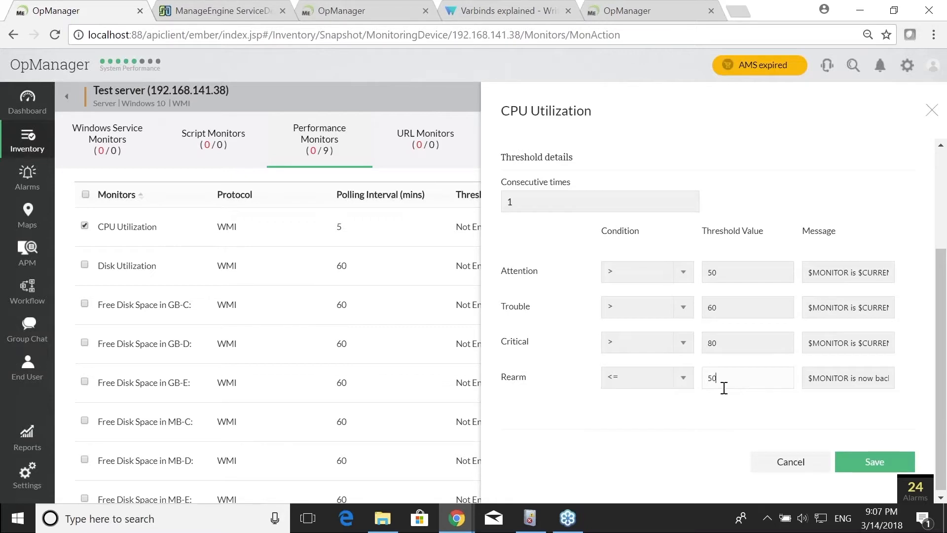
scroll(724, 388, up, 4)
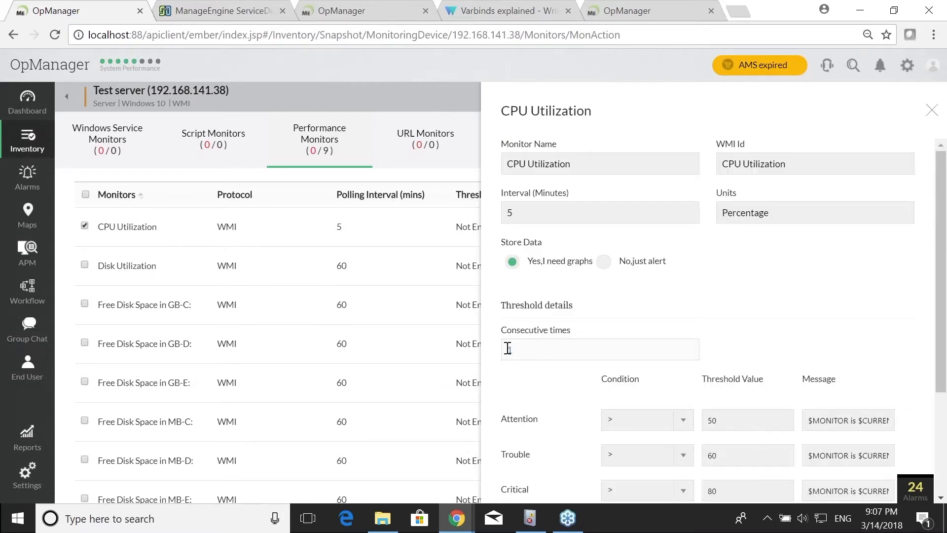
Change the Consecutive times value from 1 to 3.
scroll(614, 352, down, 3)
scroll(628, 354, up, 2)
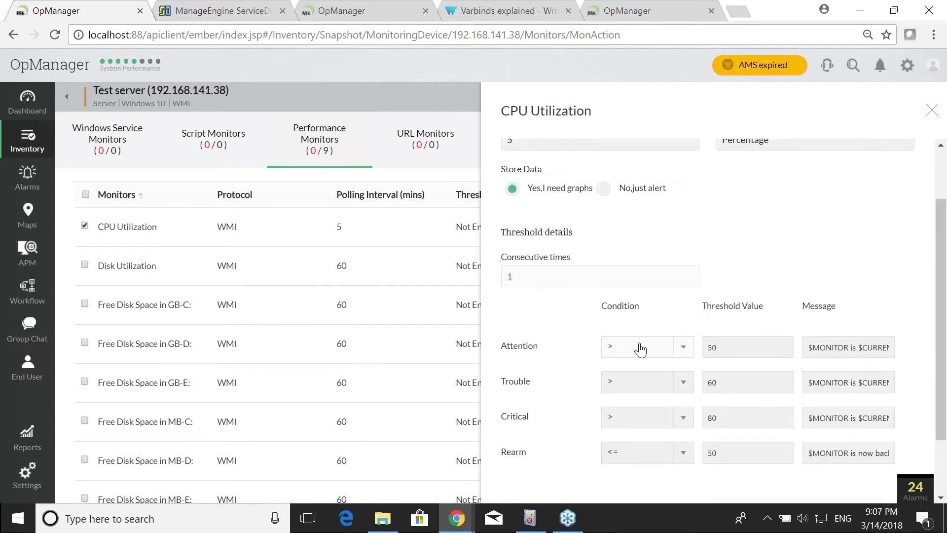
scroll(640, 350, up, 2)
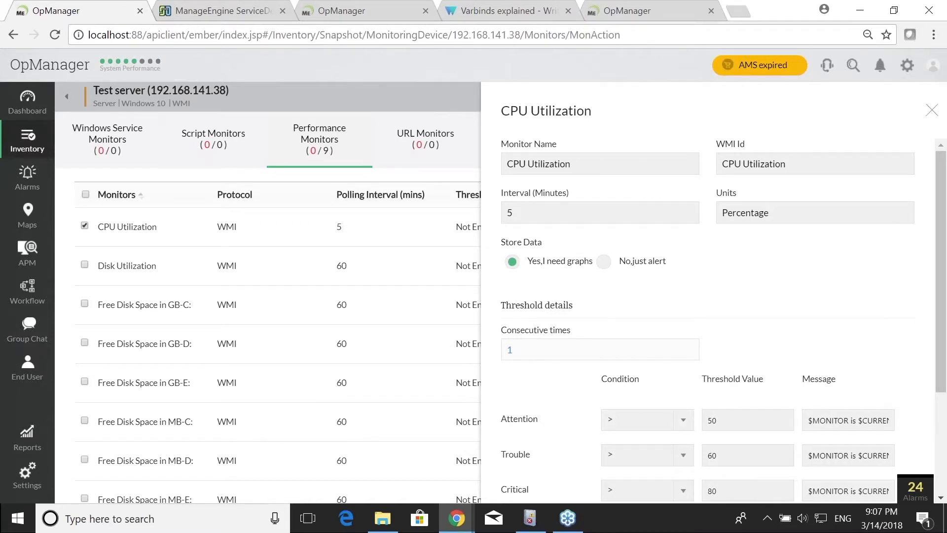
scroll(671, 339, down, 2)
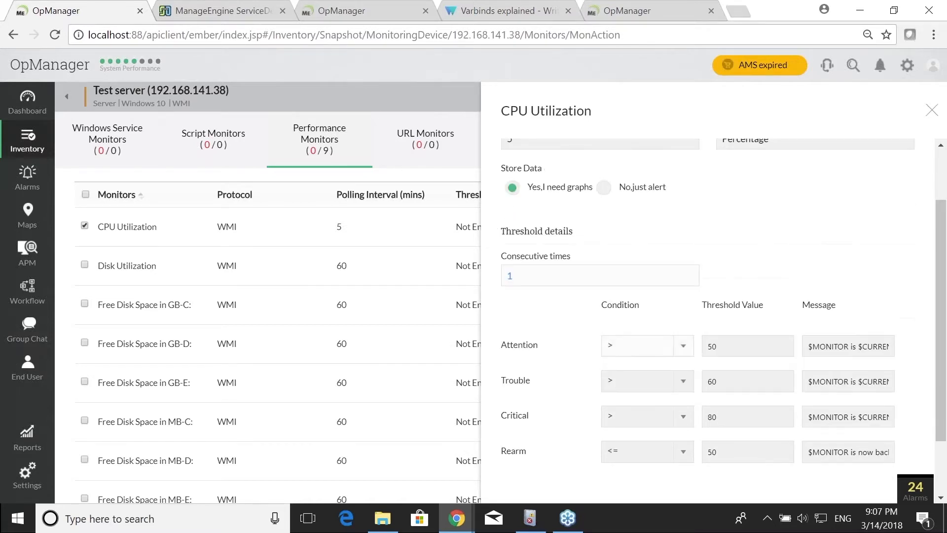
scroll(708, 315, up, 2)
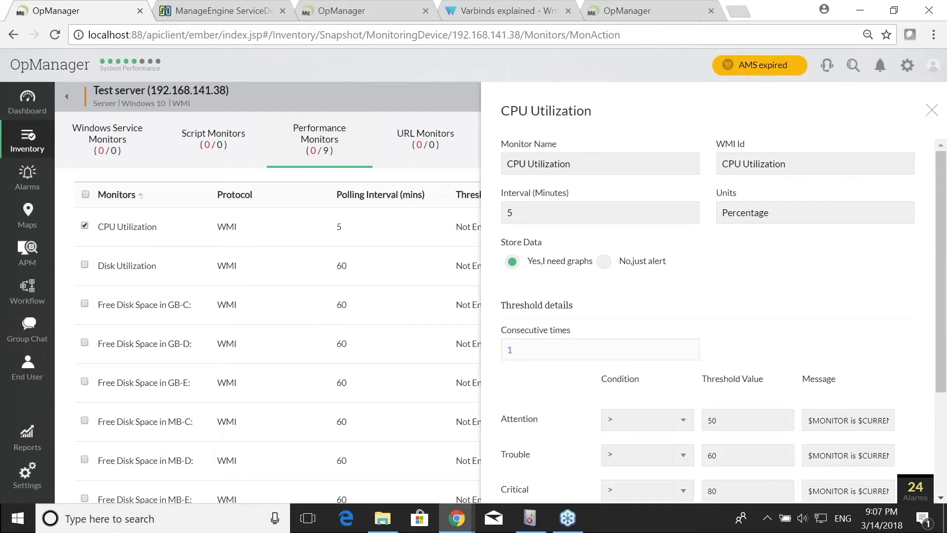
scroll(683, 353, down, 3)
scroll(683, 353, up, 2)
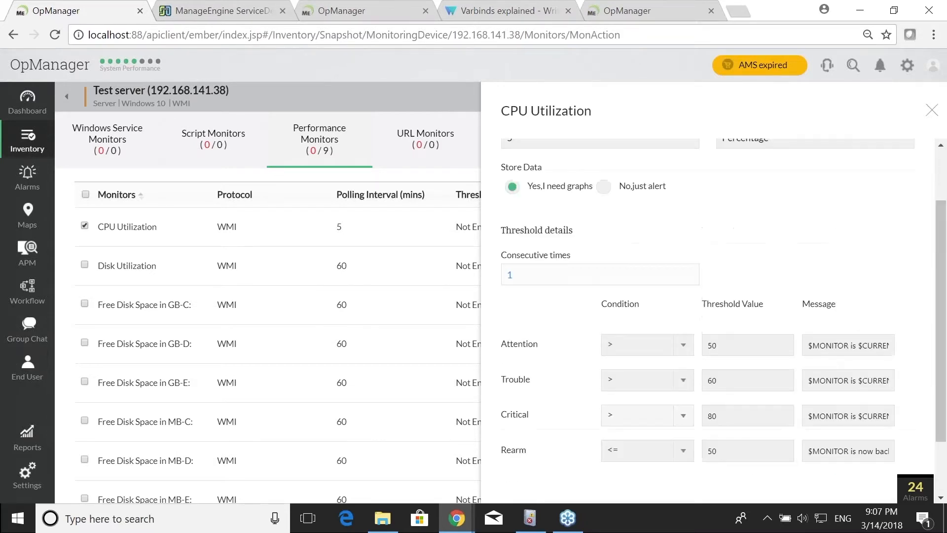
scroll(700, 355, up, 2)
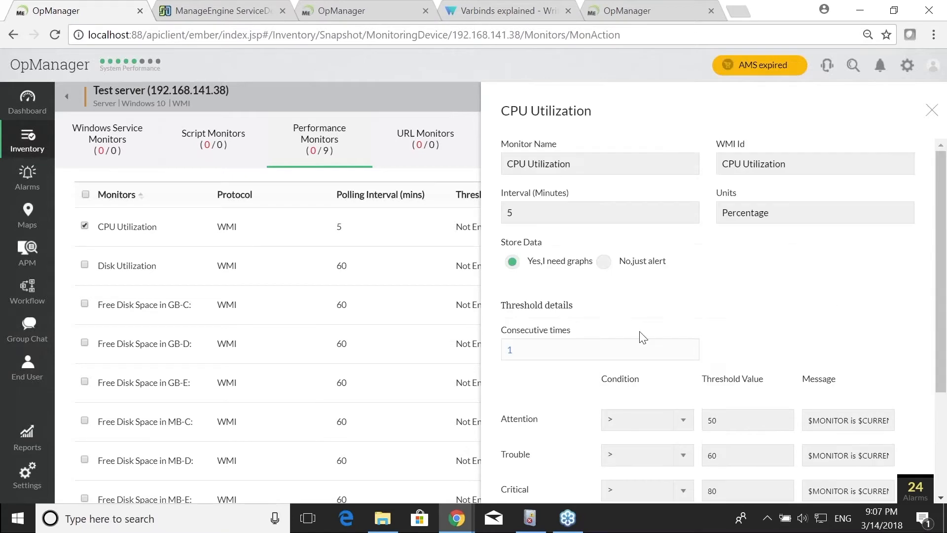
scroll(568, 326, down, 2)
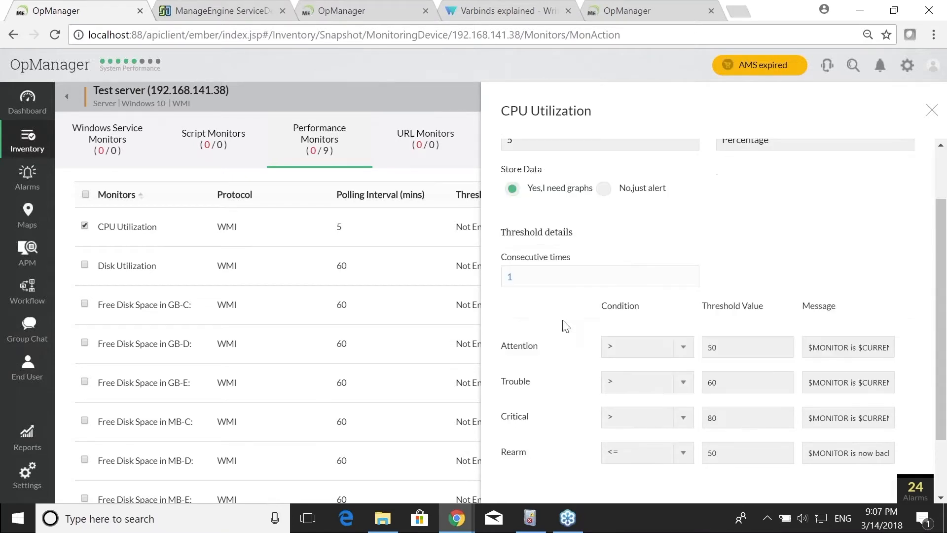
click(549, 281)
key(BackSpace)
text(4)
key(BackSpace)
text(3)
Check the polling interval field, then close the CPU Utilization settings panel.
scroll(550, 281, up, 2)
click(531, 212)
key(BackSpace)
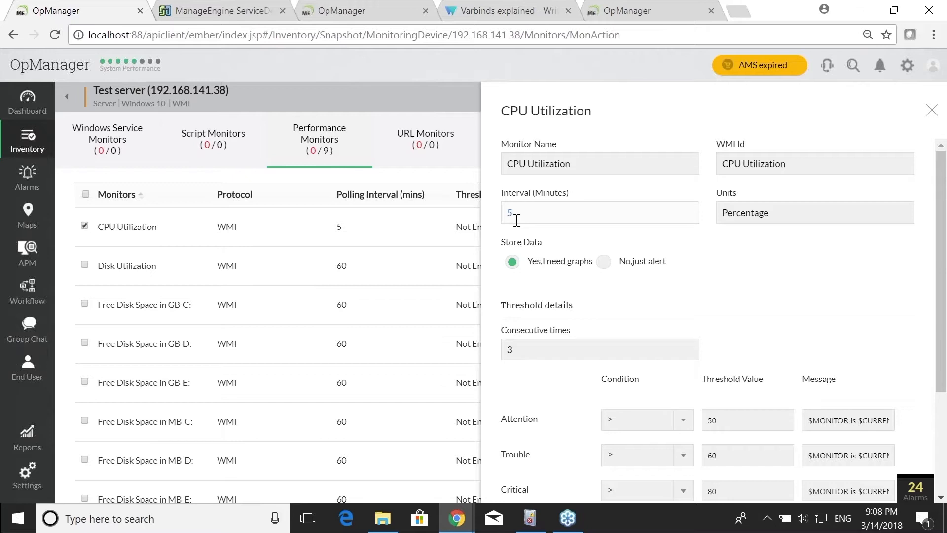
scroll(579, 327, down, 2)
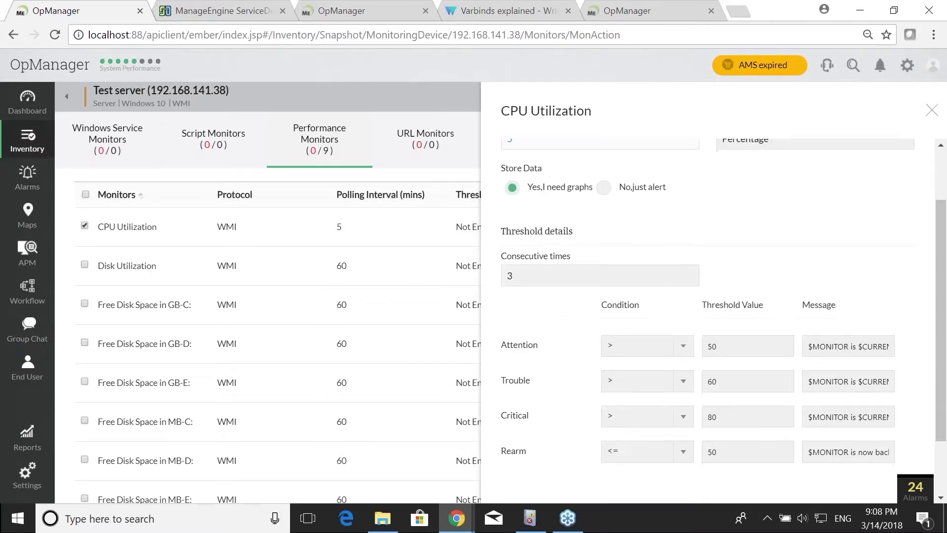
scroll(613, 387, down, 2)
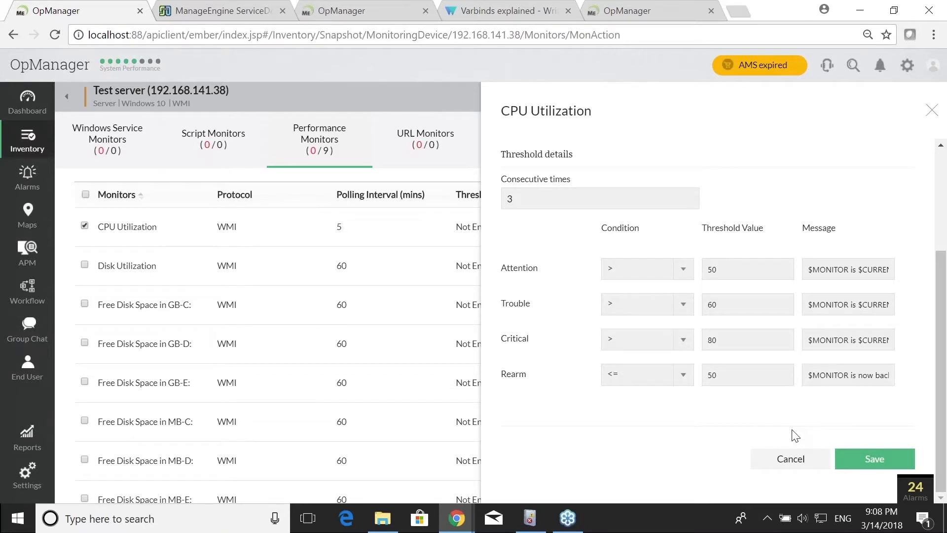
scroll(797, 436, up, 3)
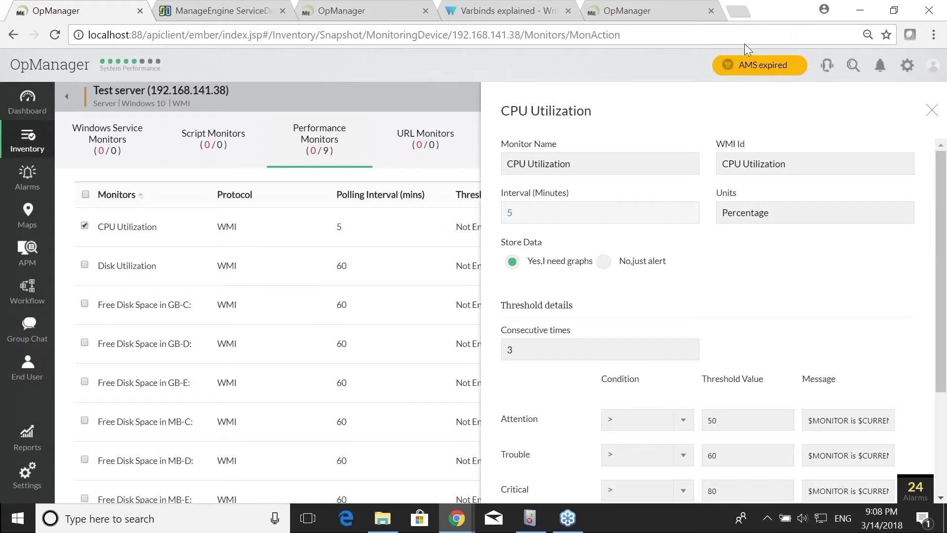
click(946, 42)
click(932, 110)
Show the slide bullet on device templates setting thresholds globally, then return to OpManager.
key(alt+Tab)
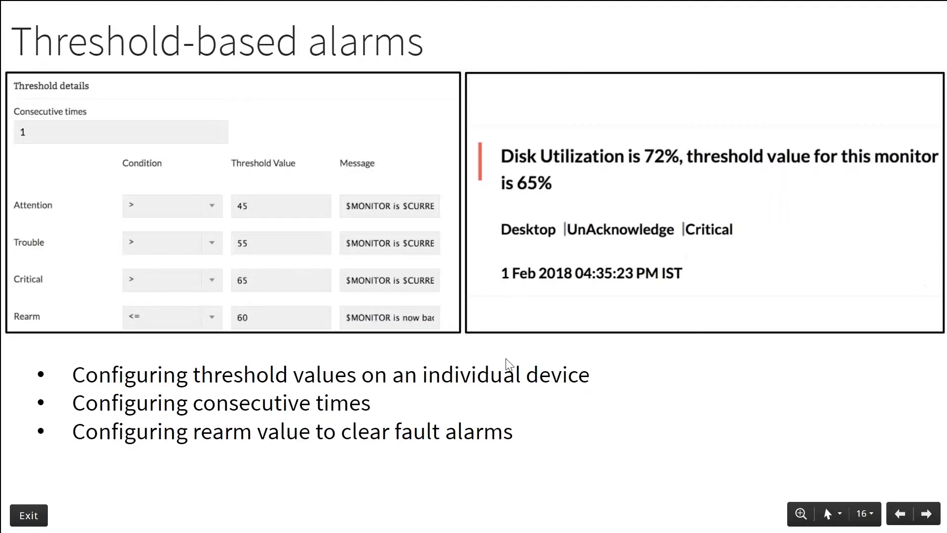
click(506, 359)
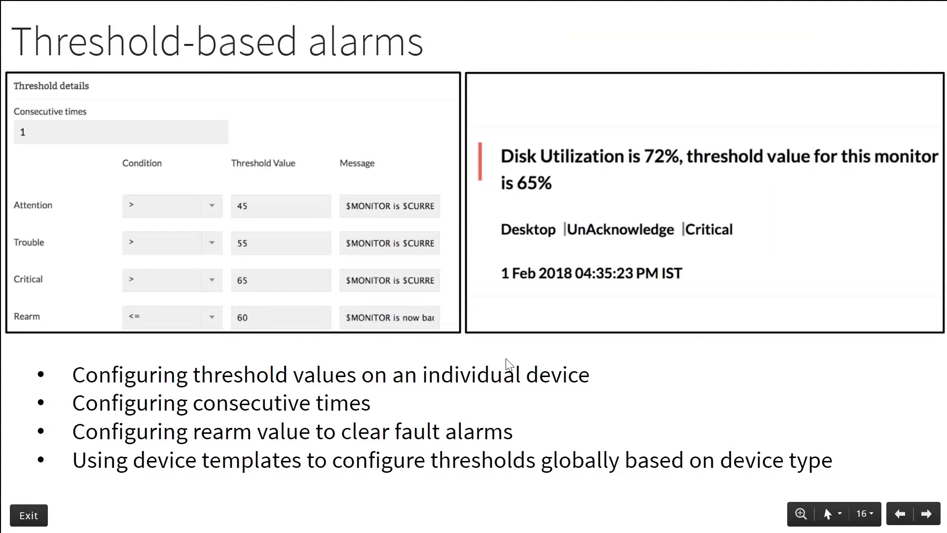
key(alt+Tab)
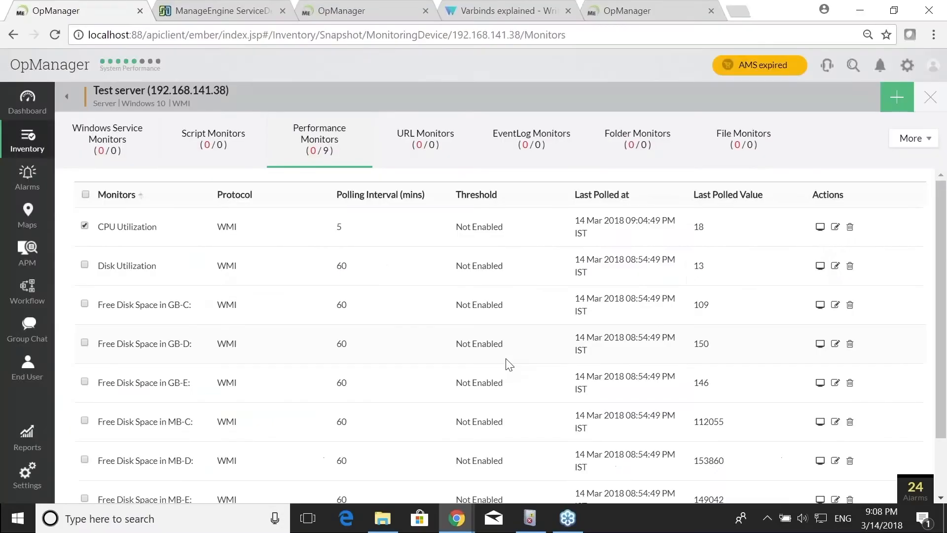
From Settings > Configuration, edit the Windows 10 device template and open Edit Thresholds.
click(27, 472)
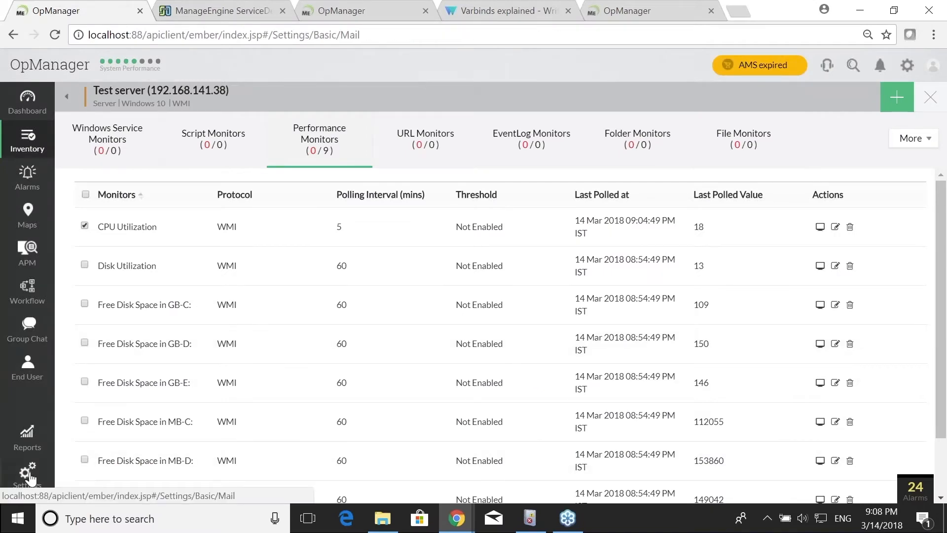
click(349, 106)
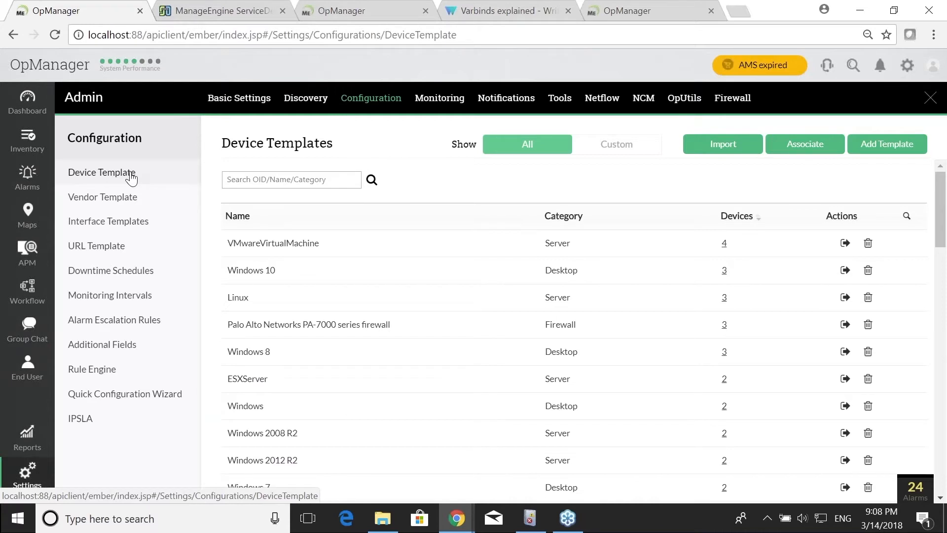
click(261, 275)
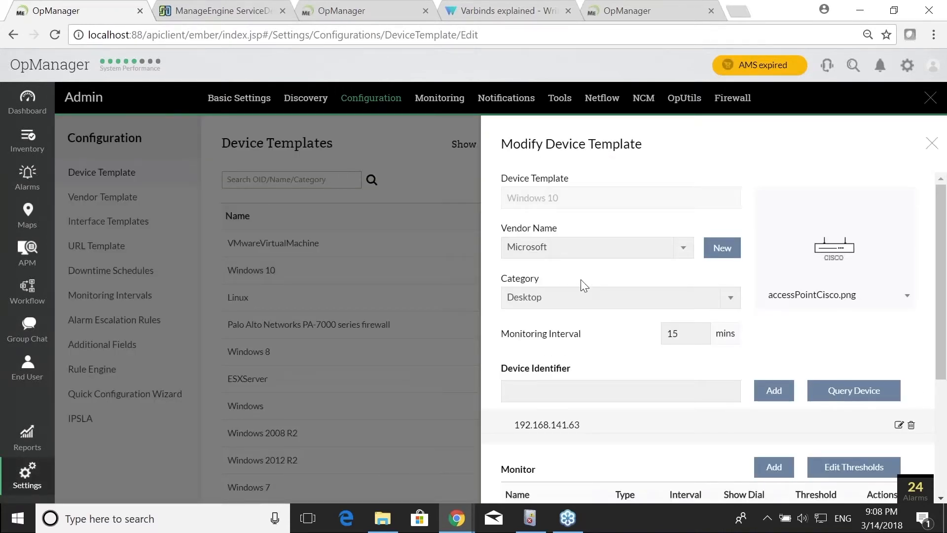
scroll(584, 286, down, 4)
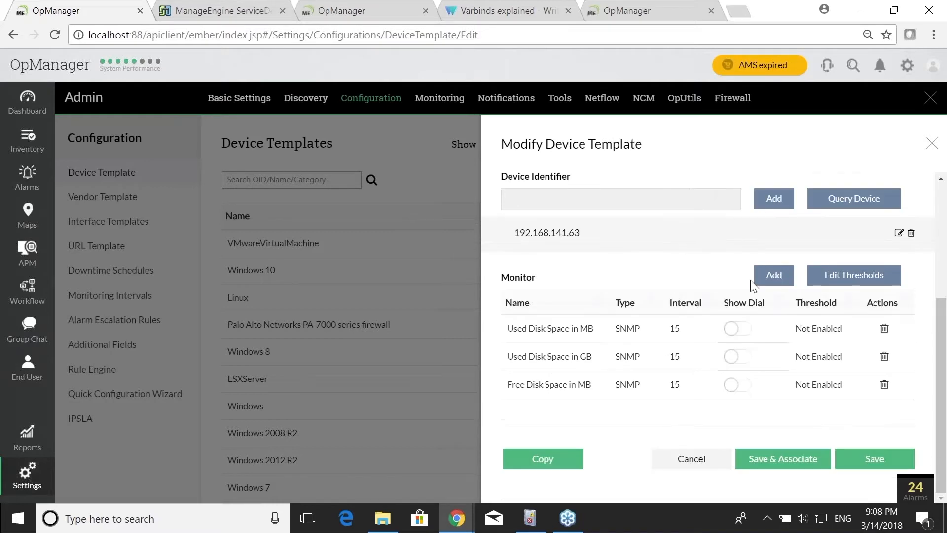
click(835, 275)
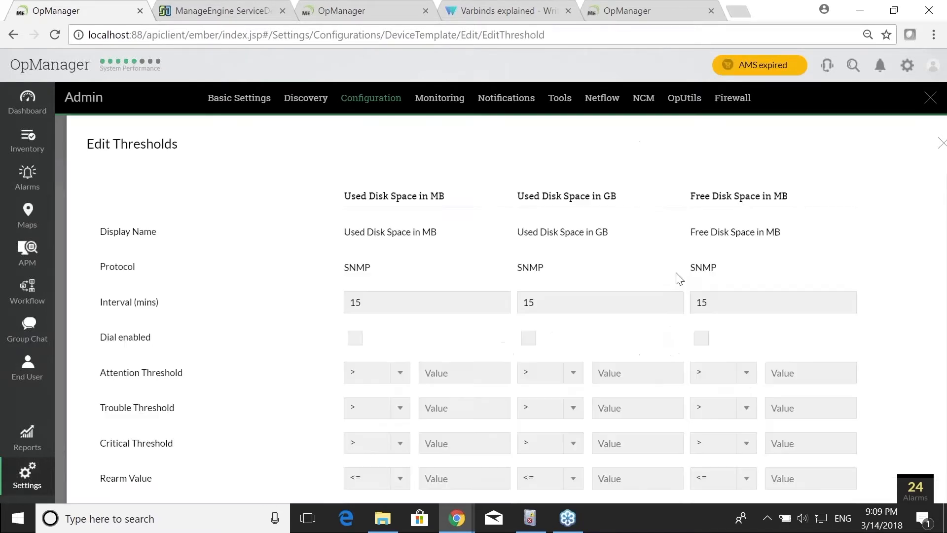
Enter attention threshold 10 and rearm value 5 for Used Disk Space in MB and confirm.
scroll(511, 277, down, 2)
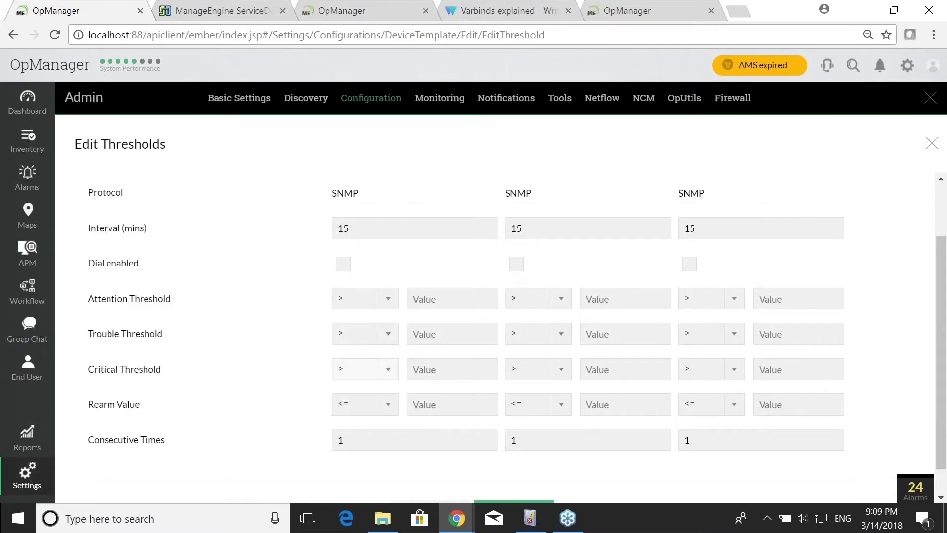
scroll(387, 345, up, 1)
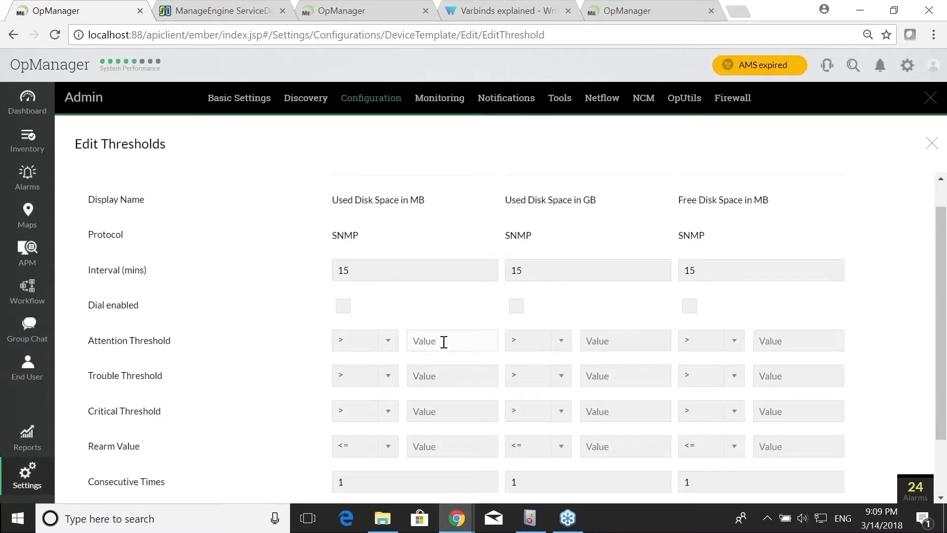
scroll(444, 342, up, 1)
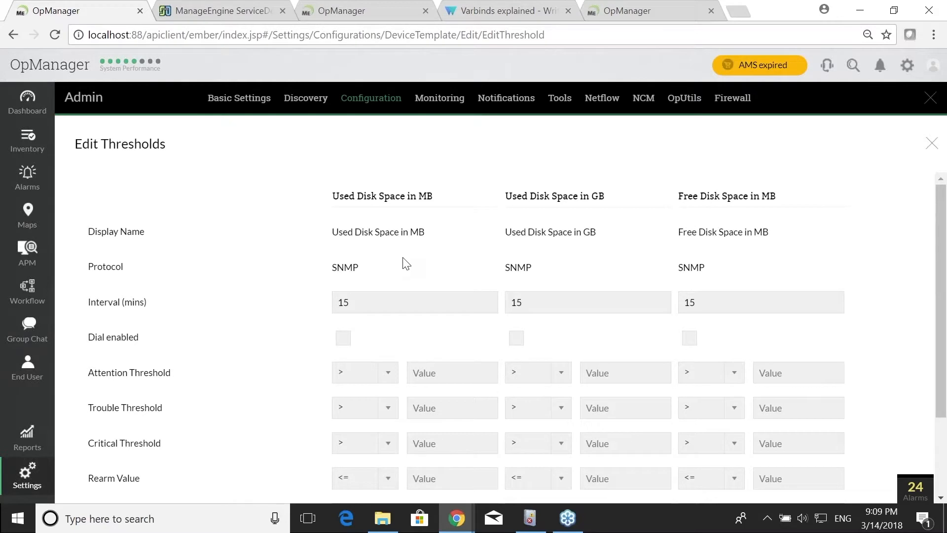
scroll(405, 264, down, 3)
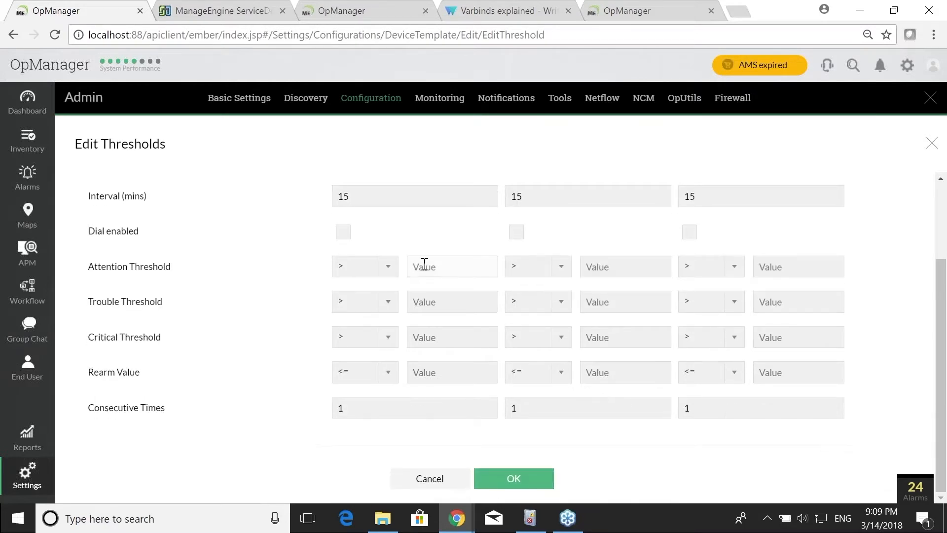
click(424, 264)
text(10)
click(430, 298)
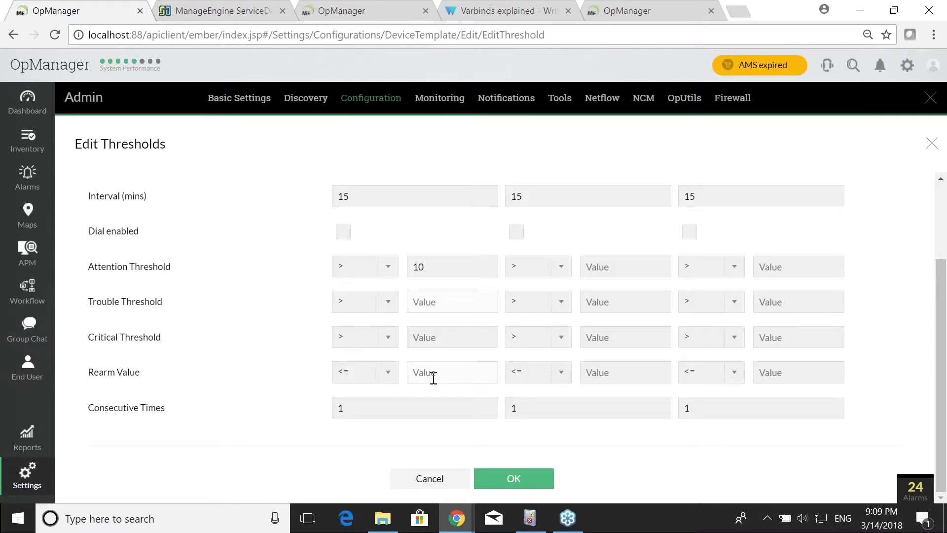
text(5)
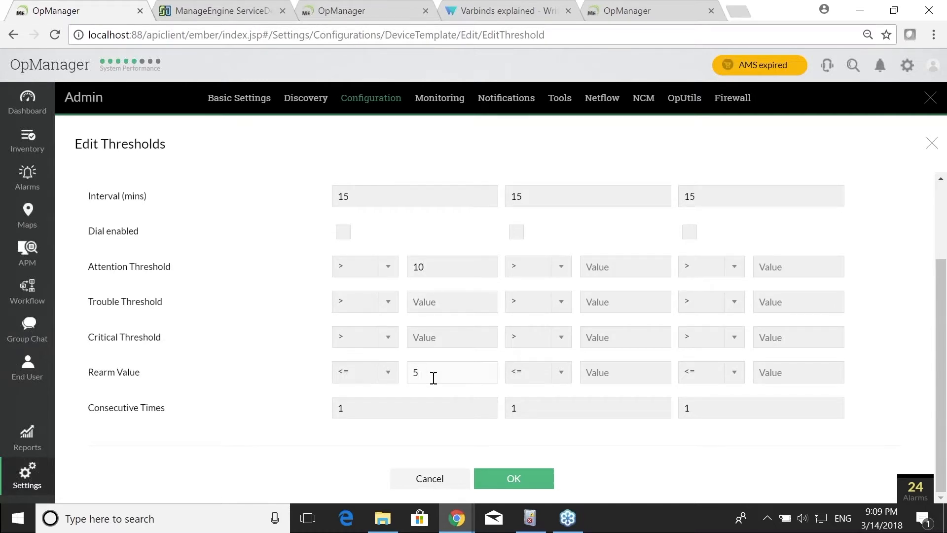
click(514, 478)
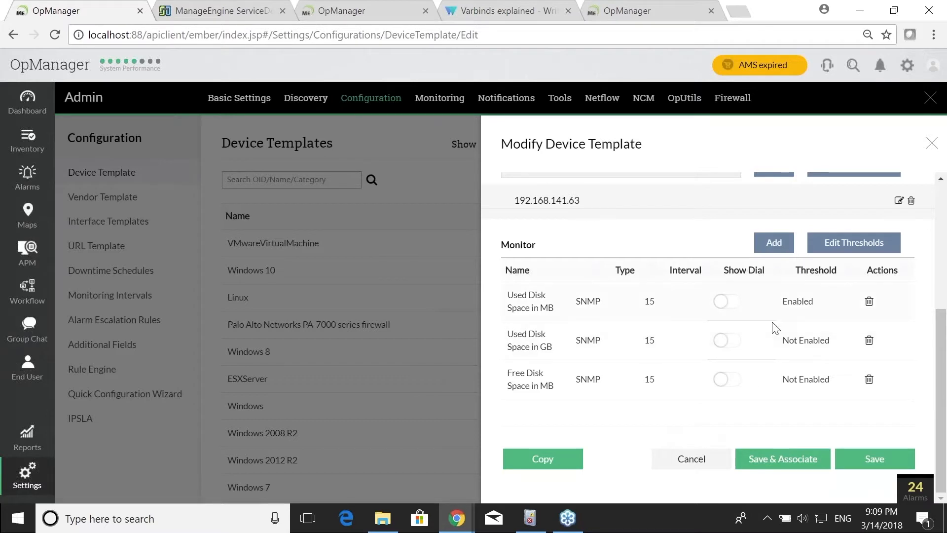
Reopen the template's thresholds to verify the disk-space values, then close them unchanged.
scroll(770, 336, up, 3)
click(847, 389)
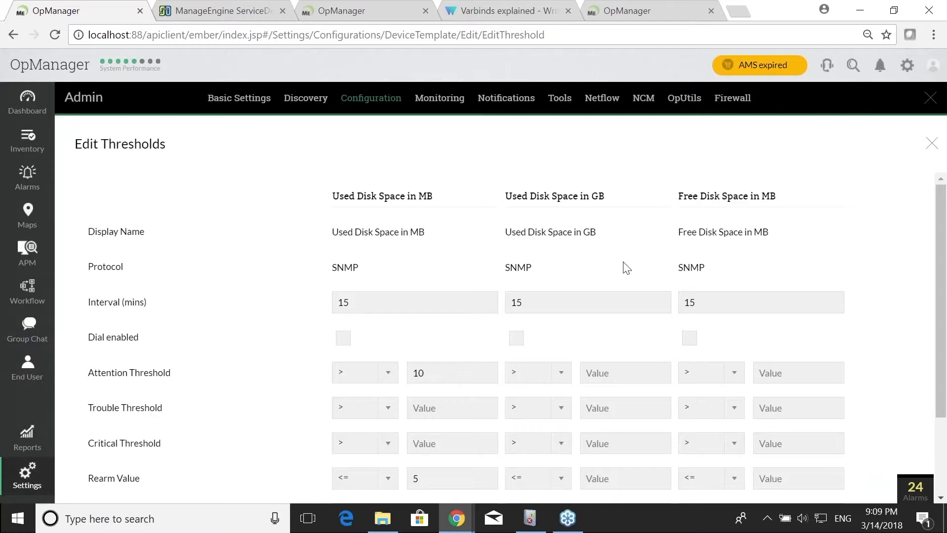
scroll(582, 423, down, 2)
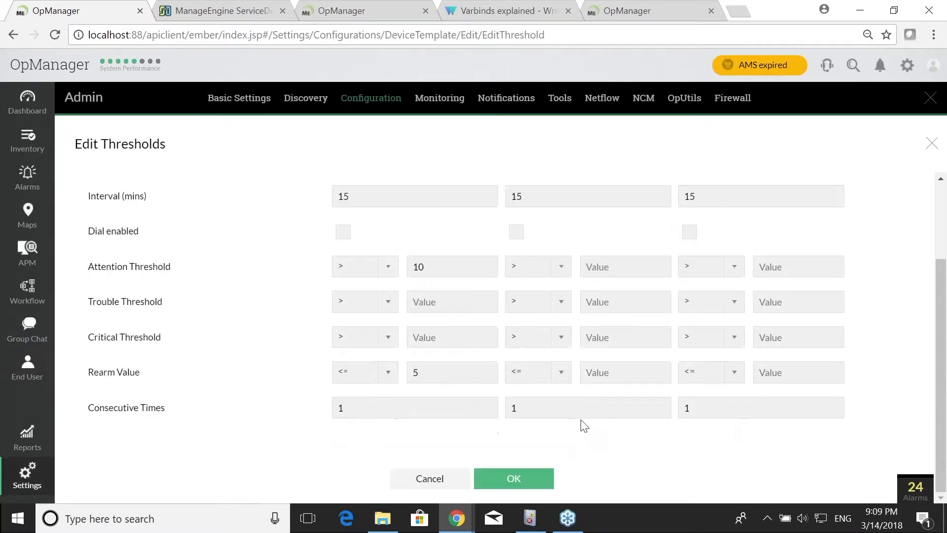
scroll(696, 340, up, 2)
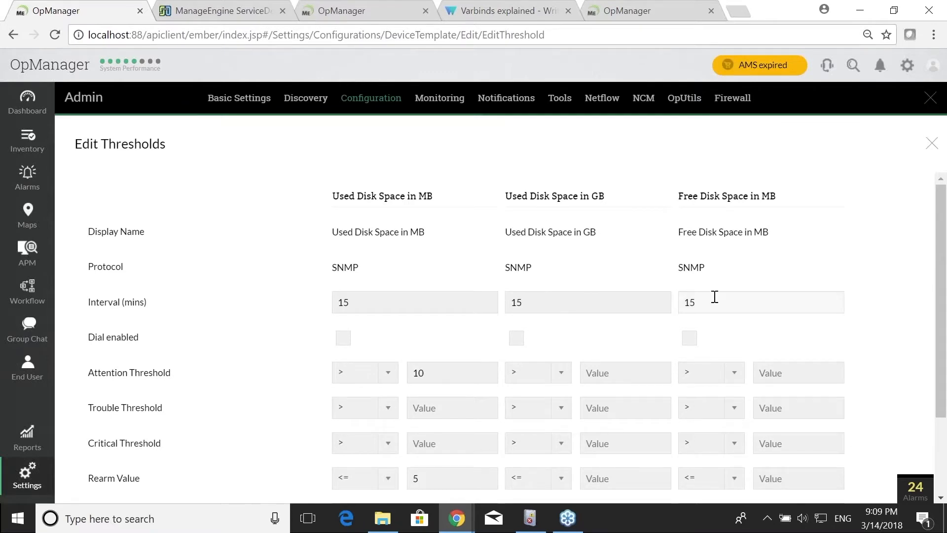
scroll(745, 298, down, 2)
scroll(761, 302, up, 2)
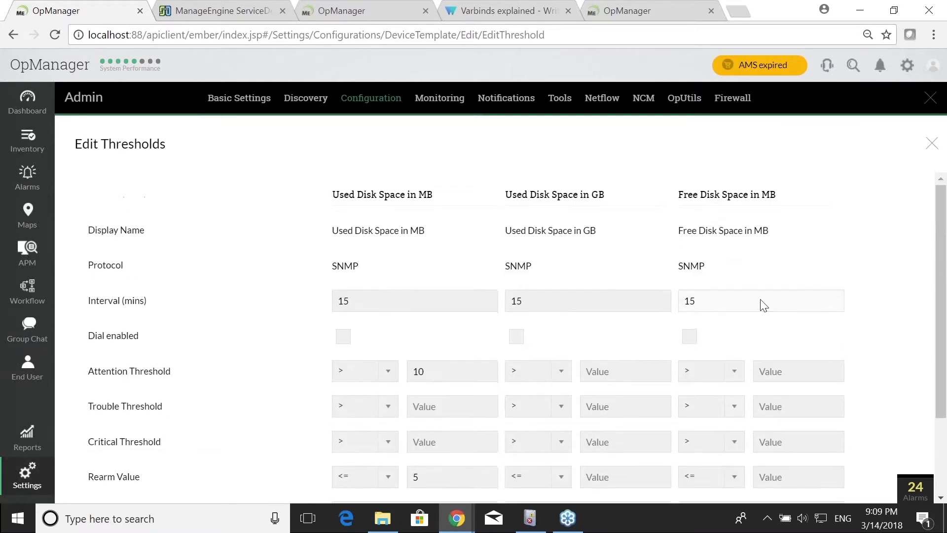
scroll(702, 382, down, 2)
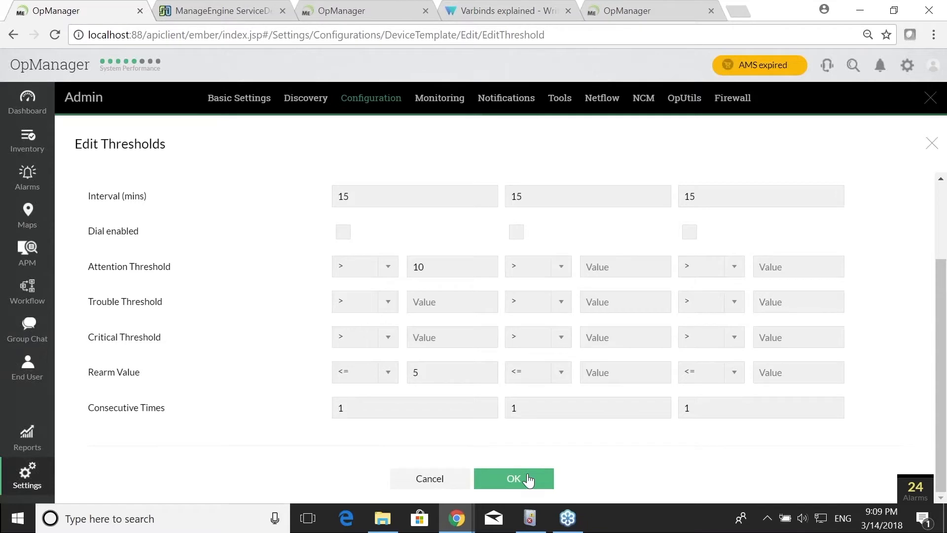
click(514, 479)
Save the Windows 10 template and associate it with all available devices, including 192.168.49.4.
scroll(643, 427, down, 3)
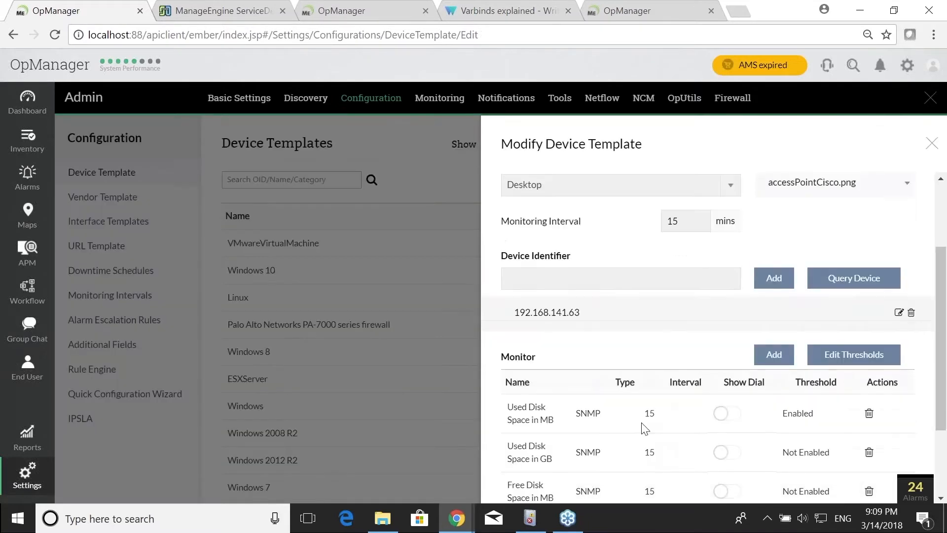
click(793, 460)
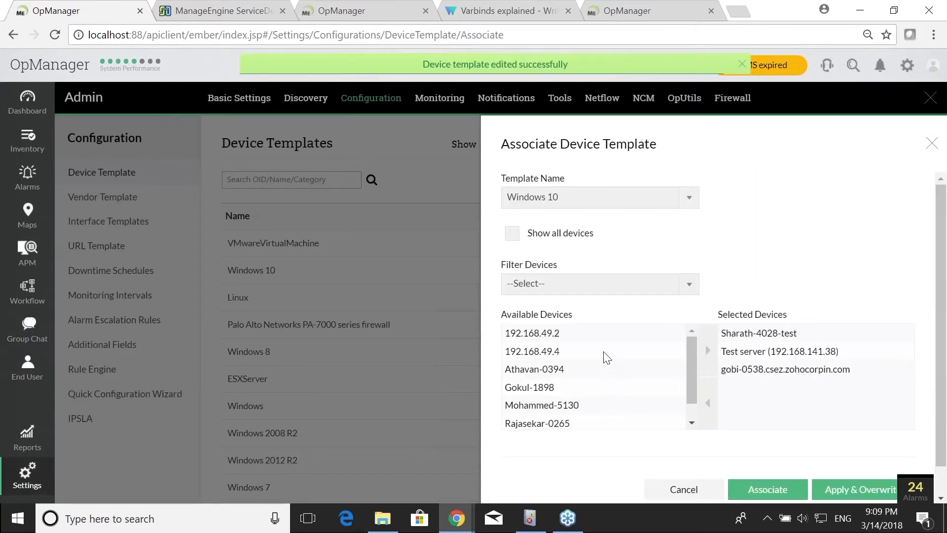
drag(622, 329, 613, 446)
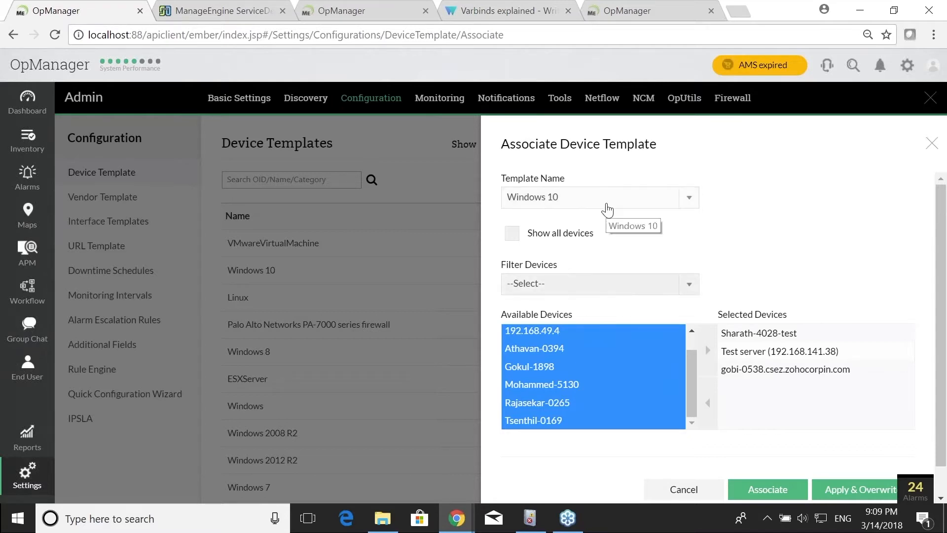
click(701, 388)
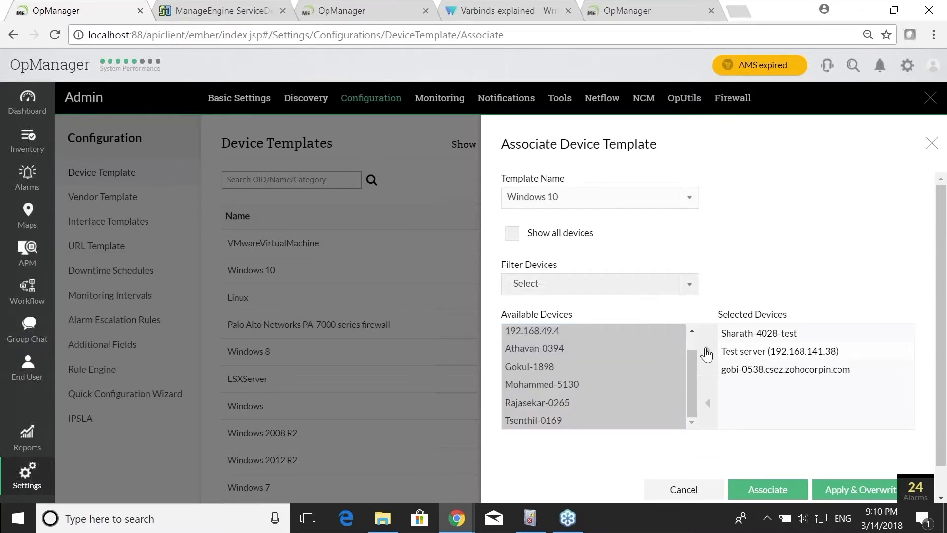
click(708, 350)
scroll(773, 400, down, 3)
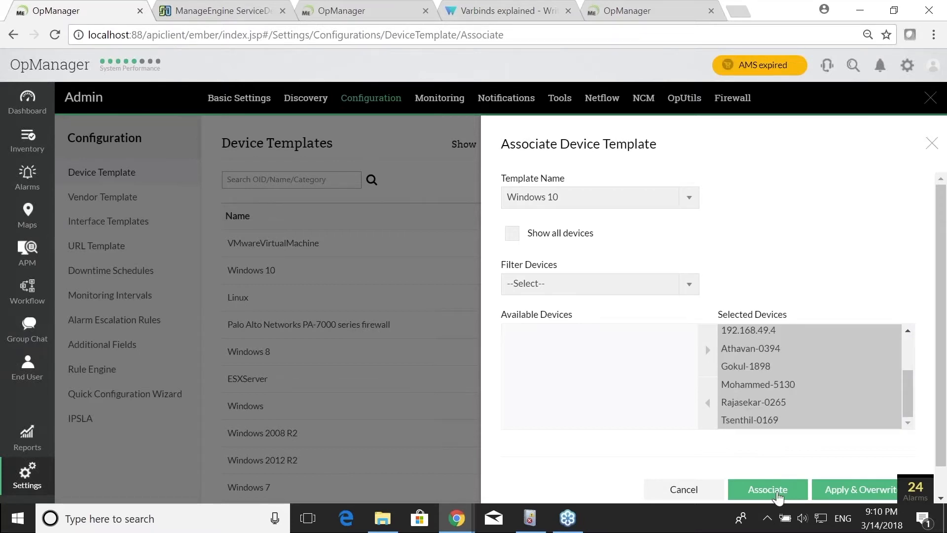
click(768, 489)
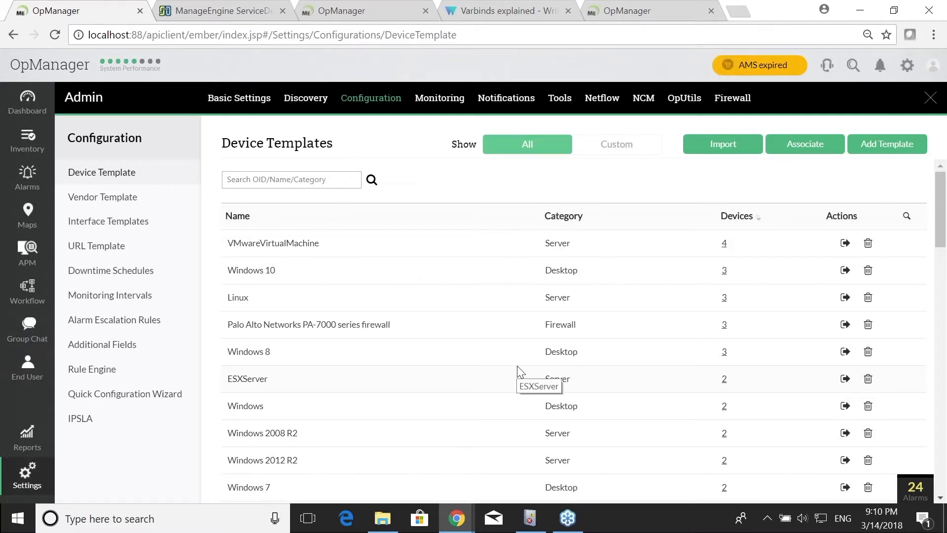
Advance the slideshow two slides to 'VMware events', then return to OpManager.
key(alt+Tab)
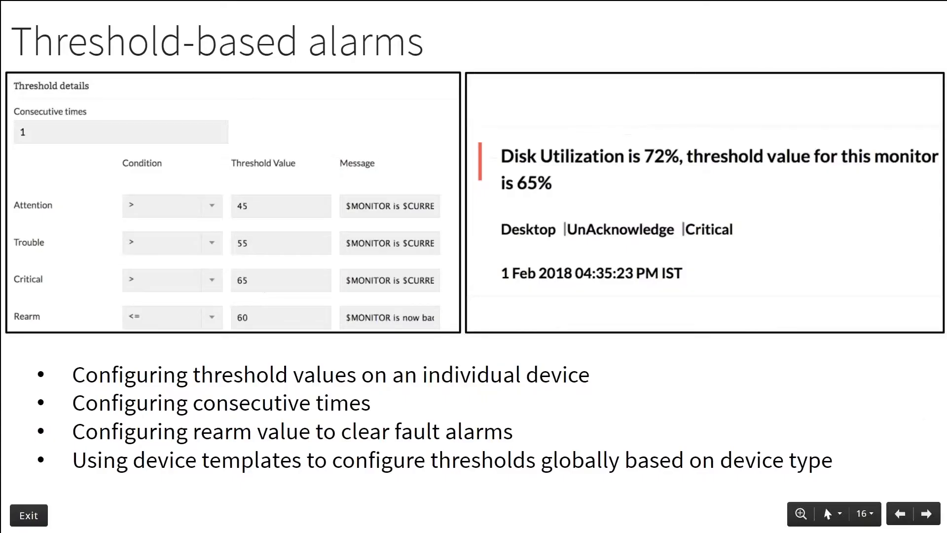
key(Right)
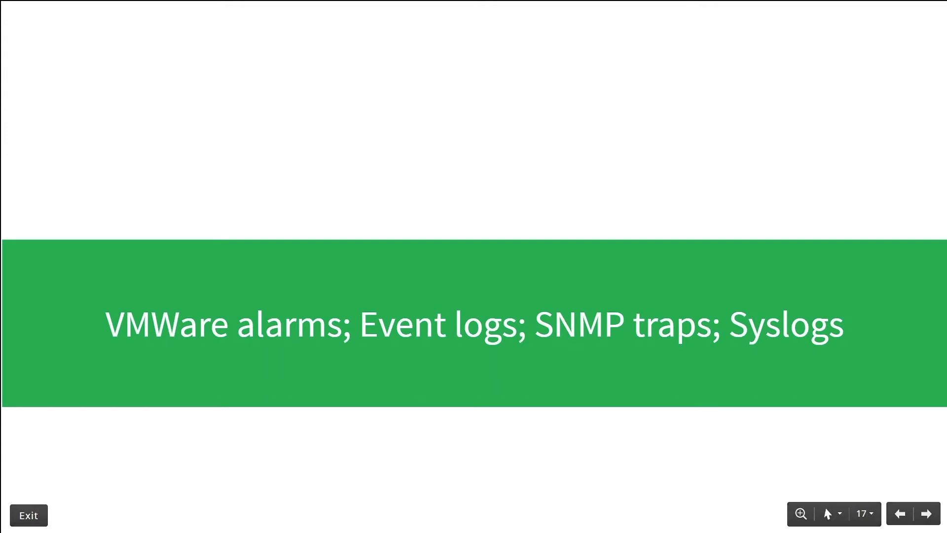
key(Right)
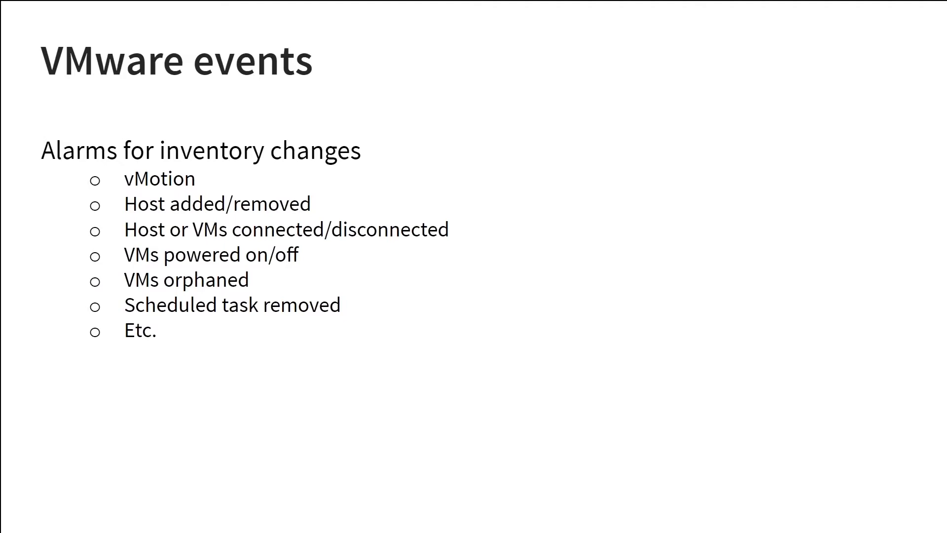
key(alt+Tab)
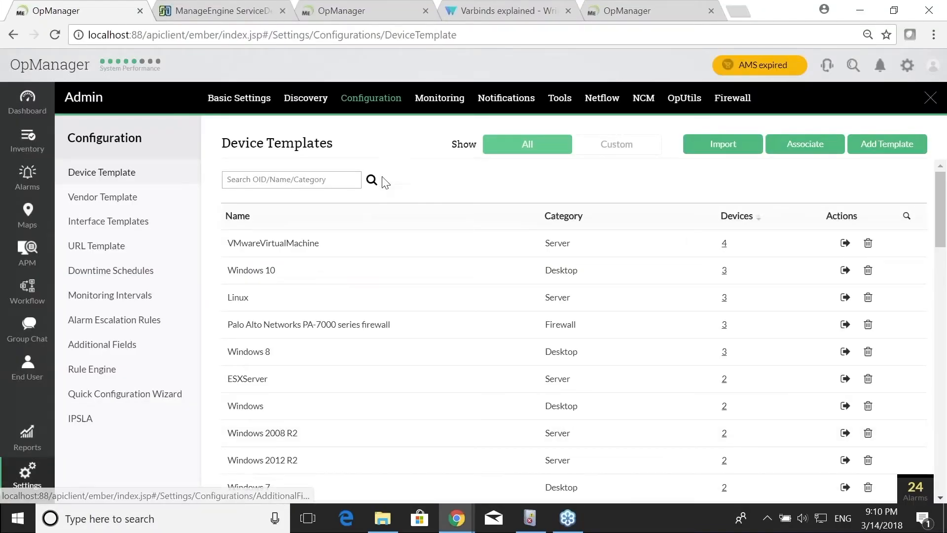
Open the VMware Events monitor list and dismiss the 24 Alarms popup.
click(434, 99)
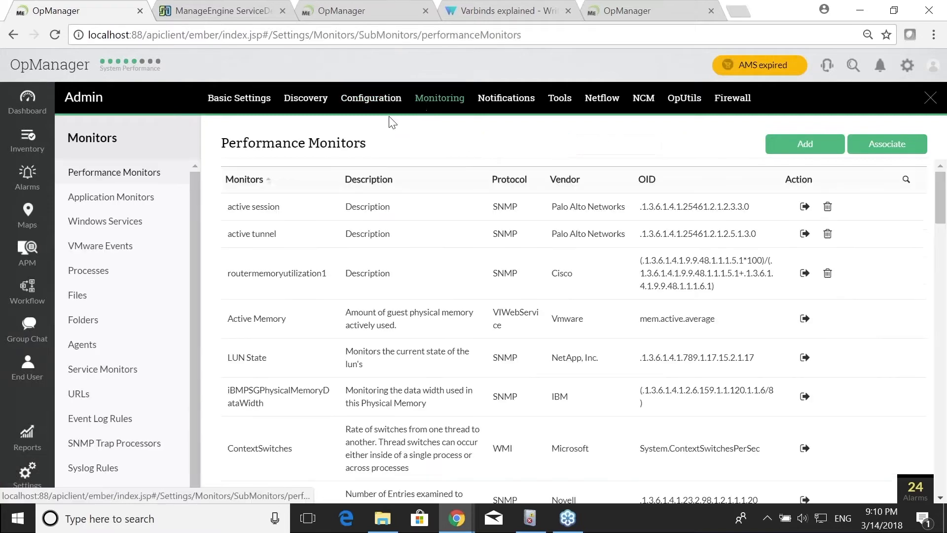
click(138, 247)
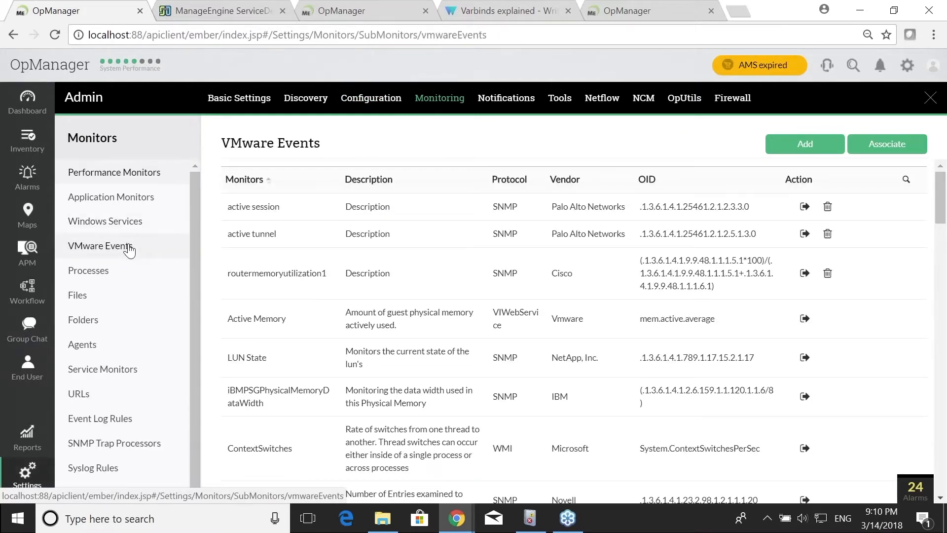
scroll(446, 270, down, 7)
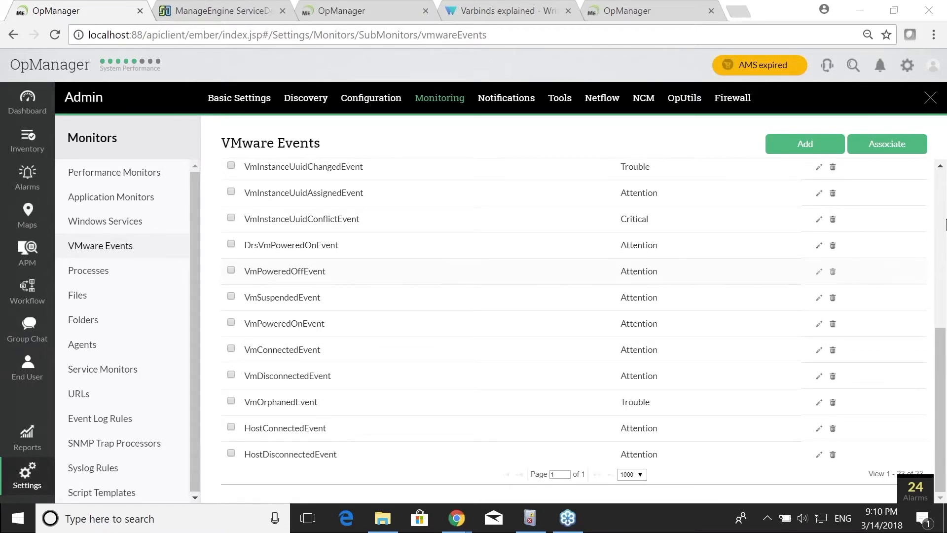
mouse_move(920, 488)
click(917, 464)
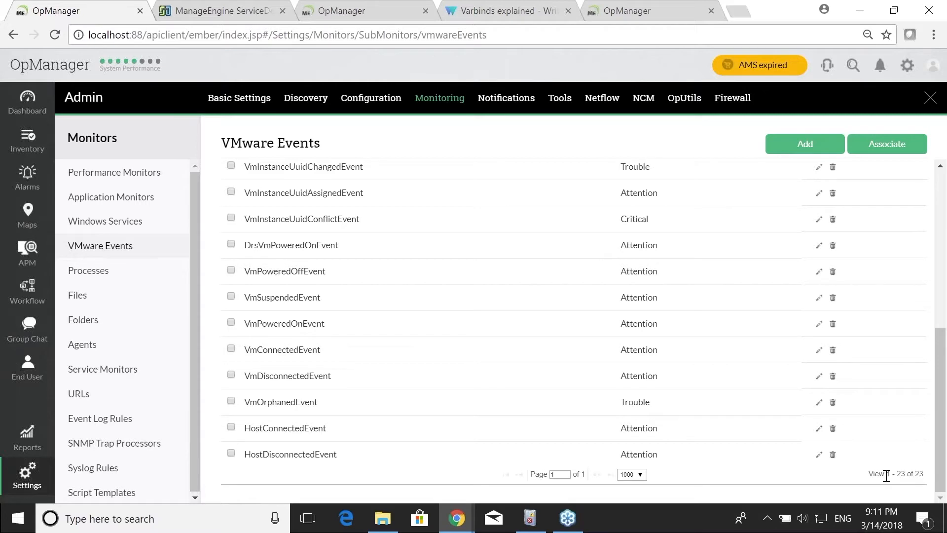
Scroll through the 23 VMware event monitors and their Attention, Trouble or Critical severities.
scroll(733, 431, up, 4)
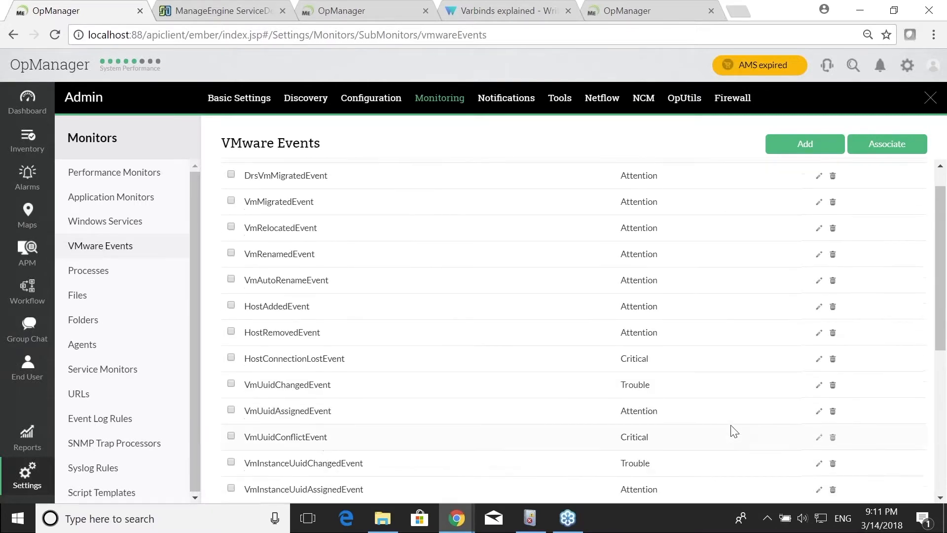
scroll(734, 431, up, 1)
scroll(734, 430, down, 3)
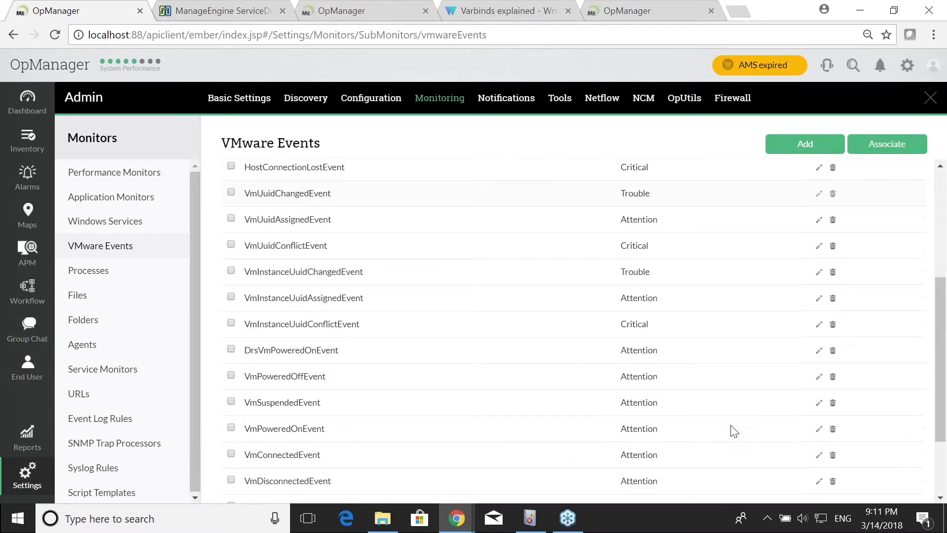
scroll(734, 431, down, 2)
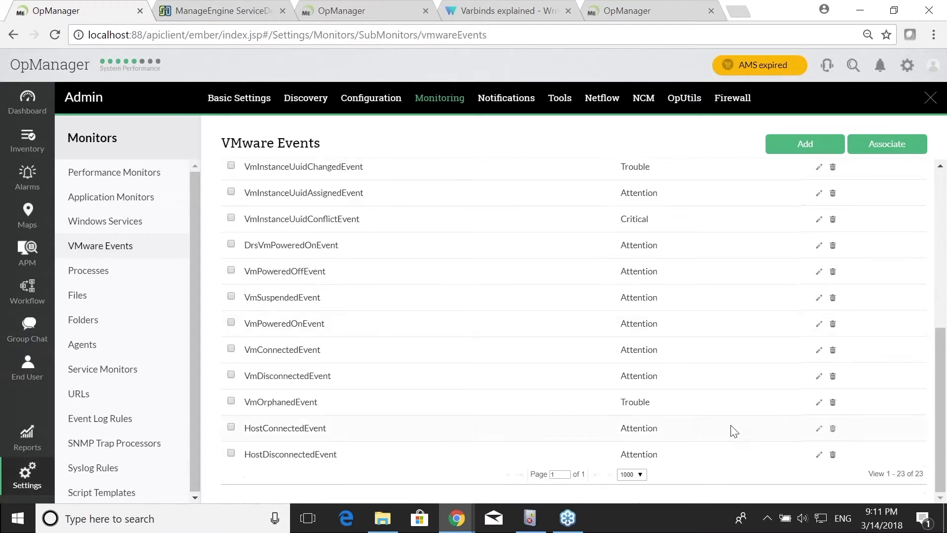
scroll(734, 431, up, 5)
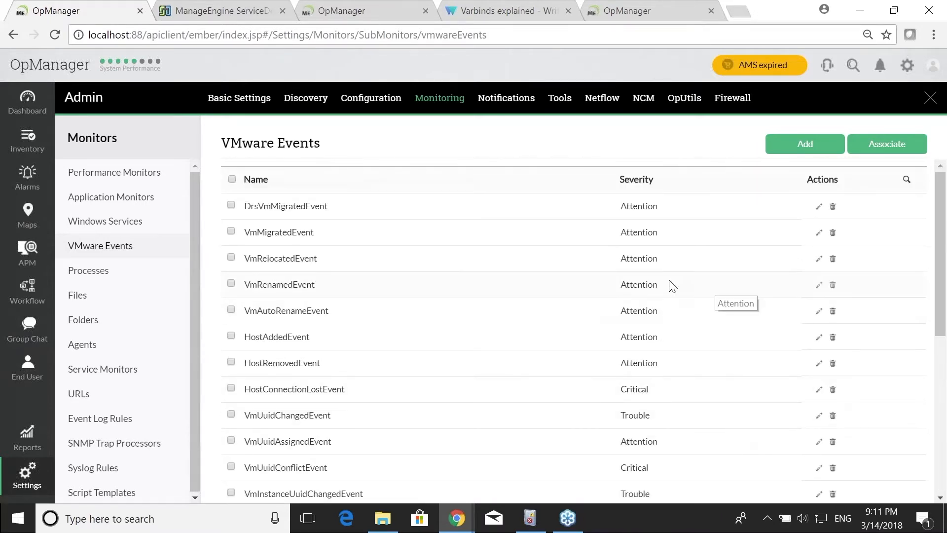
scroll(558, 286, down, 3)
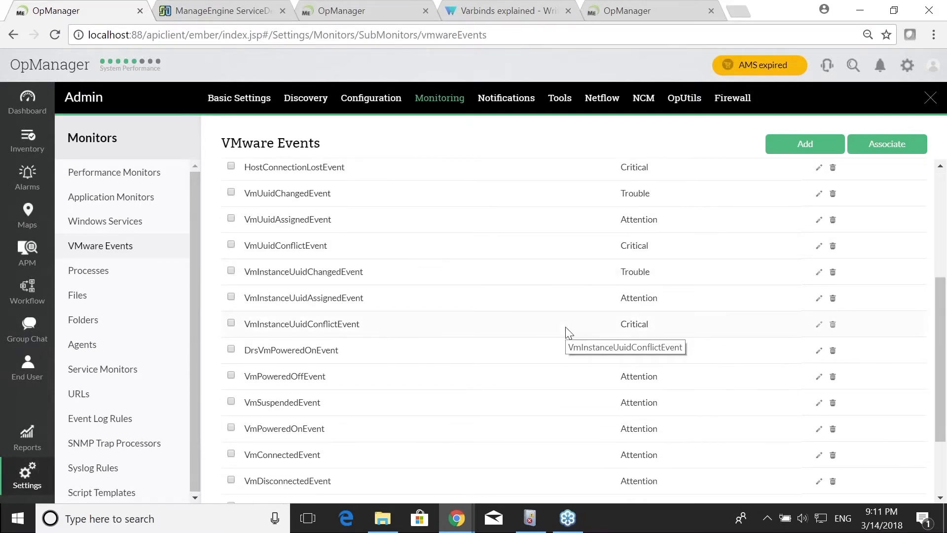
scroll(569, 333, down, 2)
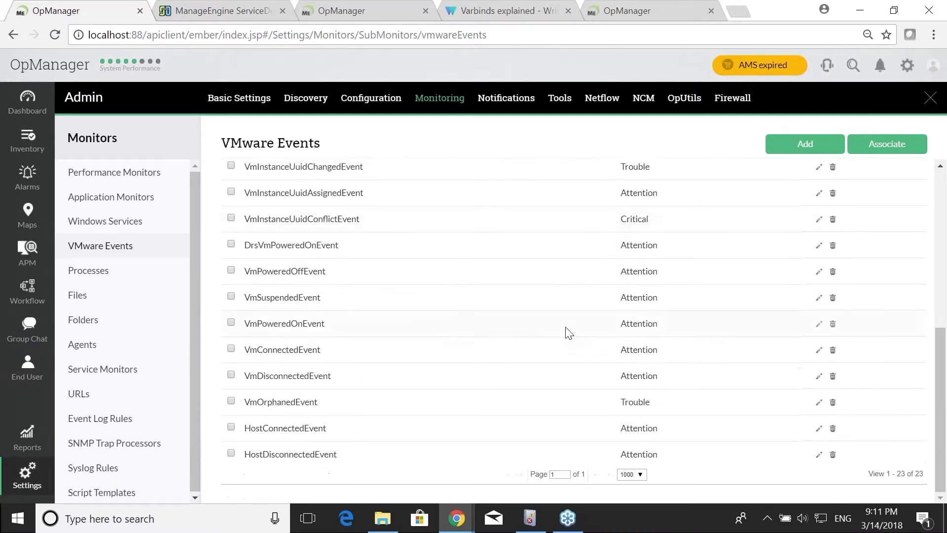
scroll(674, 361, up, 5)
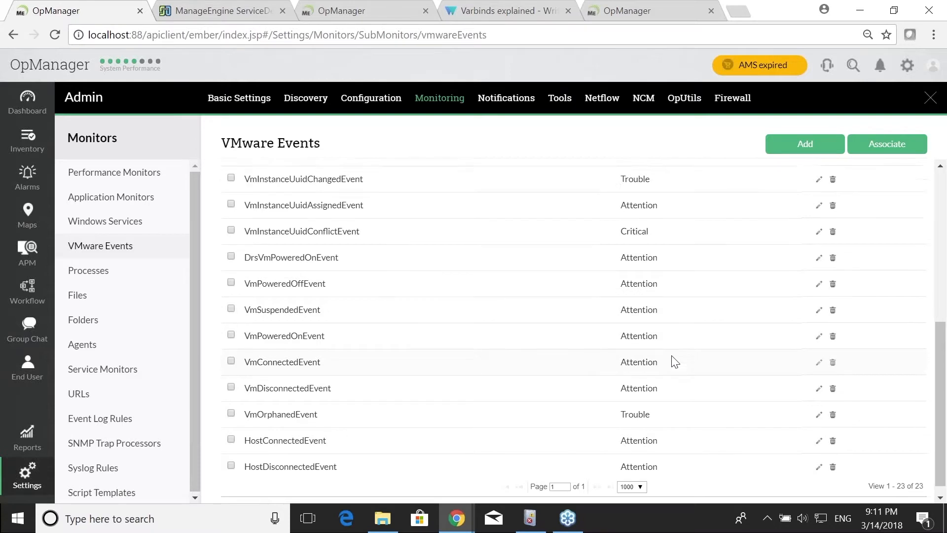
Start adding VMware events for device Opm-k12r2-vc and page to page 3 of the events.
click(789, 152)
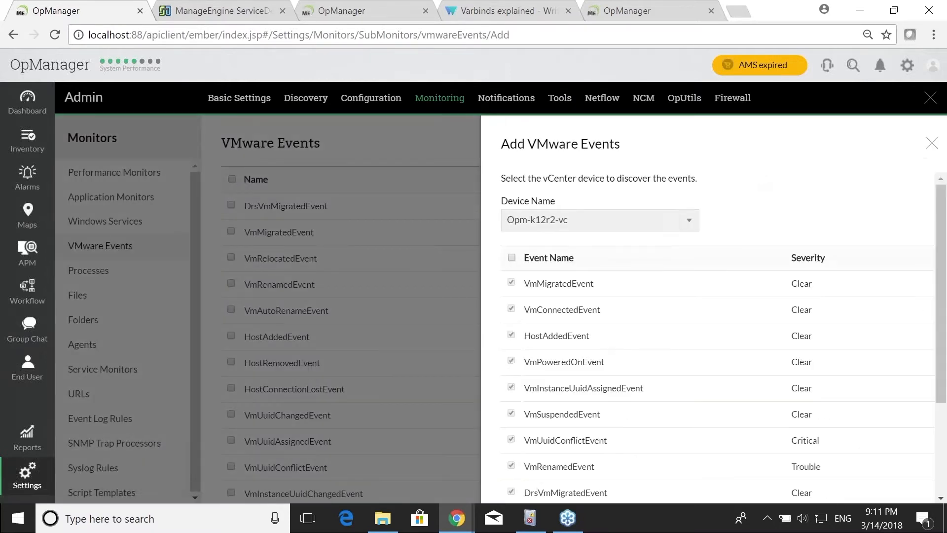
click(656, 220)
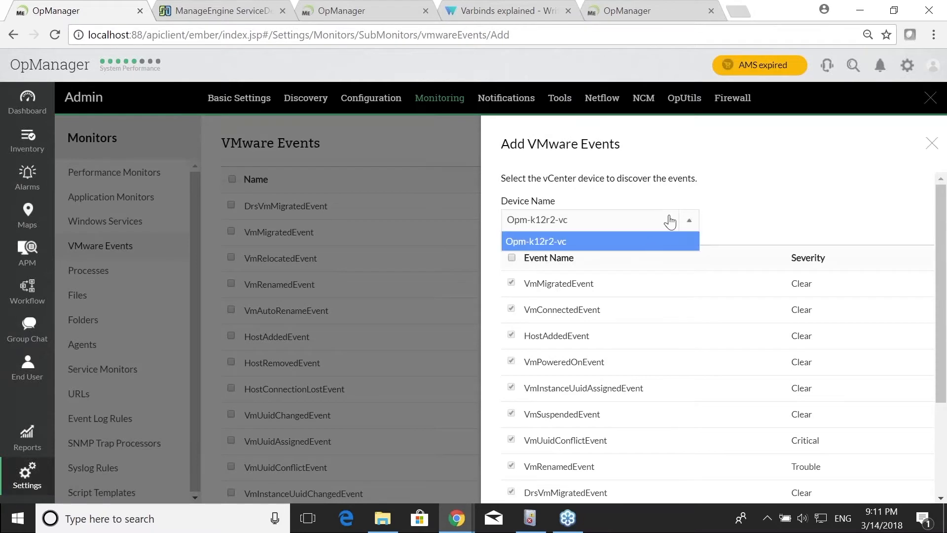
click(667, 226)
scroll(668, 223, down, 3)
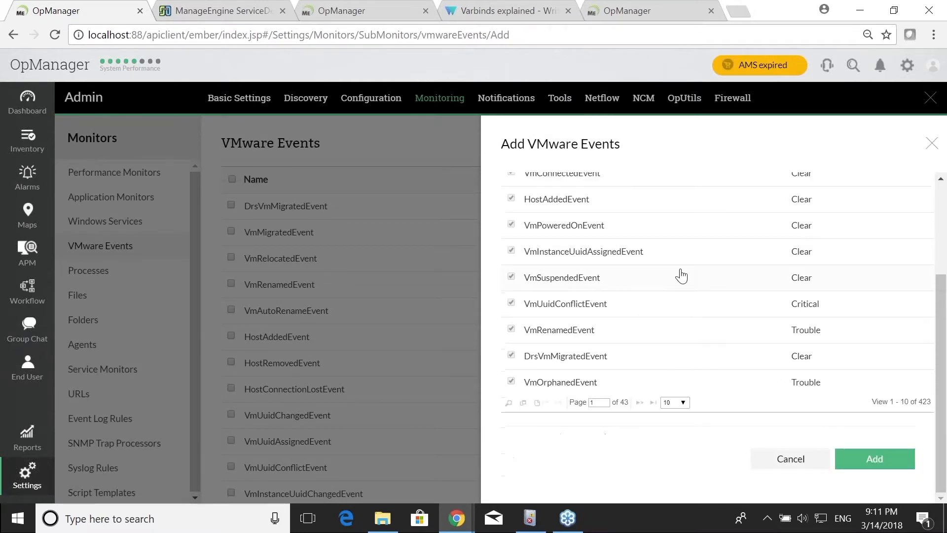
scroll(790, 390, up, 3)
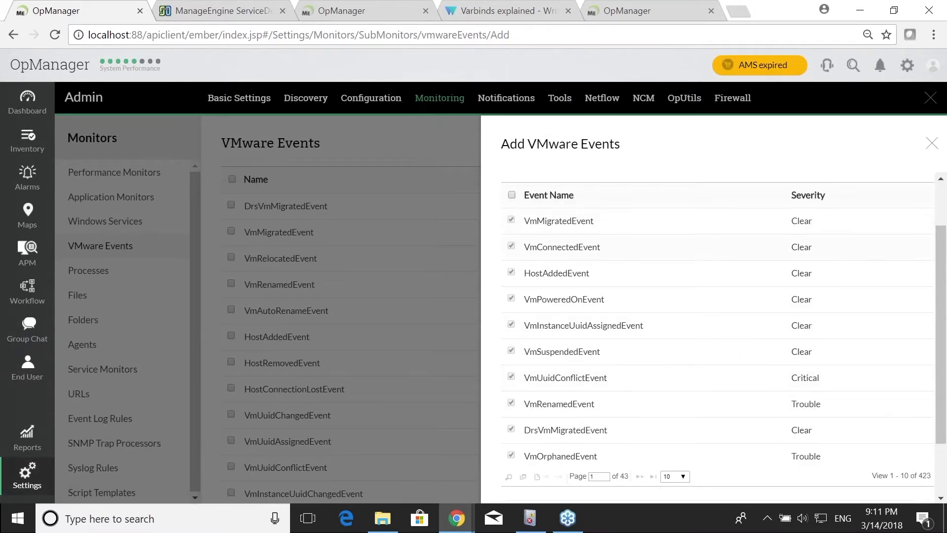
scroll(858, 370, down, 3)
scroll(884, 406, up, 3)
scroll(722, 353, down, 3)
click(640, 402)
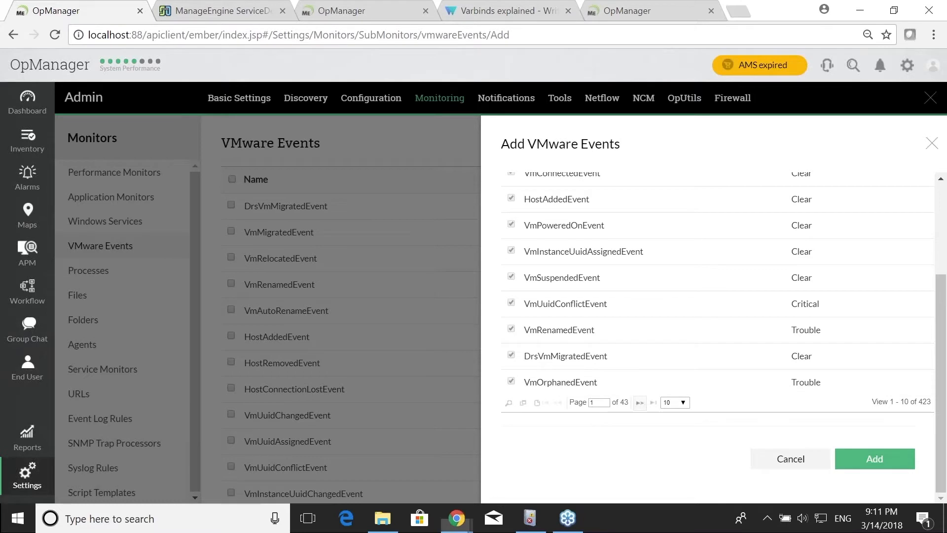
click(640, 402)
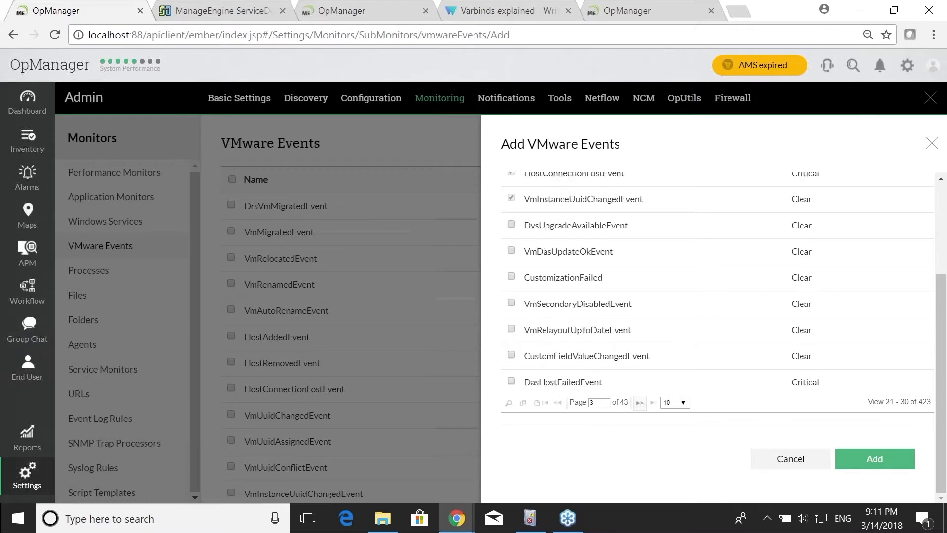
Add CustomizationFailed, VmSecondaryDisabledEvent and VmRelayoutUpToDateEvent as monitors.
click(511, 278)
click(511, 303)
click(511, 329)
click(875, 459)
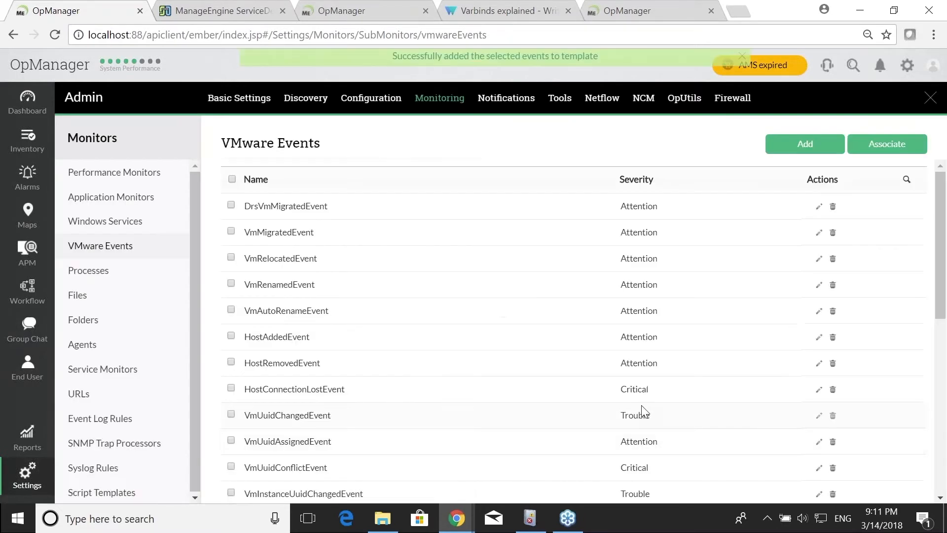
scroll(568, 385, down, 5)
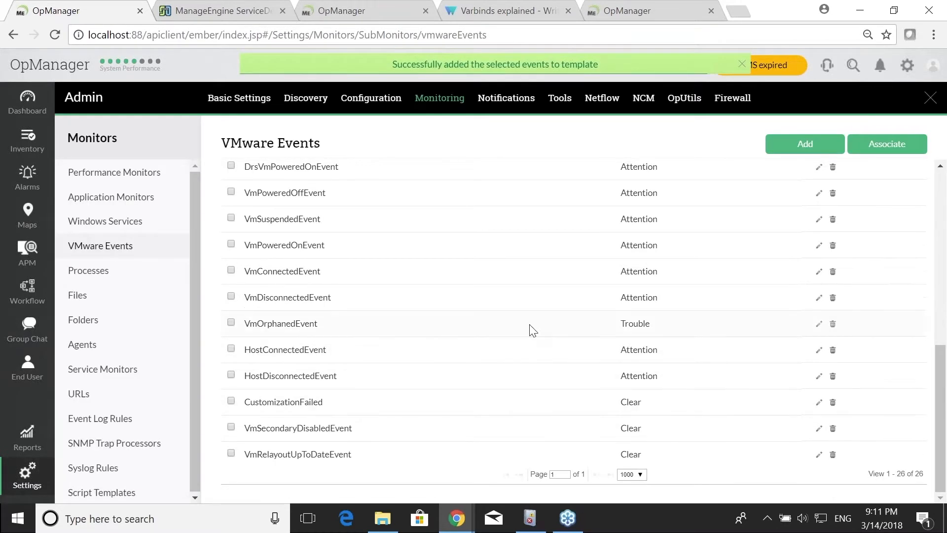
scroll(523, 341, up, 8)
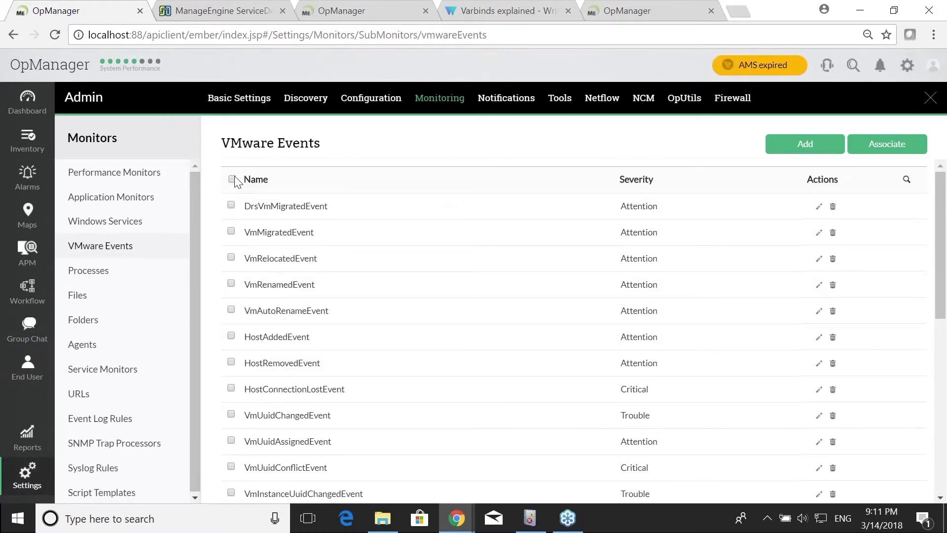
Select every VMware event monitor and associate them with the vCenter device Opm-k12r2-vc.
click(232, 180)
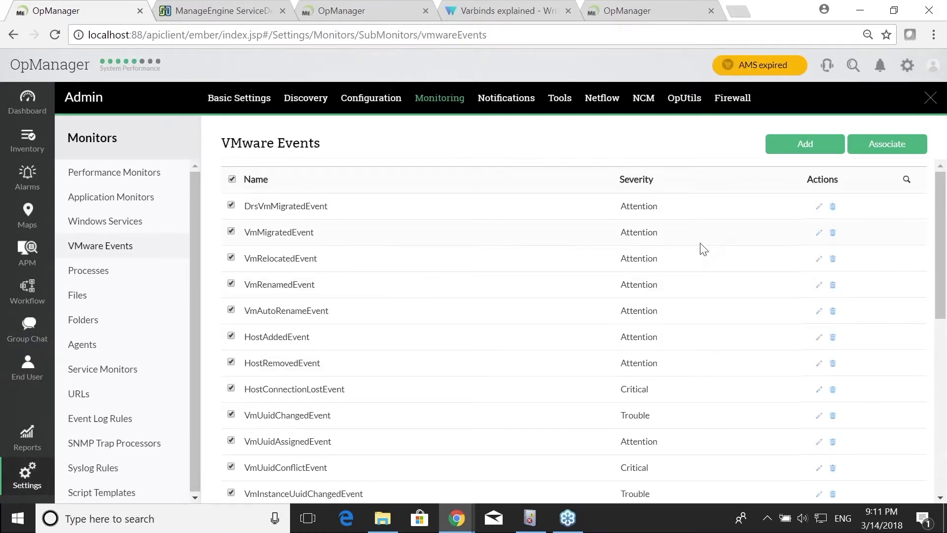
click(879, 148)
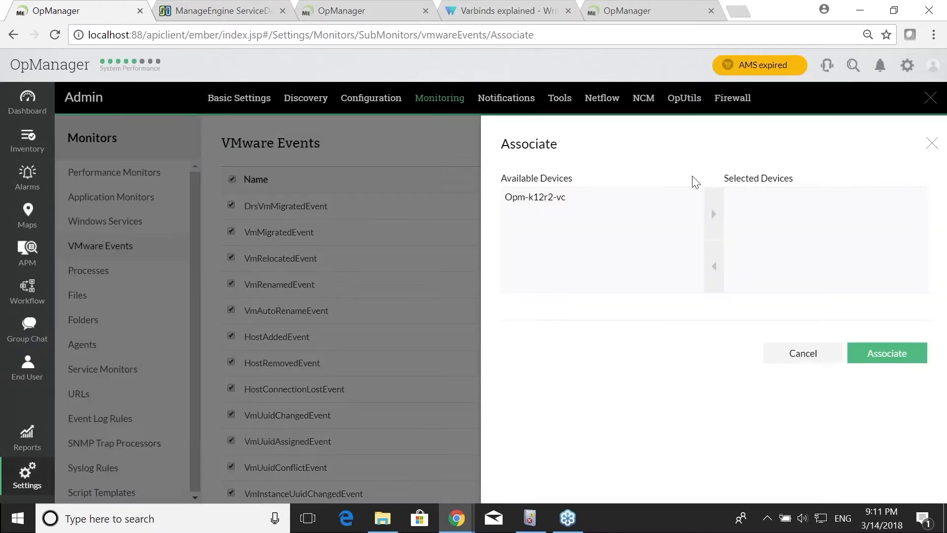
click(574, 196)
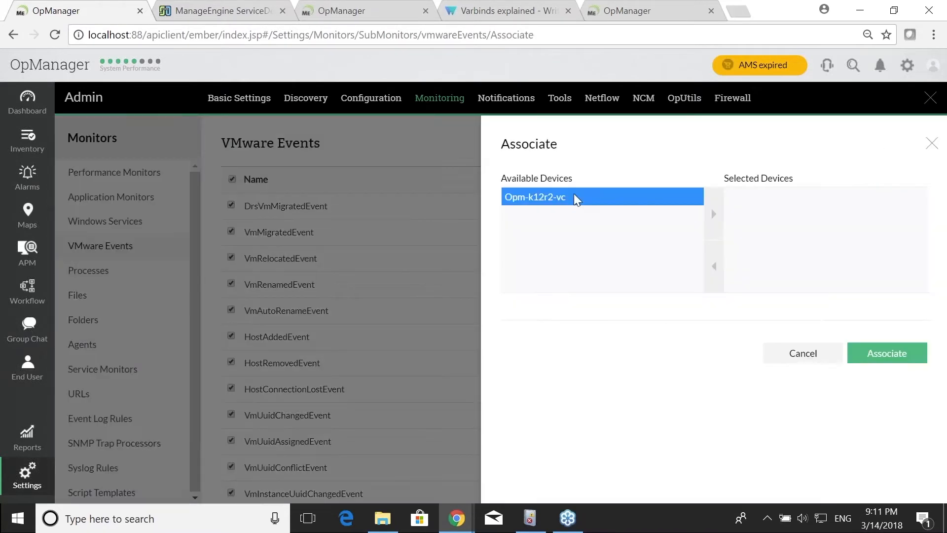
click(712, 216)
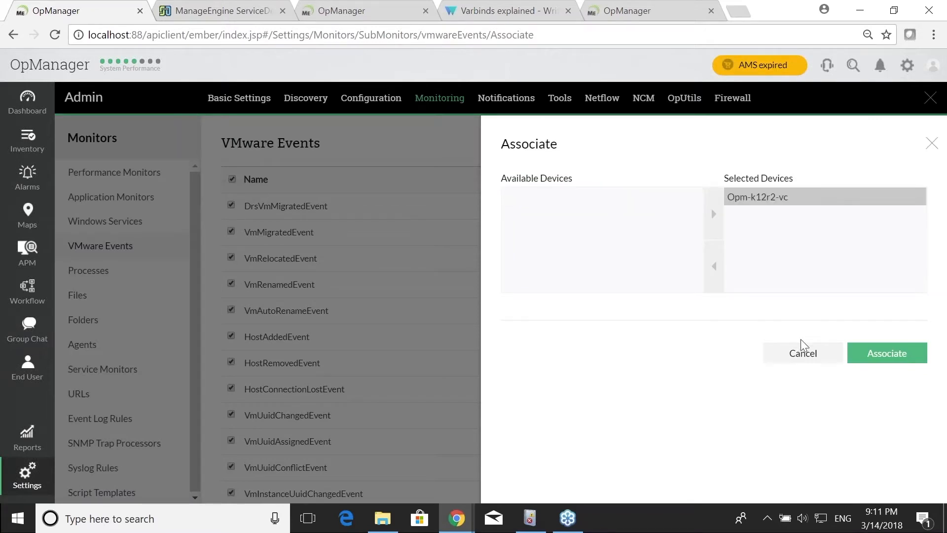
click(865, 347)
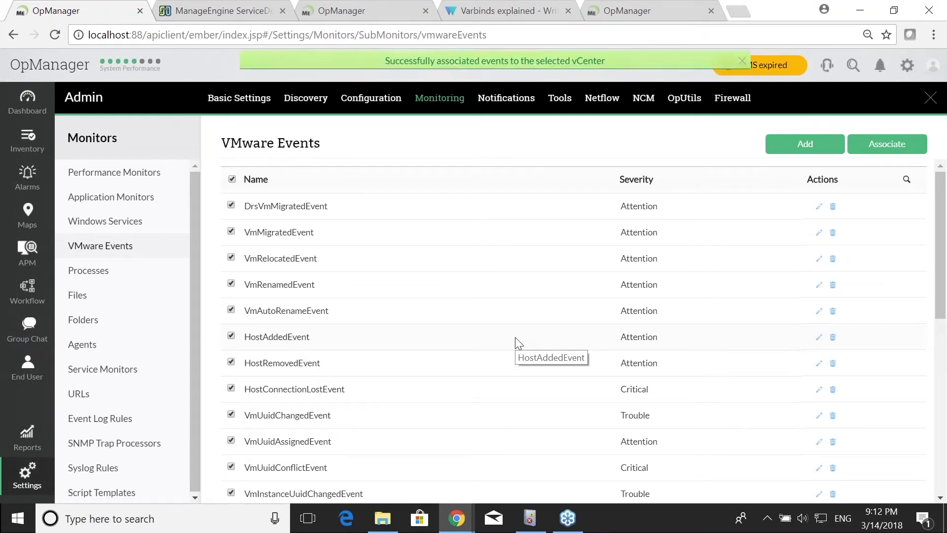
key(alt+Tab)
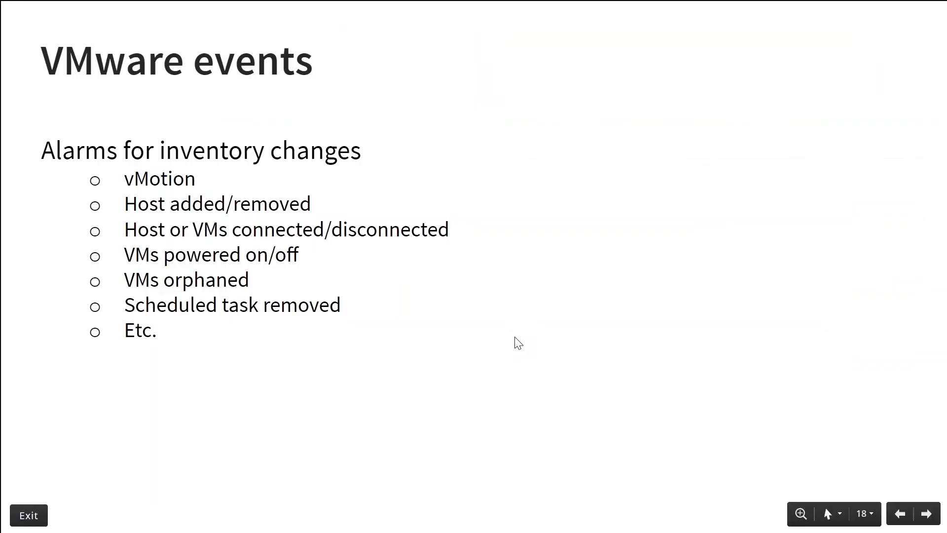
click(515, 337)
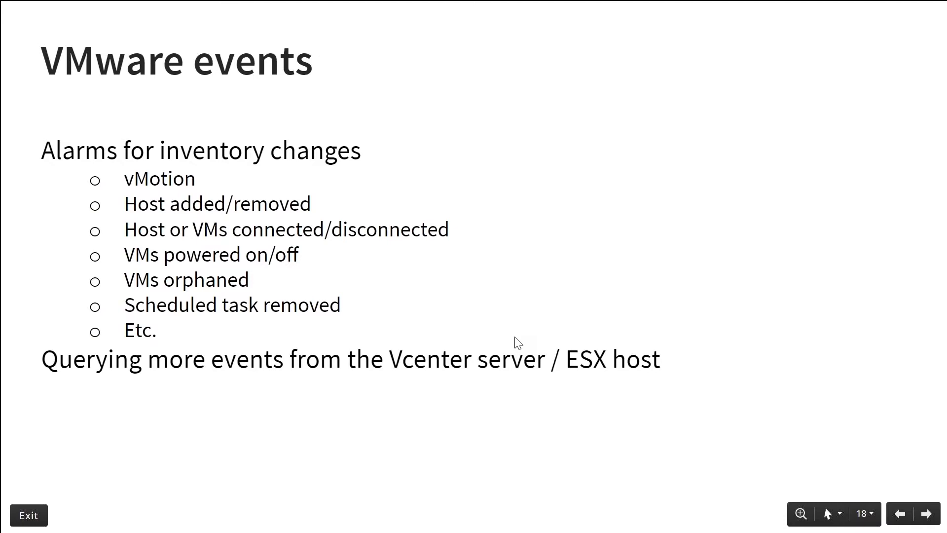
click(515, 337)
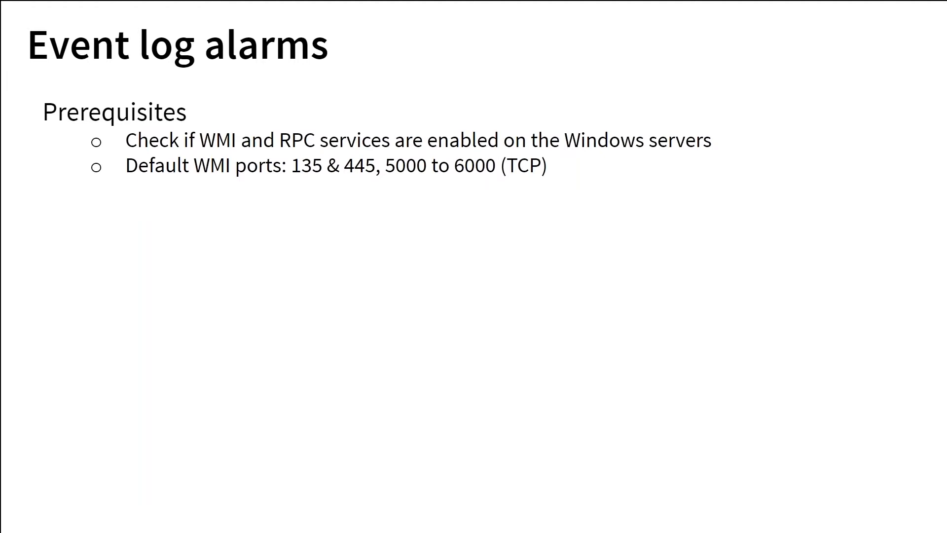
key(Right)
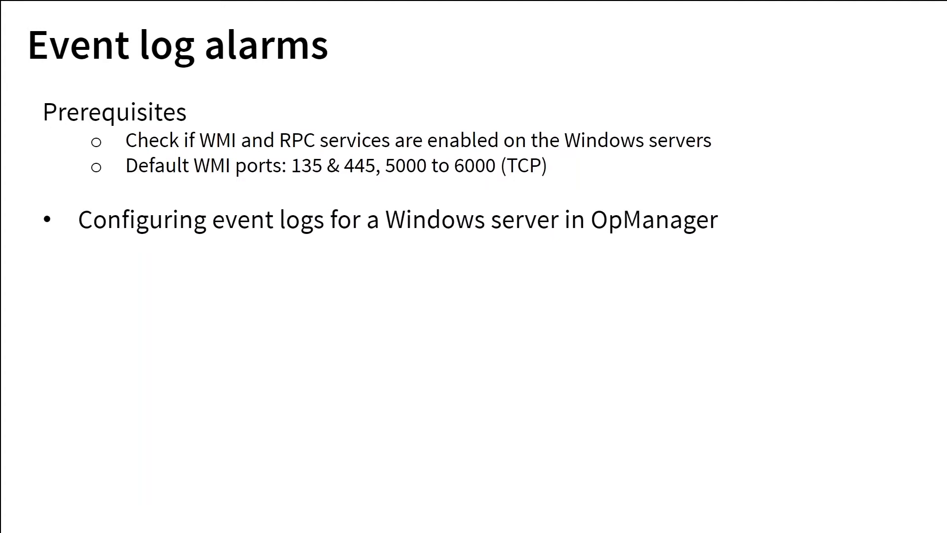
key(alt+Tab)
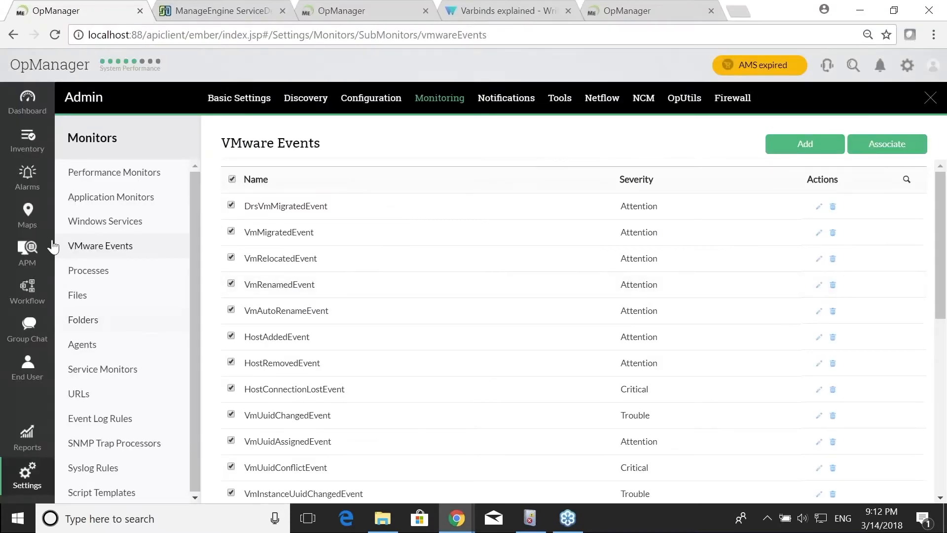
Review the existing rules in Settings > Monitoring > Event Log Rules.
click(30, 155)
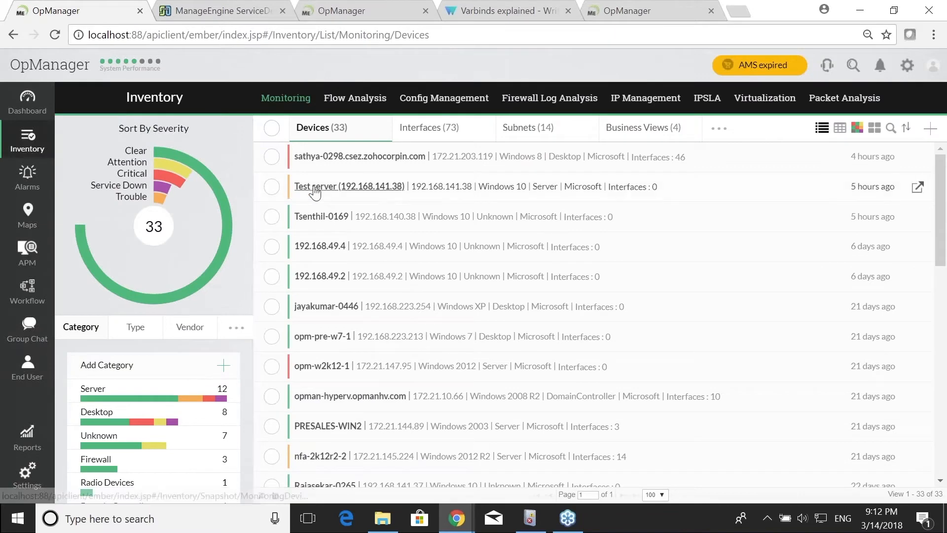
click(315, 188)
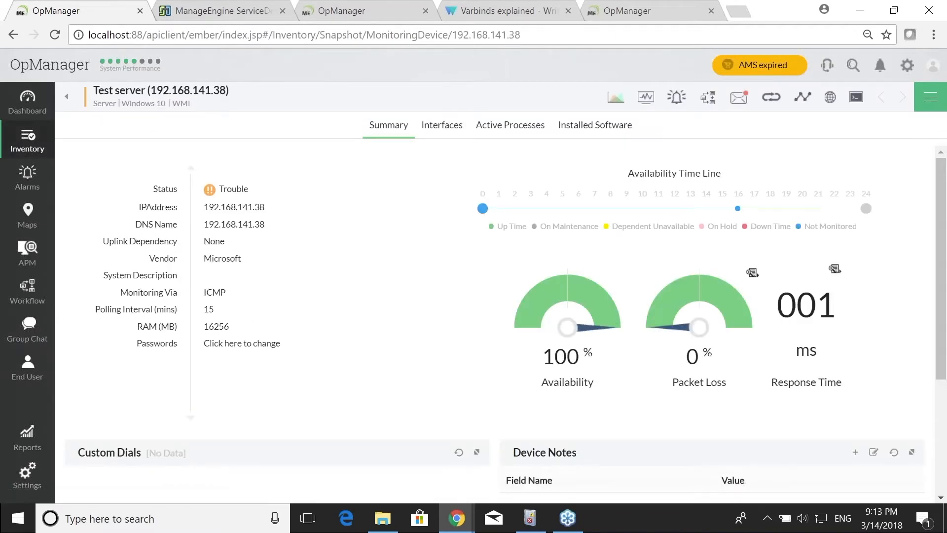
click(27, 473)
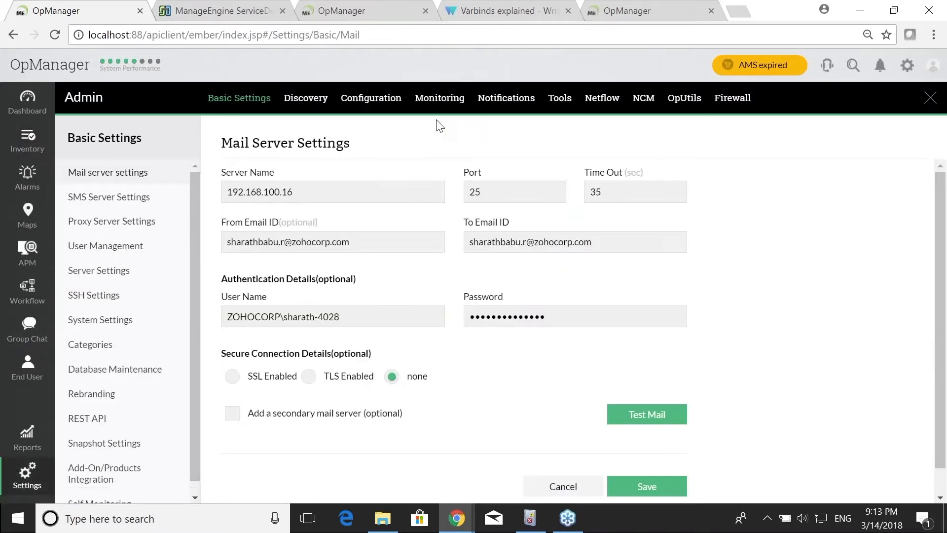
click(440, 98)
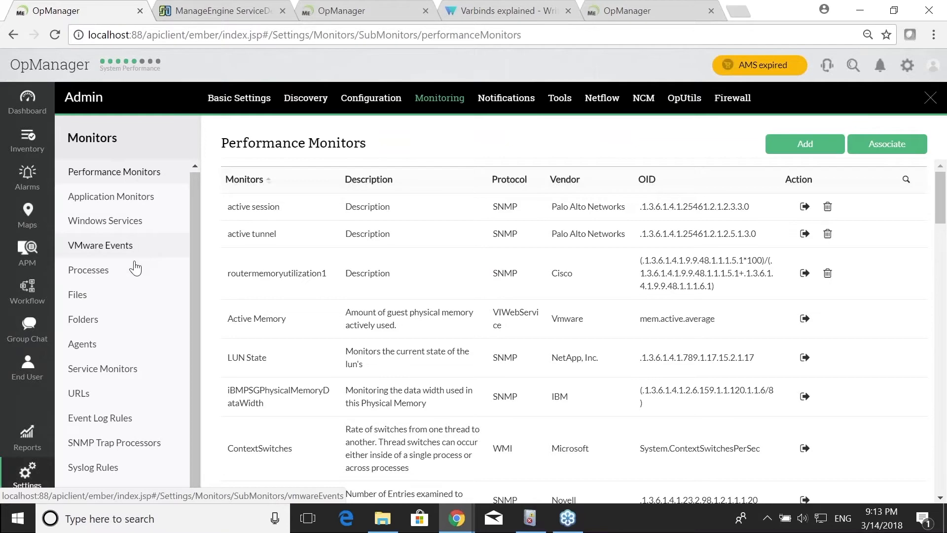
click(112, 419)
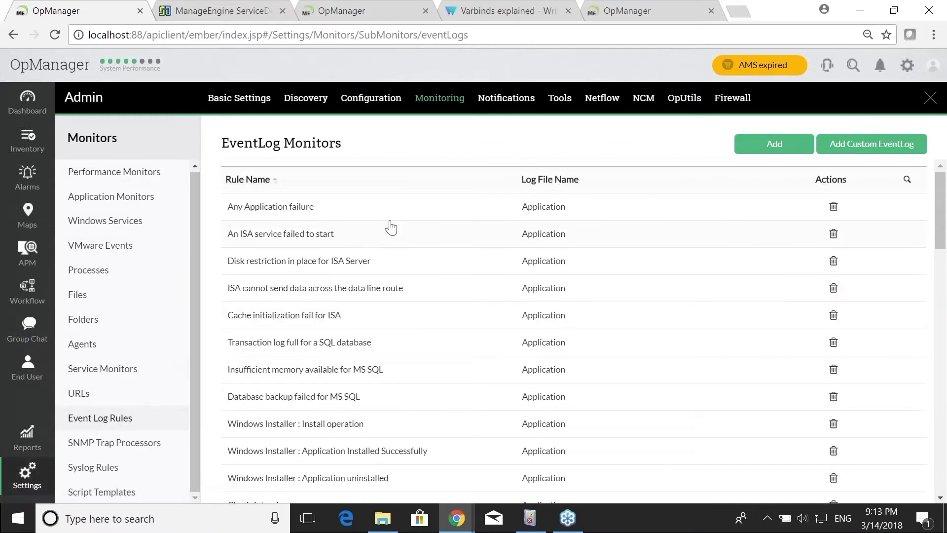
scroll(397, 232, down, 2)
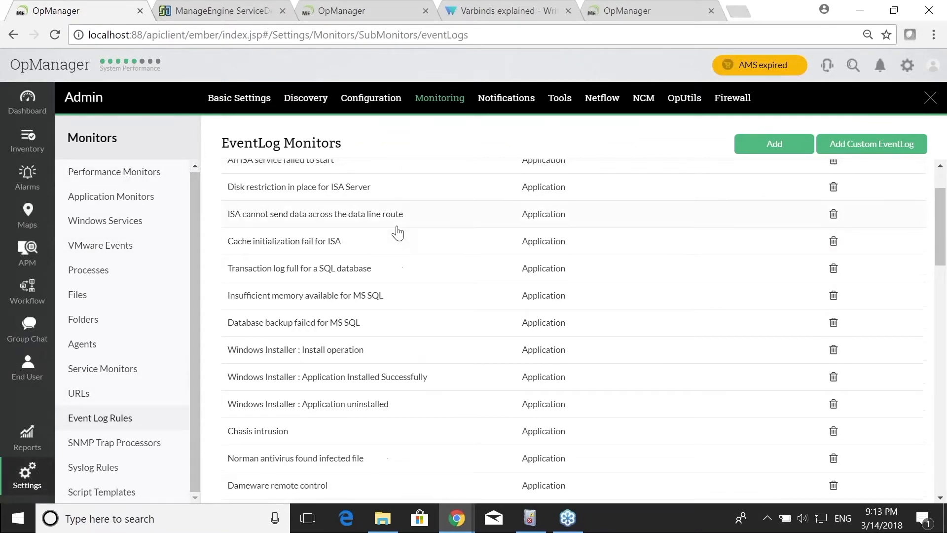
scroll(397, 231, down, 10)
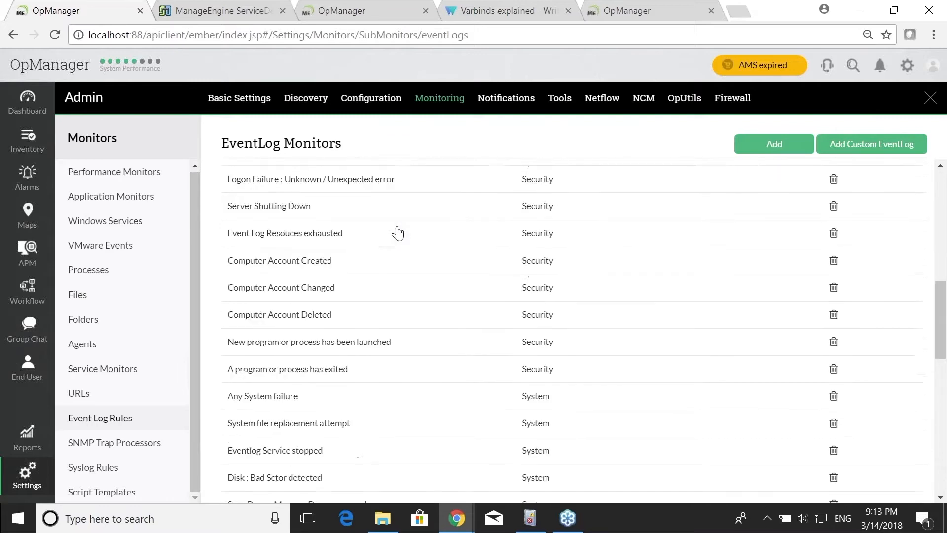
scroll(397, 232, up, 15)
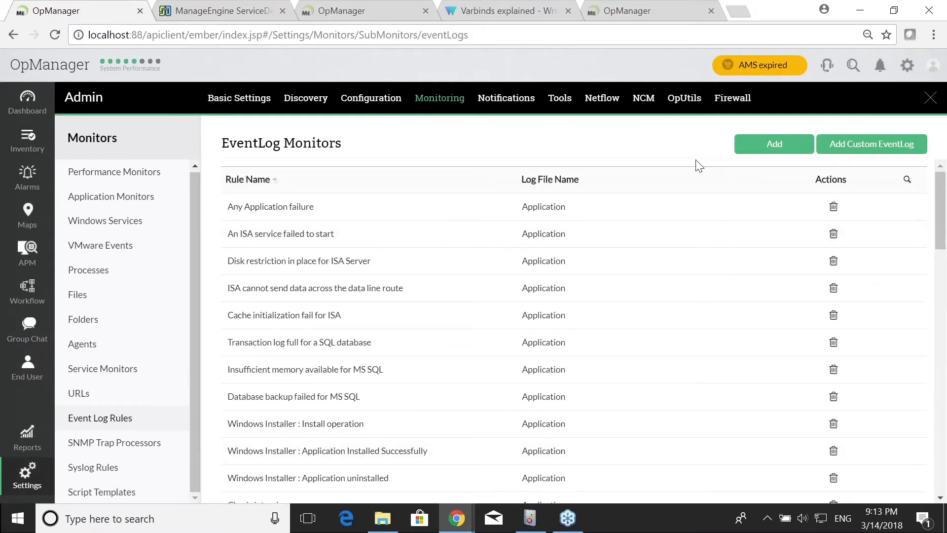
Open and close a new event log rule form without saving, then return to Inventory.
click(778, 151)
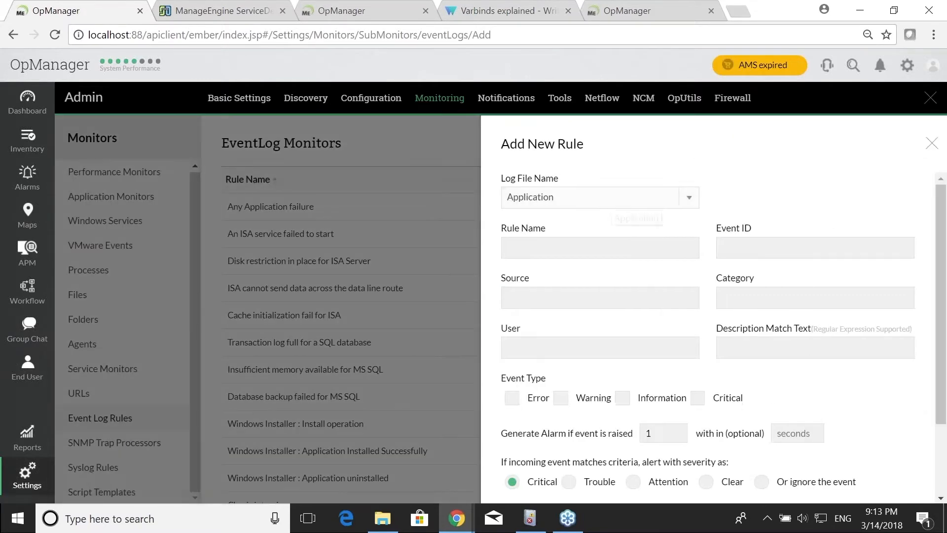
click(932, 144)
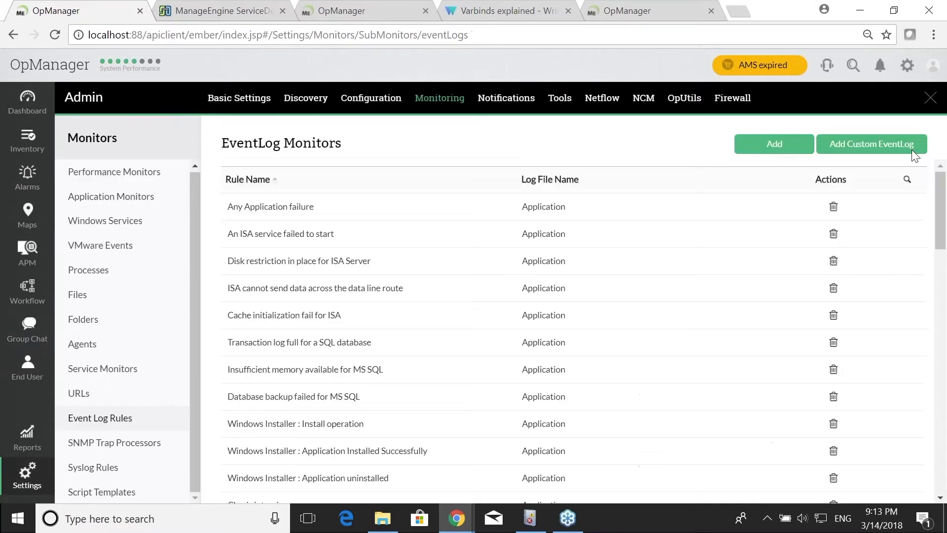
click(26, 477)
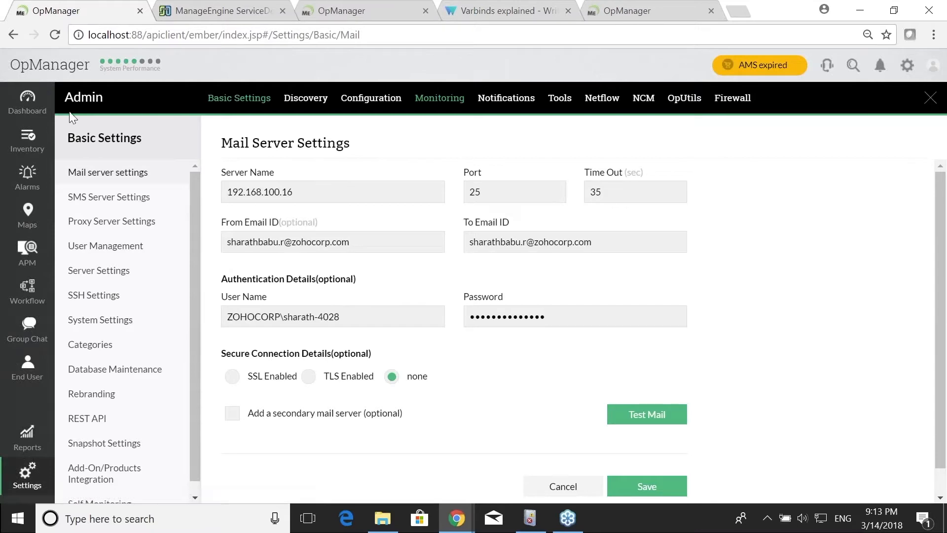
click(21, 142)
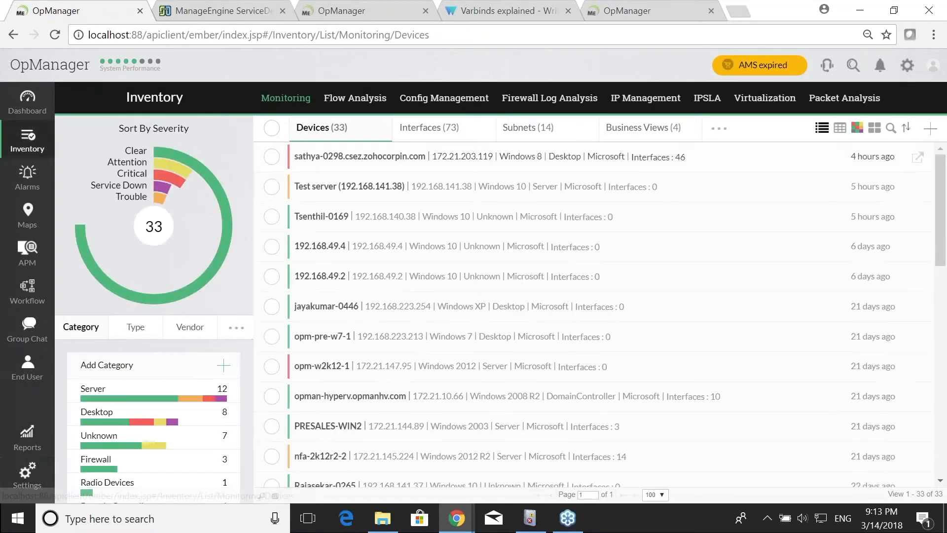
Open Test server's EventLog Monitors list and start associating a monitor.
click(303, 188)
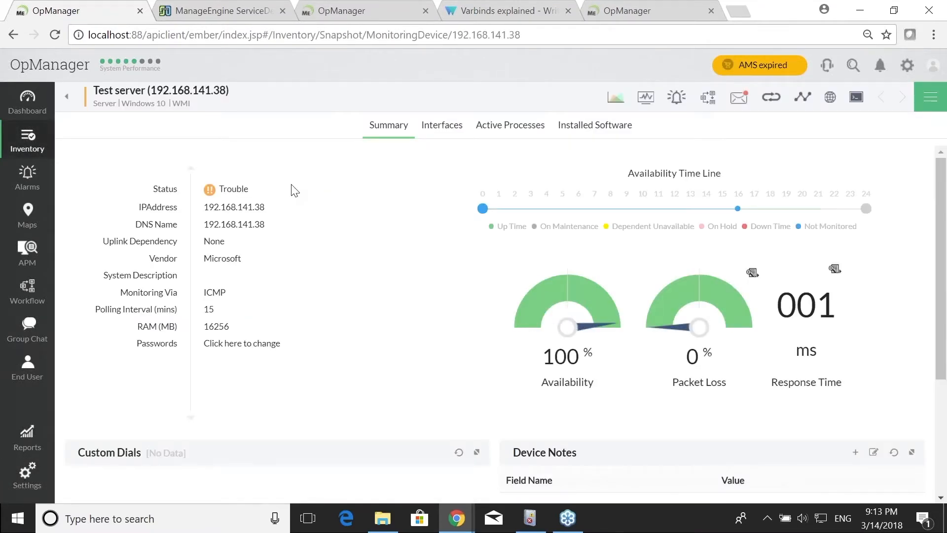
click(646, 97)
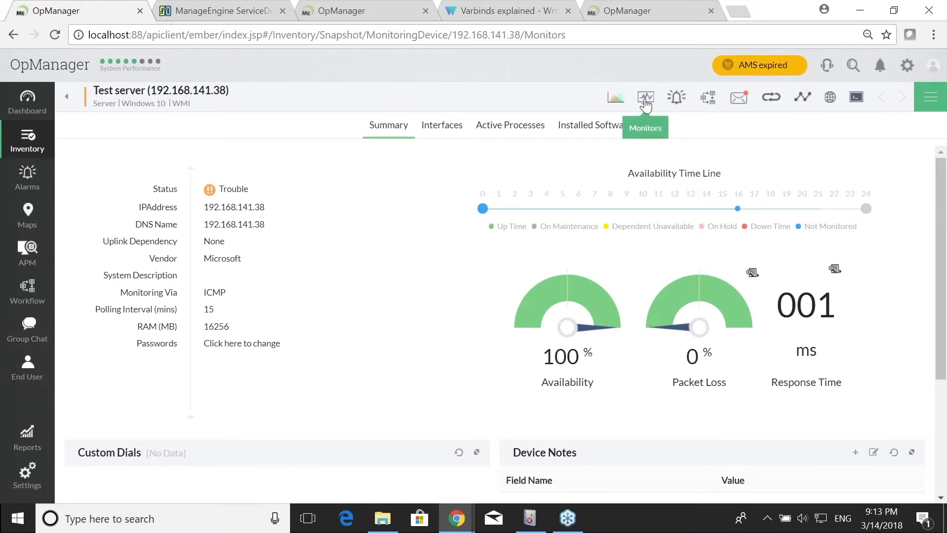
mouse_move(911, 141)
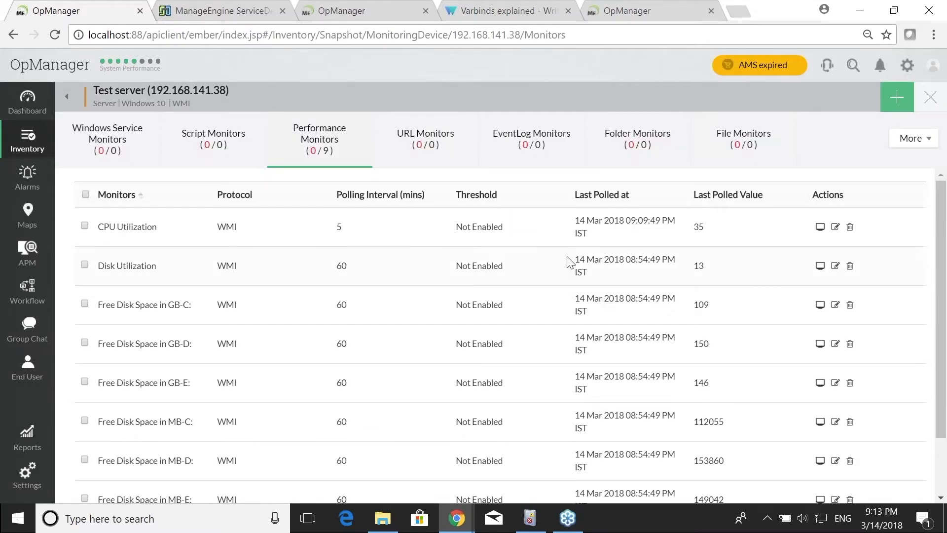
click(554, 153)
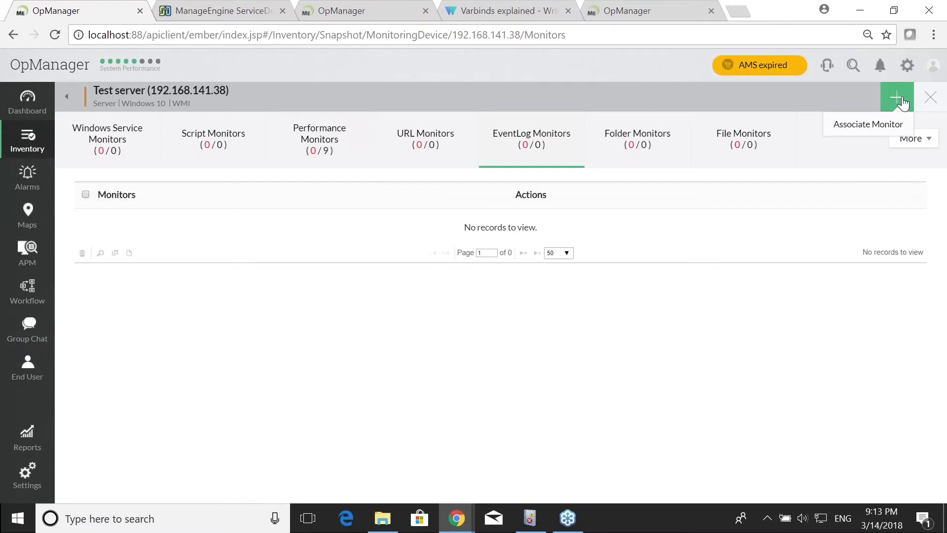
click(890, 126)
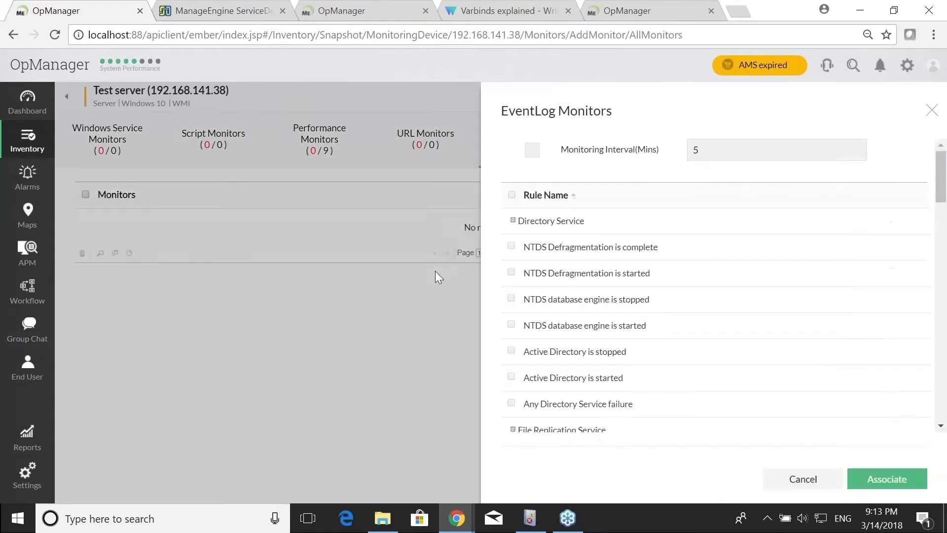
Tick the Any Security failure rule with a 5-minute interval and associate it.
scroll(623, 291, down, 9)
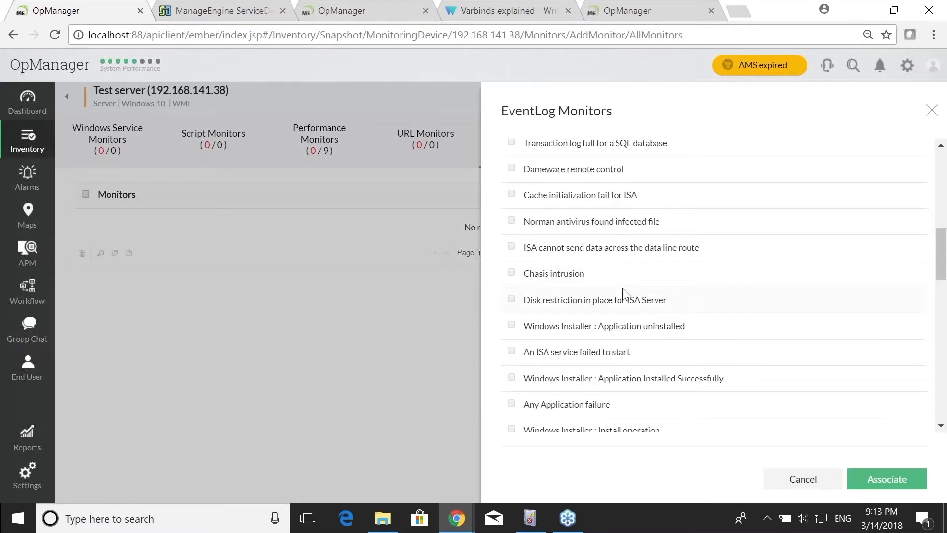
key(ctrl+f)
text(any)
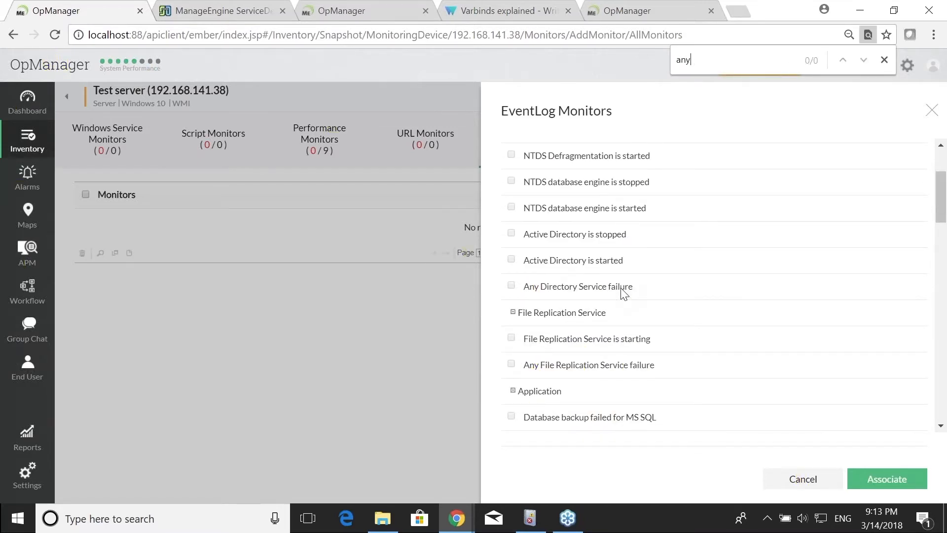
text( se)
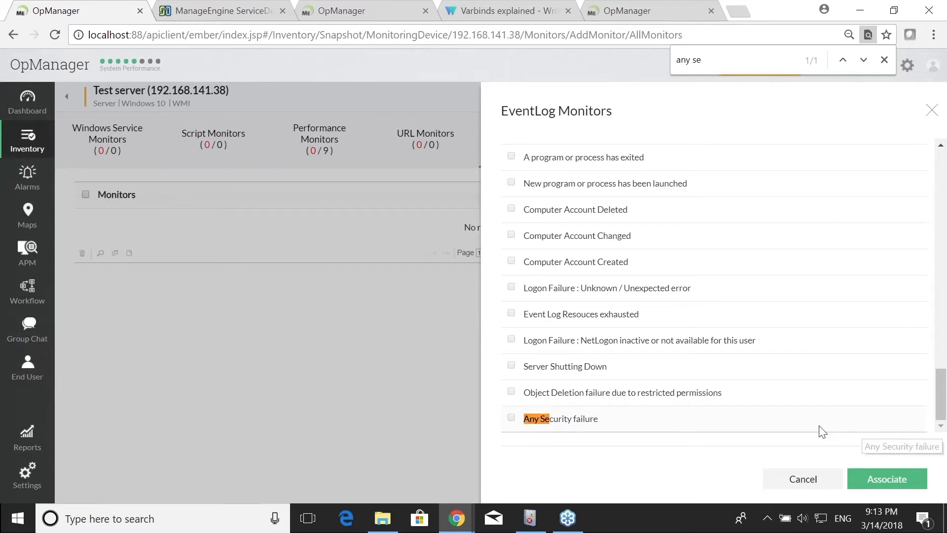
scroll(706, 418, up, 6)
scroll(714, 415, up, 10)
click(532, 150)
scroll(576, 305, down, 15)
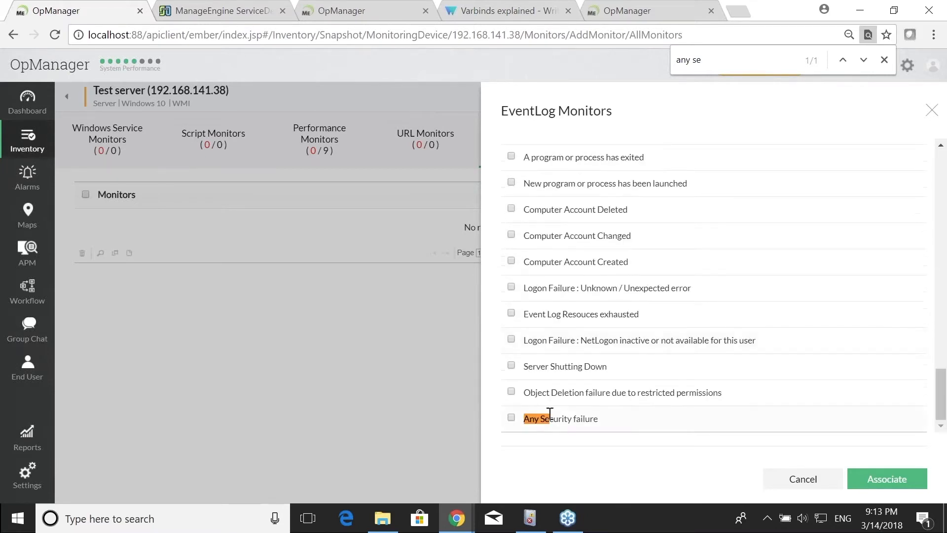
click(512, 417)
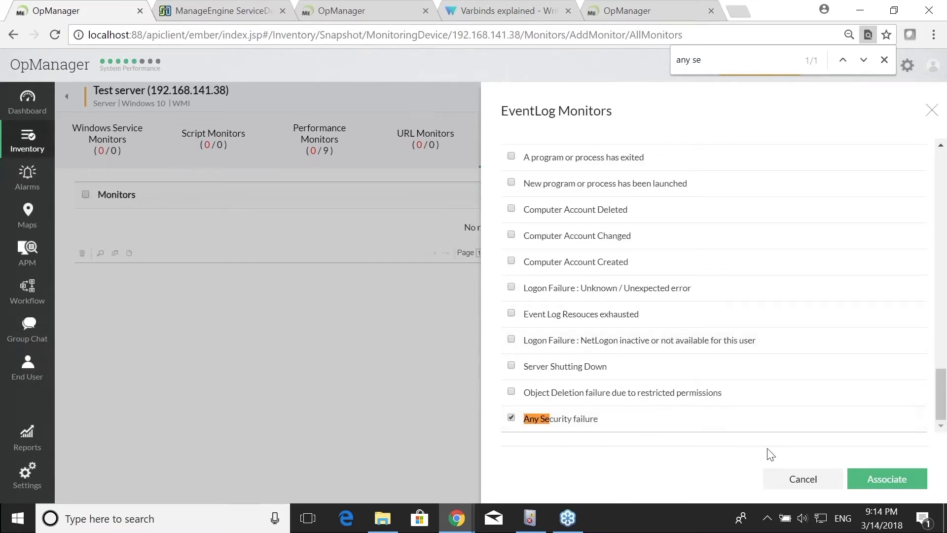
click(877, 480)
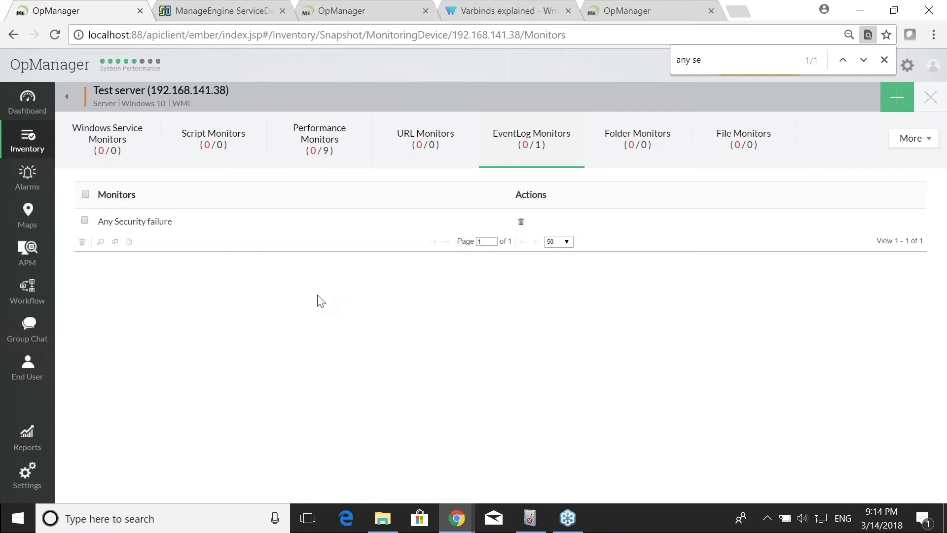
key(alt+Tab)
key(Right)
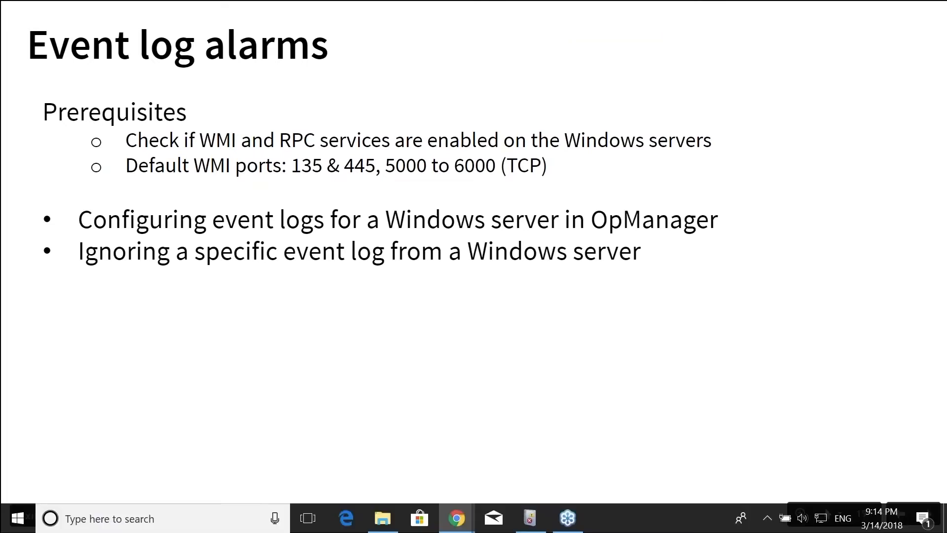
key(alt+Tab)
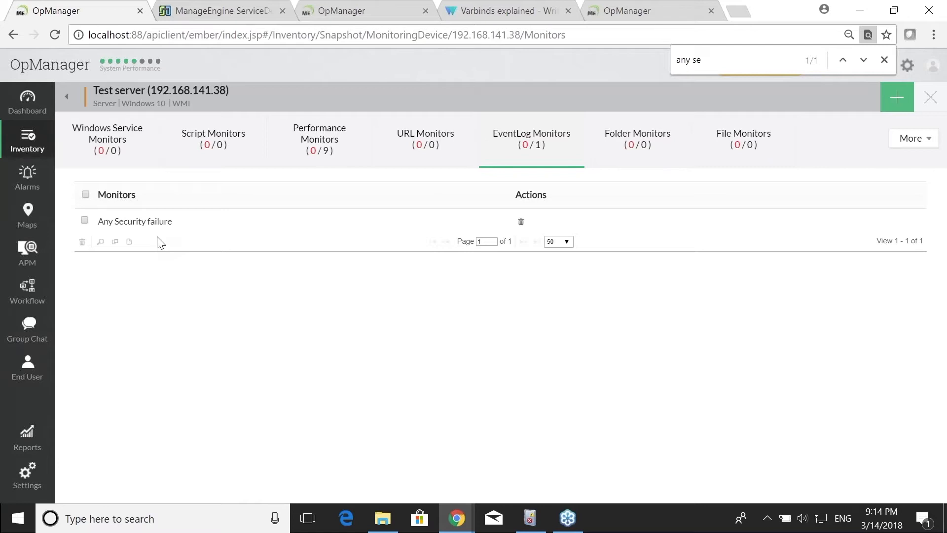
click(532, 526)
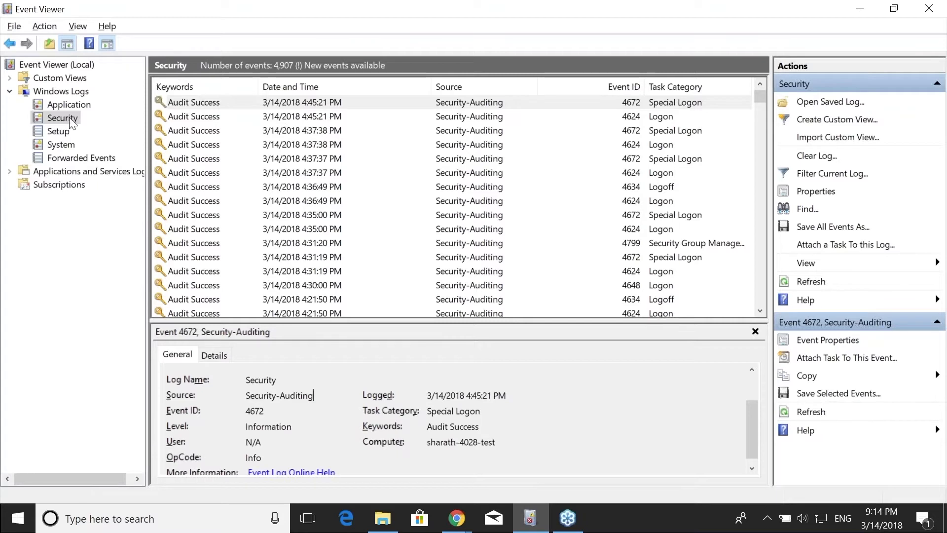
Inspect the Security-log Logon event, select its Event ID 4624, and return to OpManager.
click(262, 116)
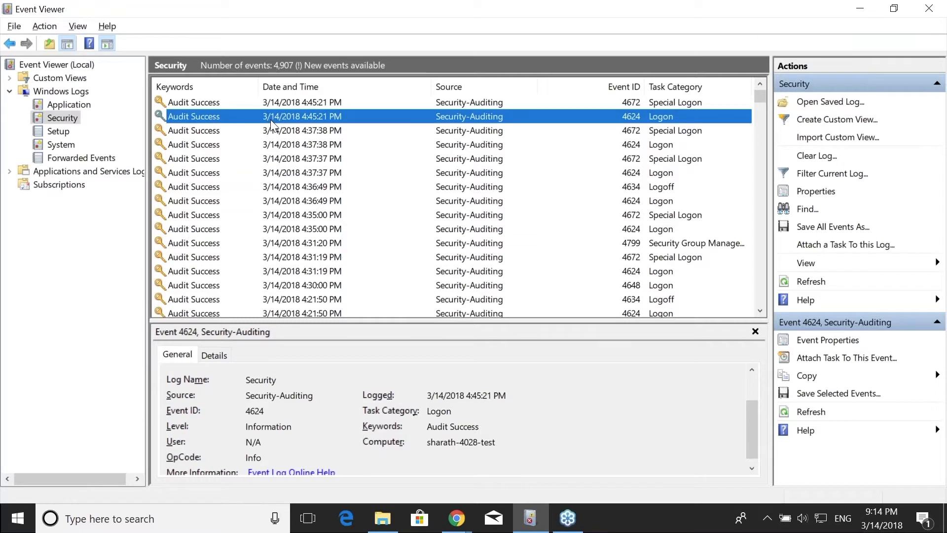
scroll(286, 205, down, 1)
scroll(301, 425, up, 1)
scroll(368, 250, up, 1)
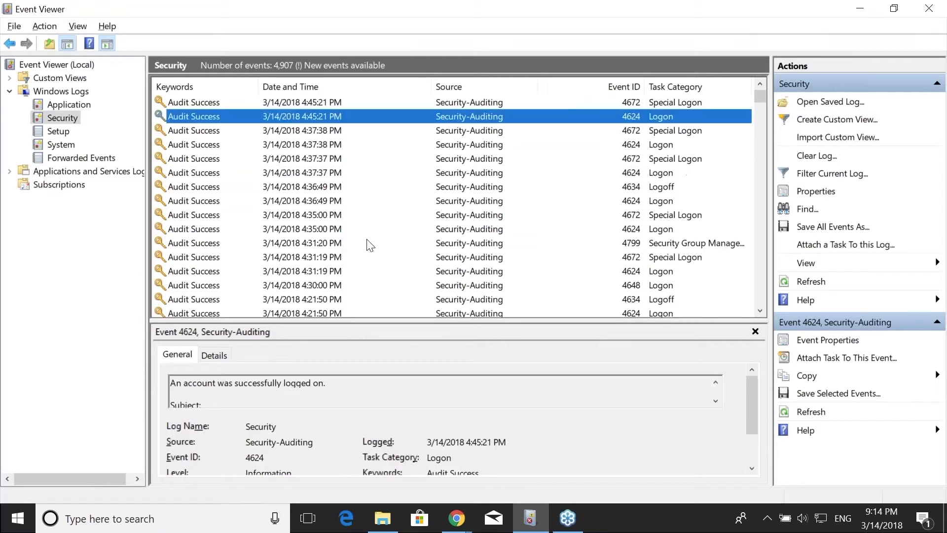
scroll(263, 425, down, 1)
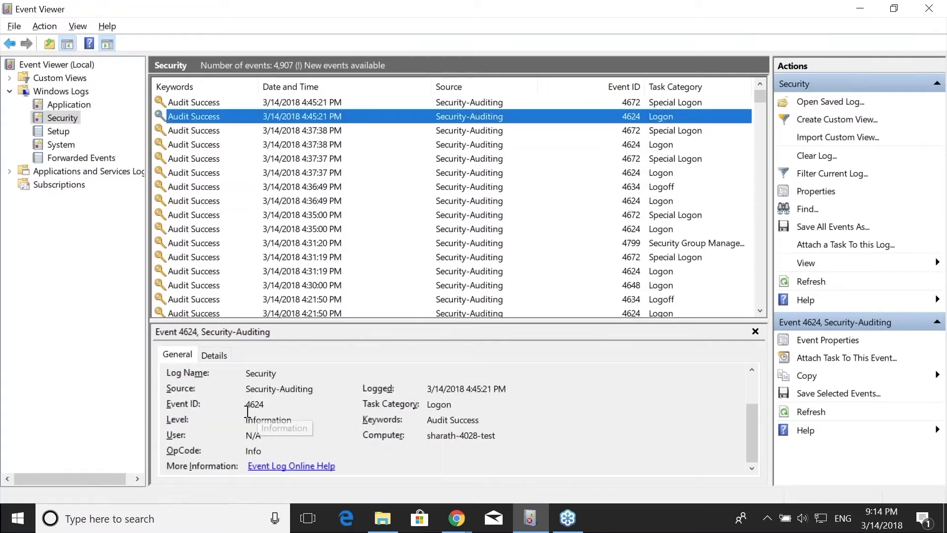
drag(247, 406, 267, 405)
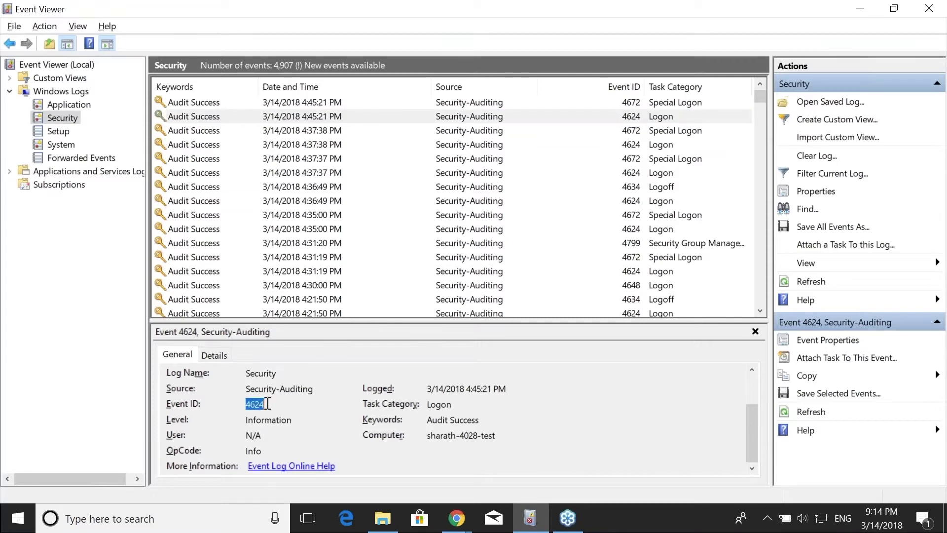
key(alt+Tab)
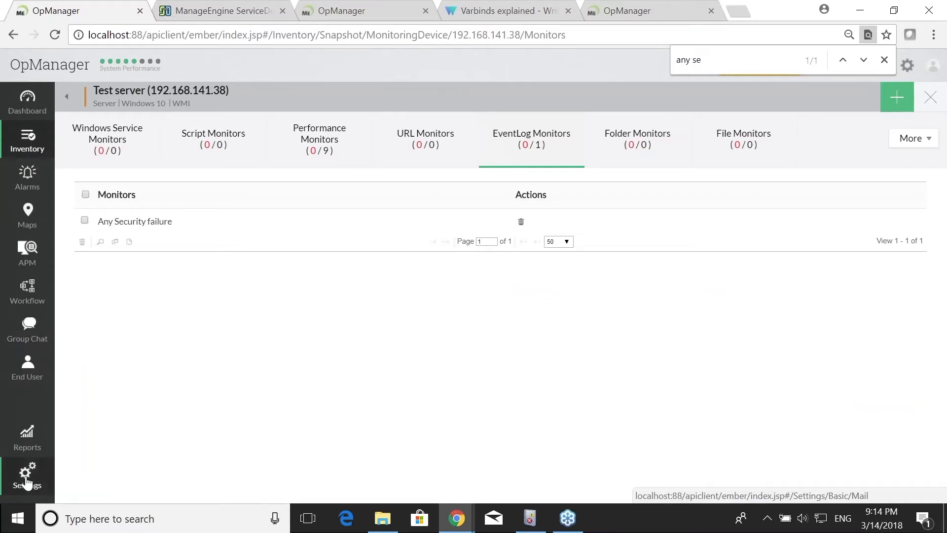
click(27, 482)
Start a new Security log rule named 'Audit success' with Event ID 4624.
click(425, 103)
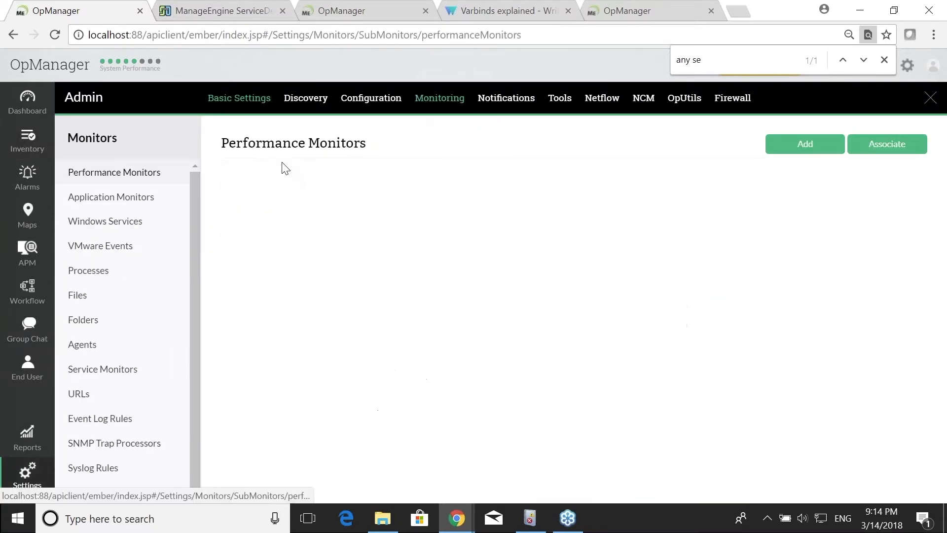
click(103, 418)
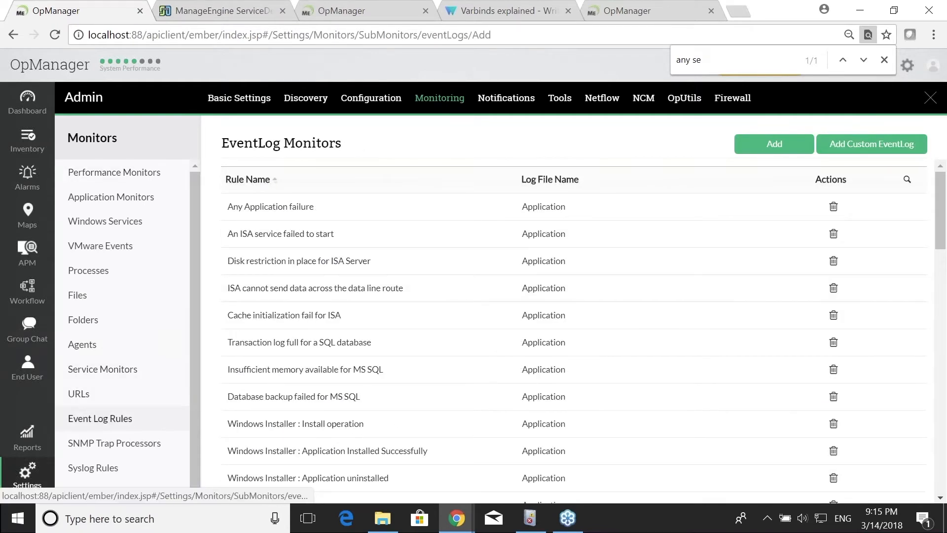
click(763, 148)
click(567, 203)
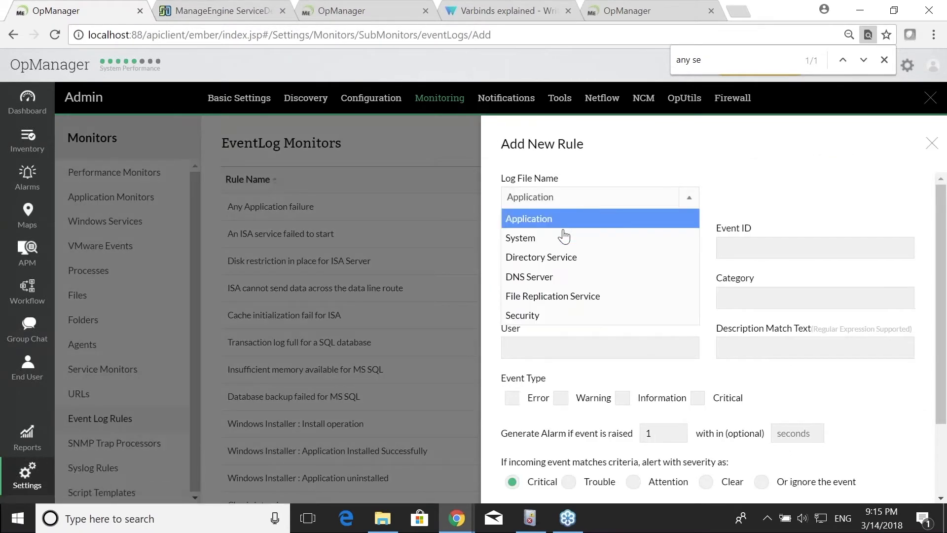
click(544, 316)
click(583, 247)
text(Audit)
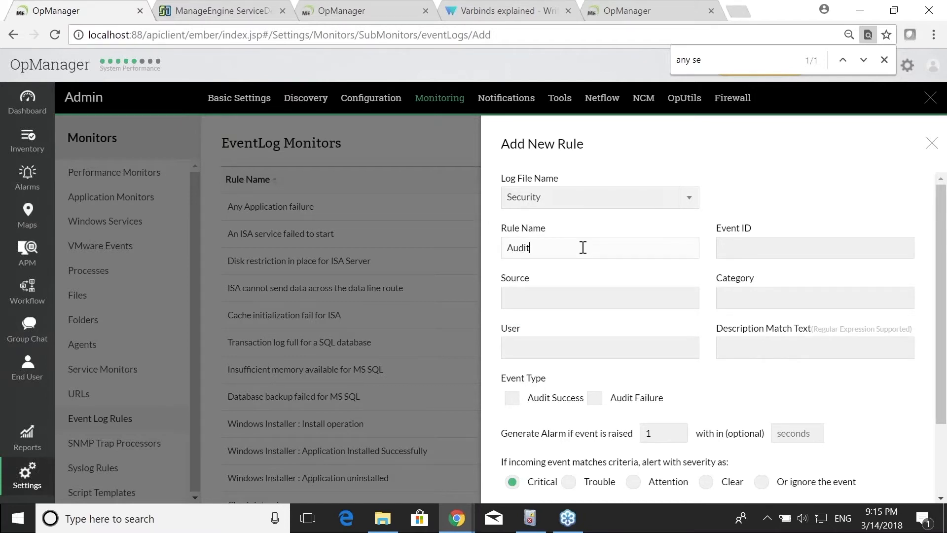
text( success)
click(729, 247)
text(4624)
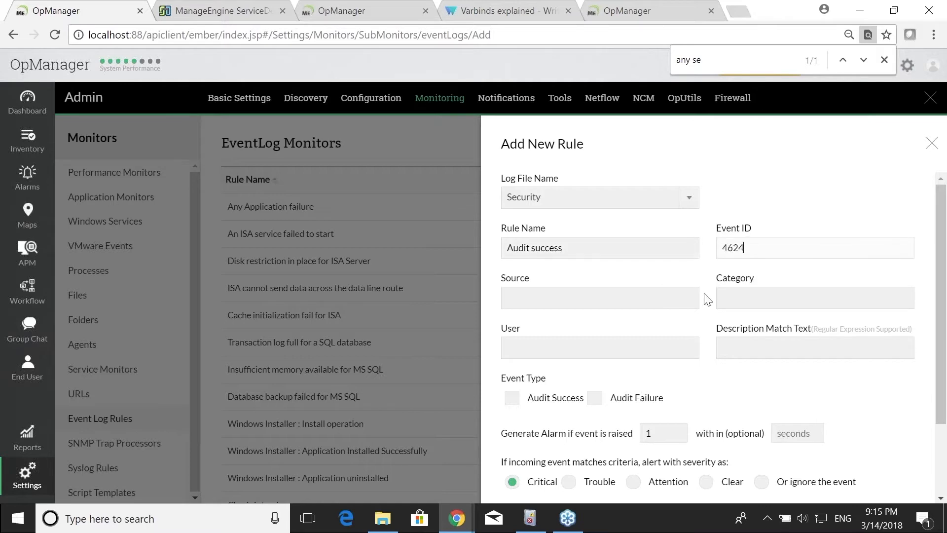
Copy Security-Auditing from Event Viewer as the rule source, set it to ignore, and save.
scroll(704, 299, down, 2)
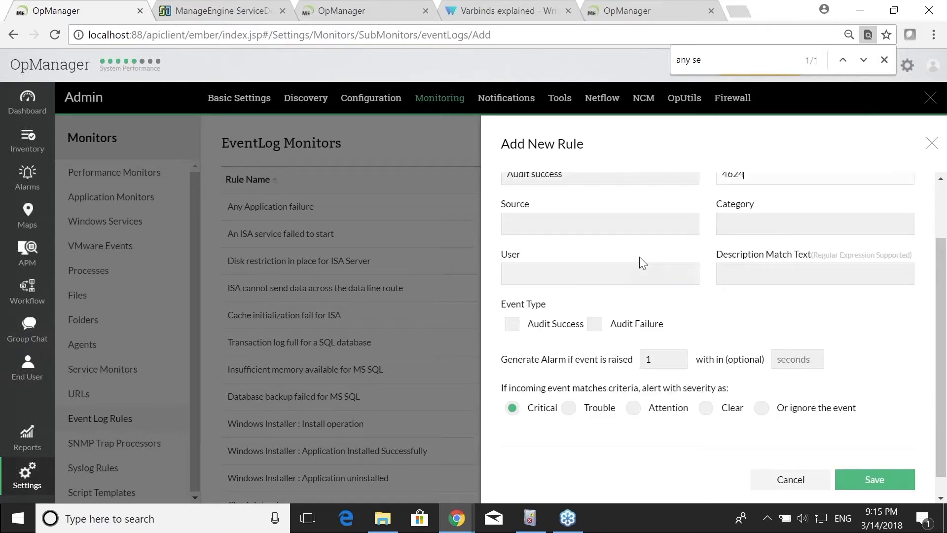
key(alt+Tab)
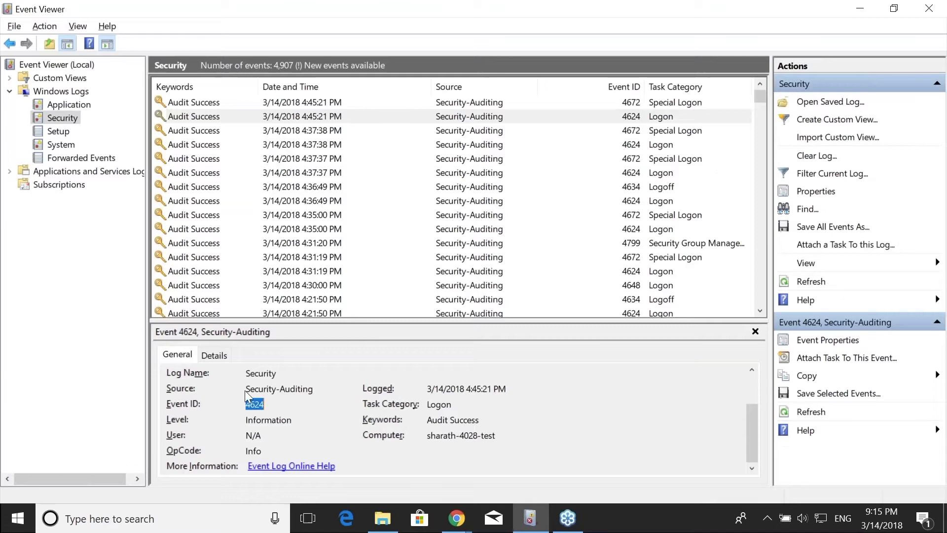
drag(246, 388, 315, 386)
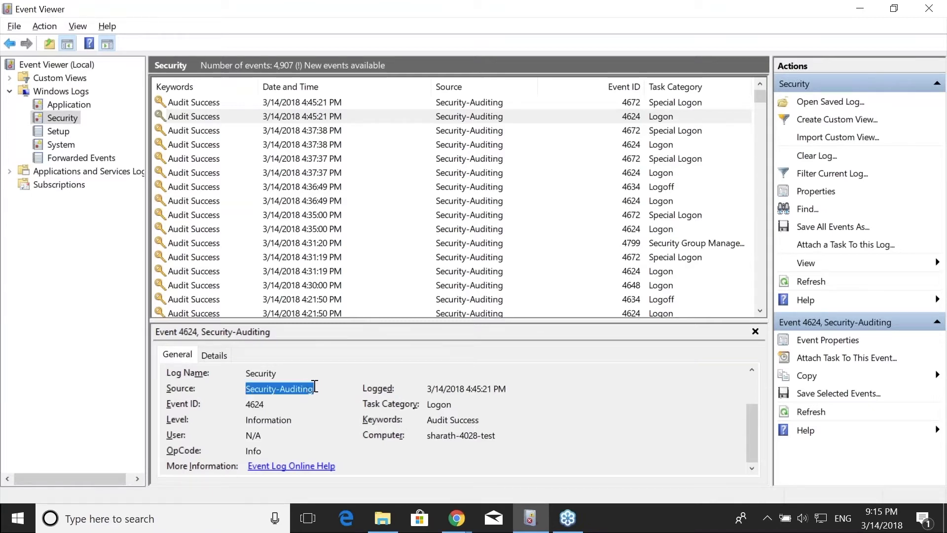
key(ctrl+c)
click(456, 518)
click(548, 228)
key(ctrl+v)
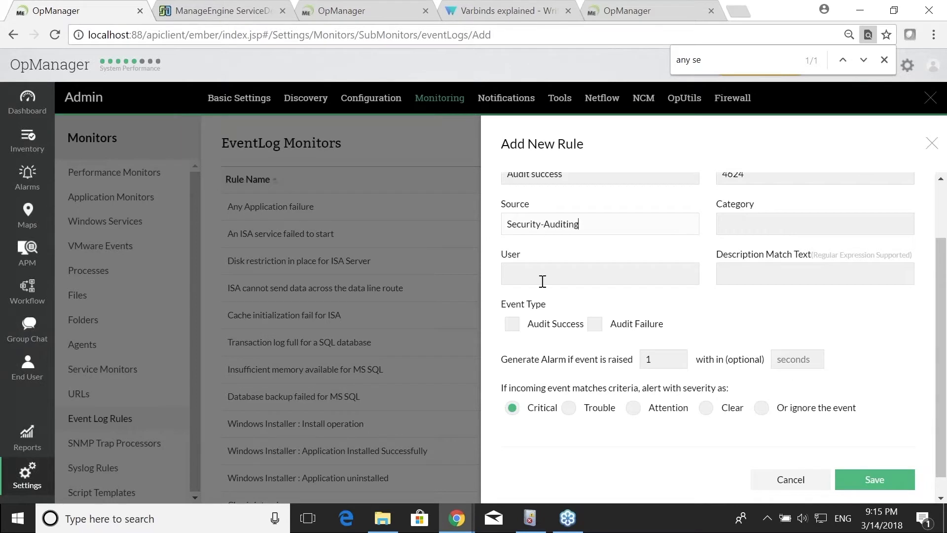
scroll(676, 392, down, 1)
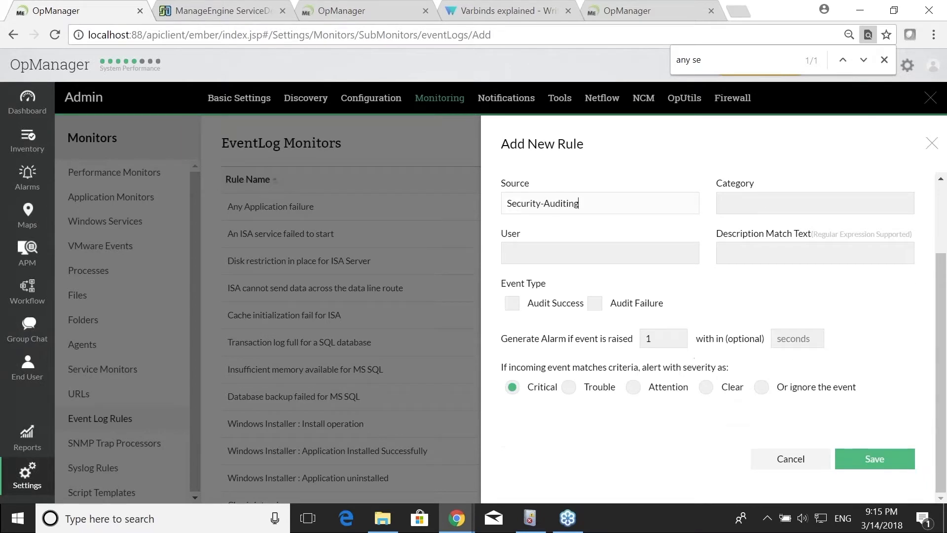
click(767, 392)
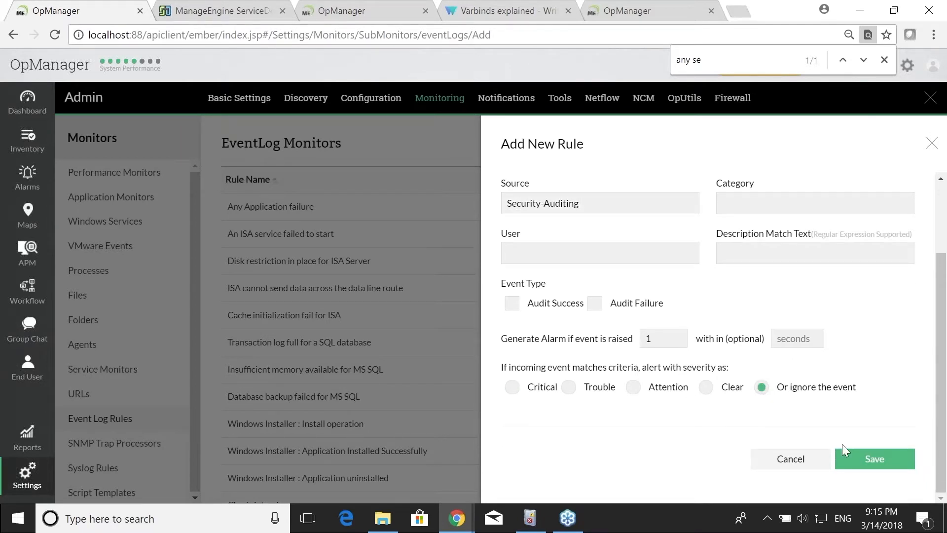
click(867, 458)
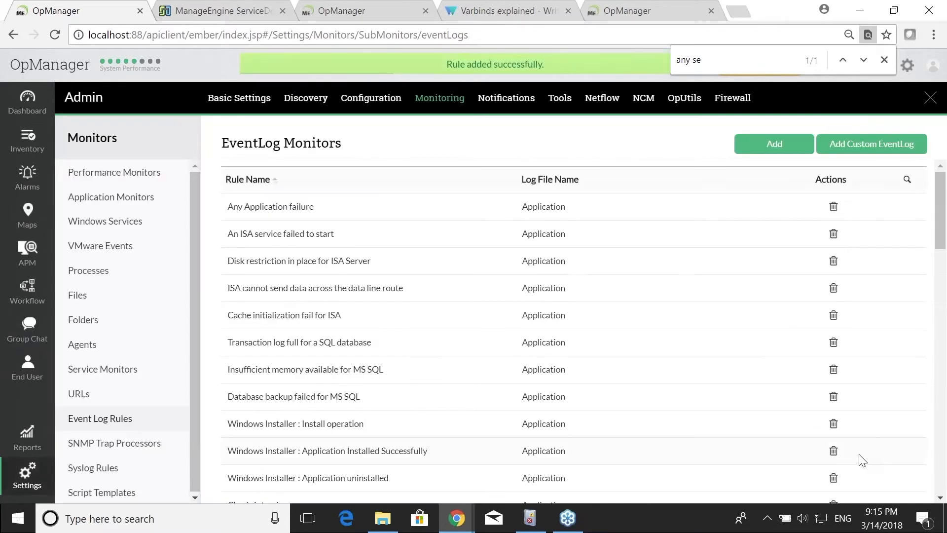
Open Test server's EventLog Monitors from Inventory and start associating another monitor.
click(27, 140)
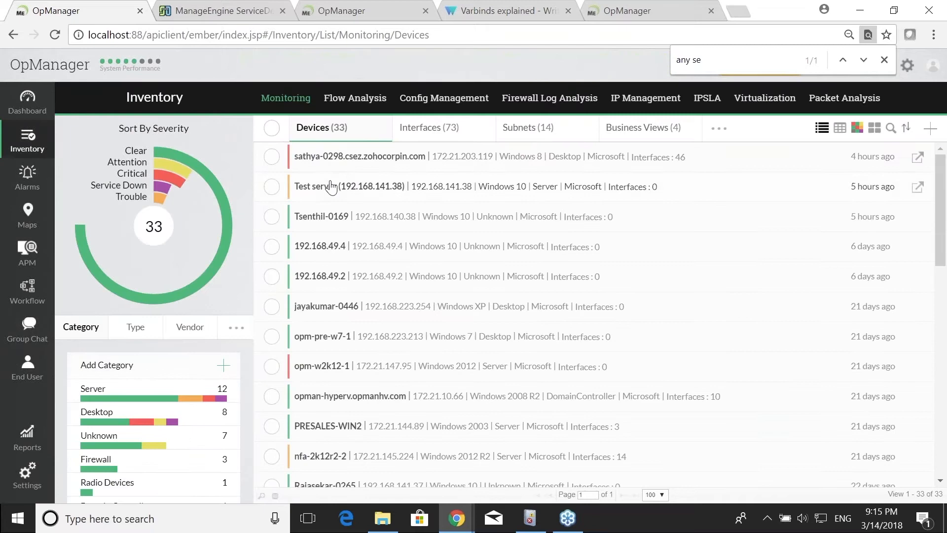
click(330, 186)
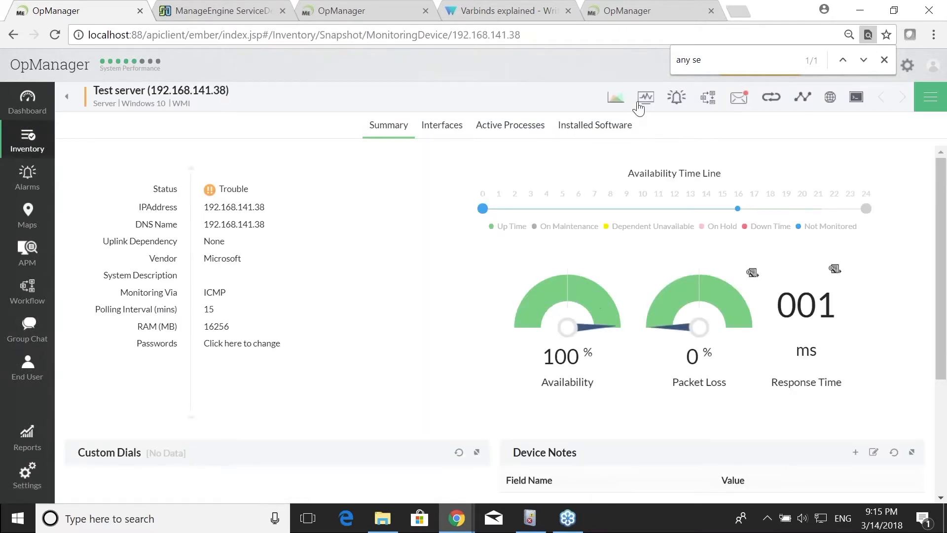
click(644, 99)
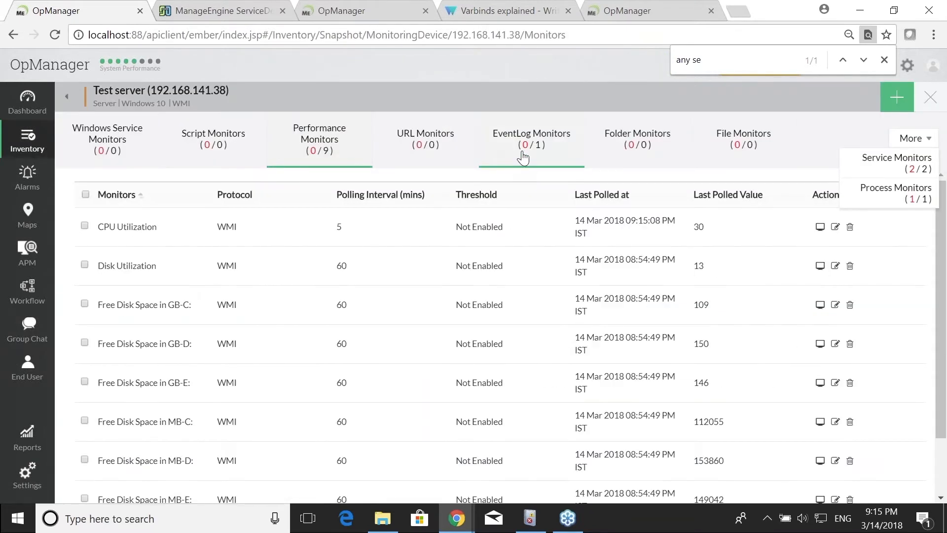
click(522, 154)
click(897, 97)
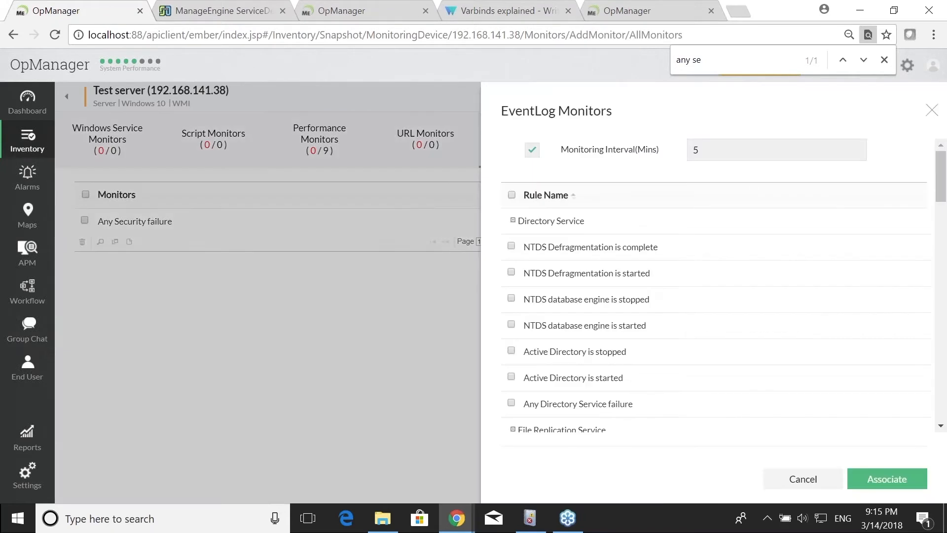
Associate the Audit success rule with Test server, then switch to the slideshow.
scroll(616, 390, down, 15)
scroll(619, 392, up, 1)
scroll(619, 392, down, 1)
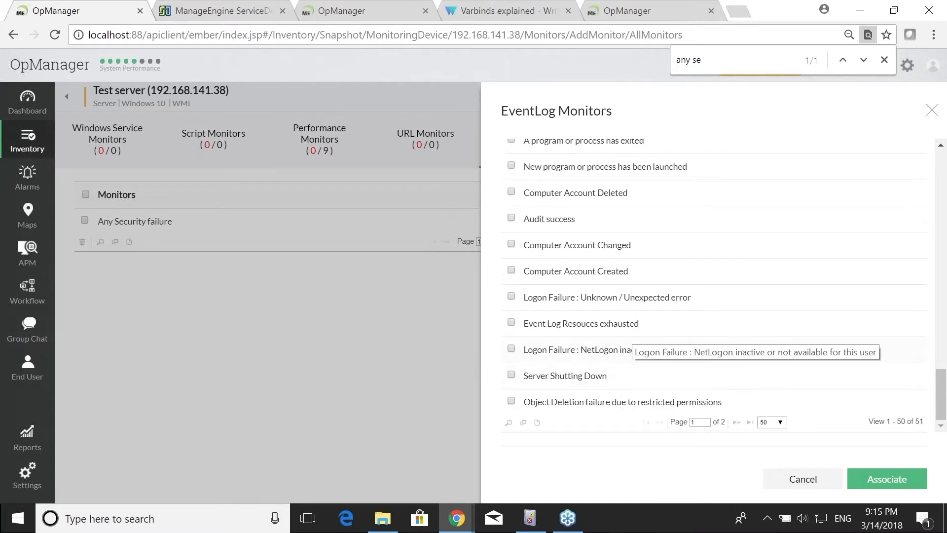
key(ctrl+f)
text(audit)
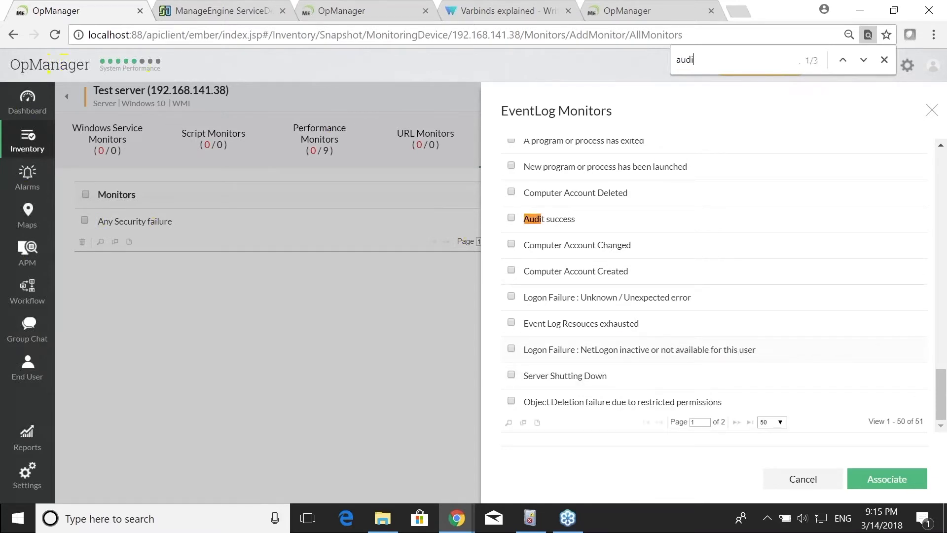
click(512, 218)
click(885, 470)
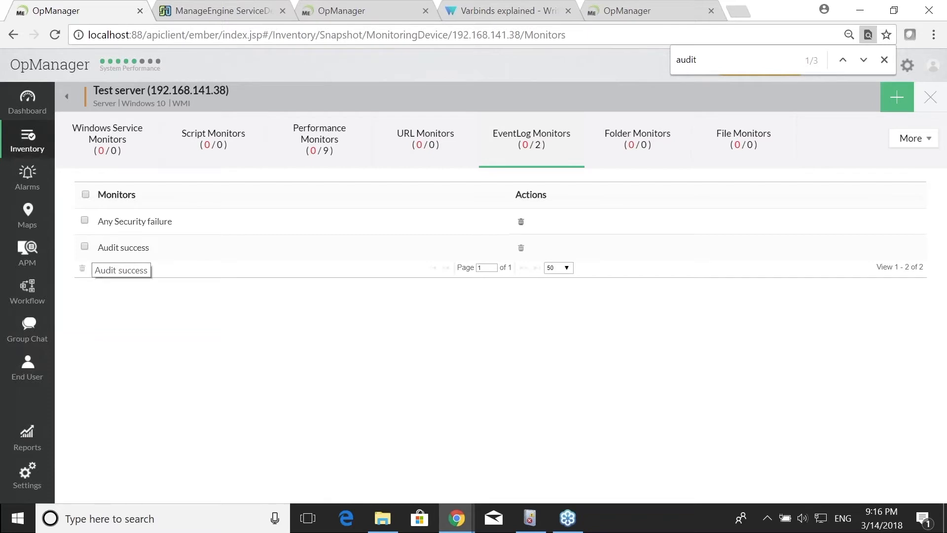
key(alt+Tab)
key(alt+Tab)
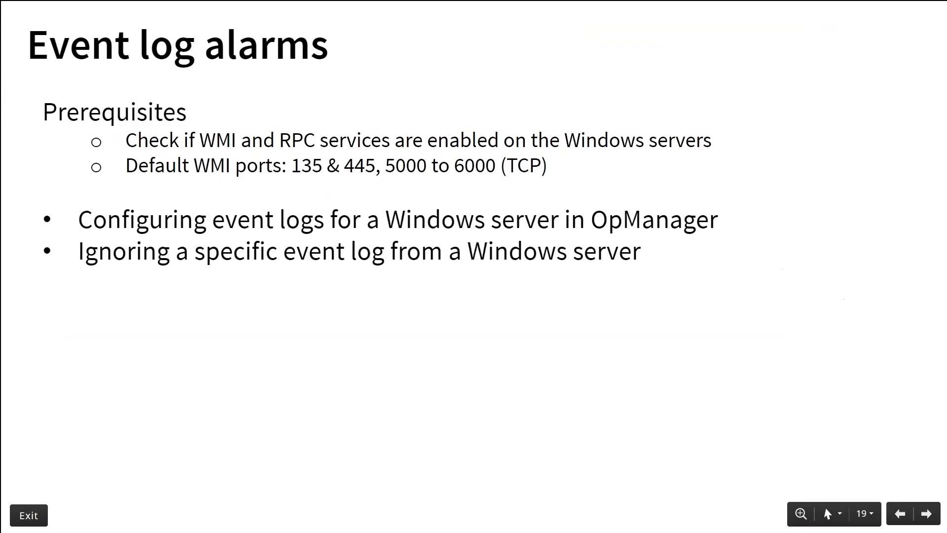
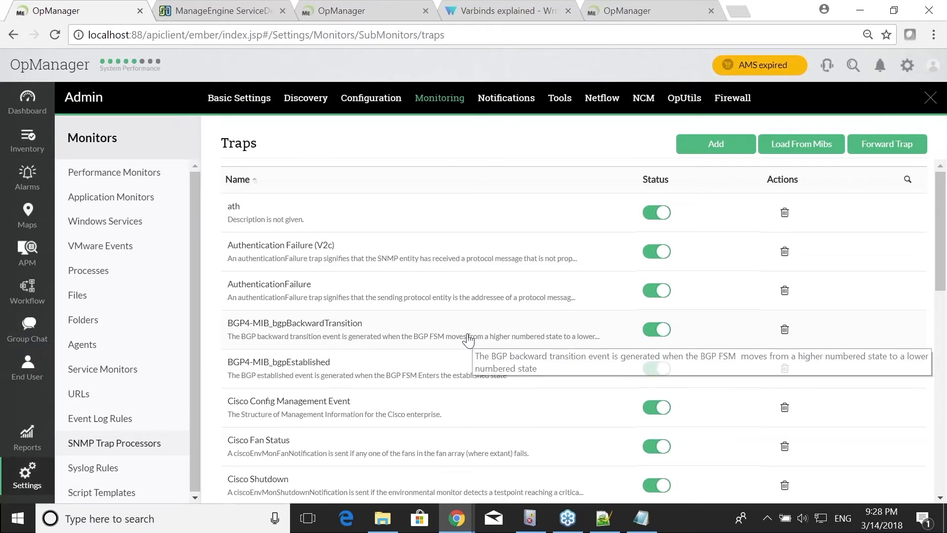
Open the BGP4-MIB_bgpBackwardTransition trap processor for editing.
click(468, 340)
Replace the bgpBackwardTransition failure component with 'BGP down_UP', keeping Critical severity, and save.
scroll(632, 320, up, 1)
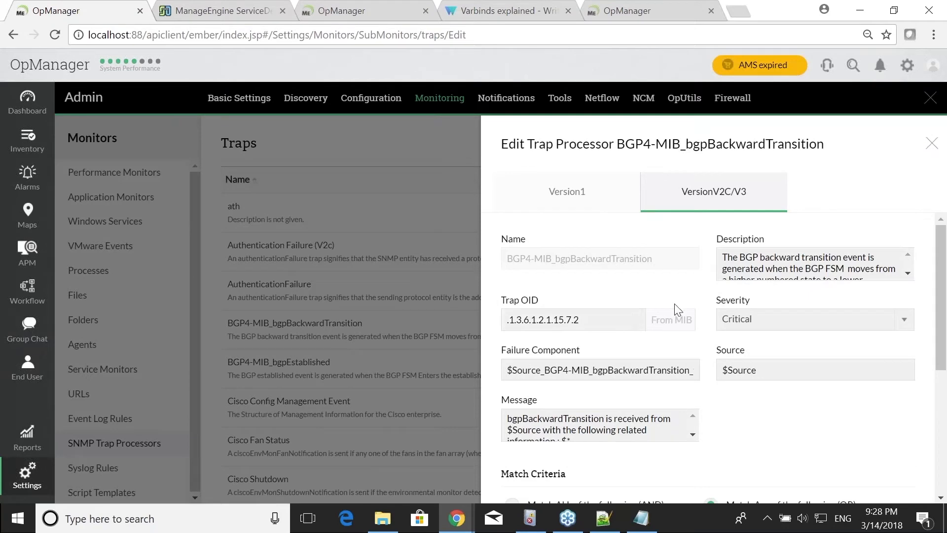
scroll(679, 310, down, 1)
scroll(598, 343, up, 1)
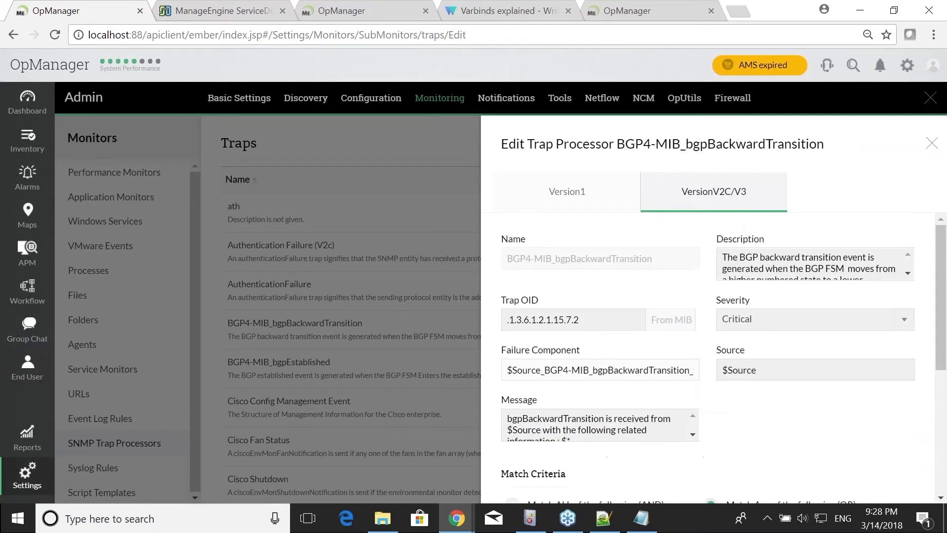
scroll(598, 343, down, 1)
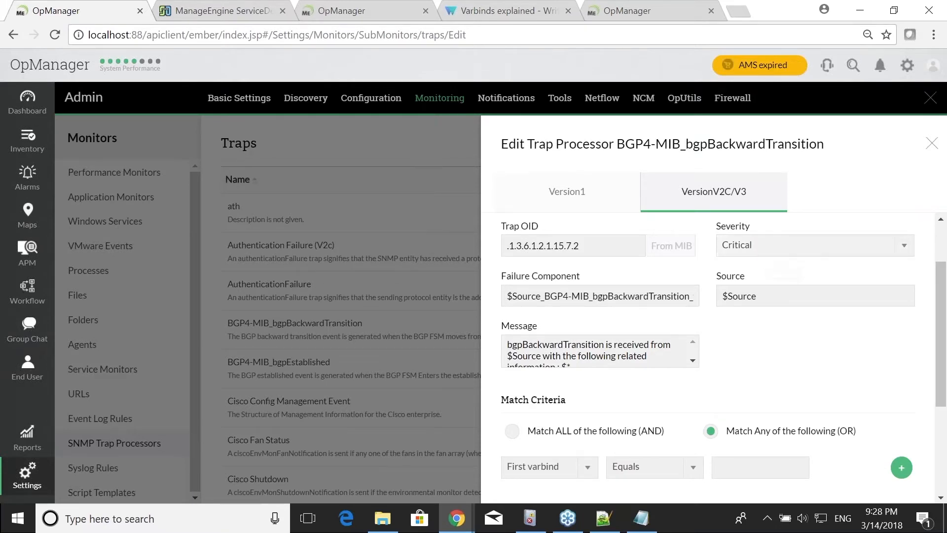
drag(502, 296, 696, 298)
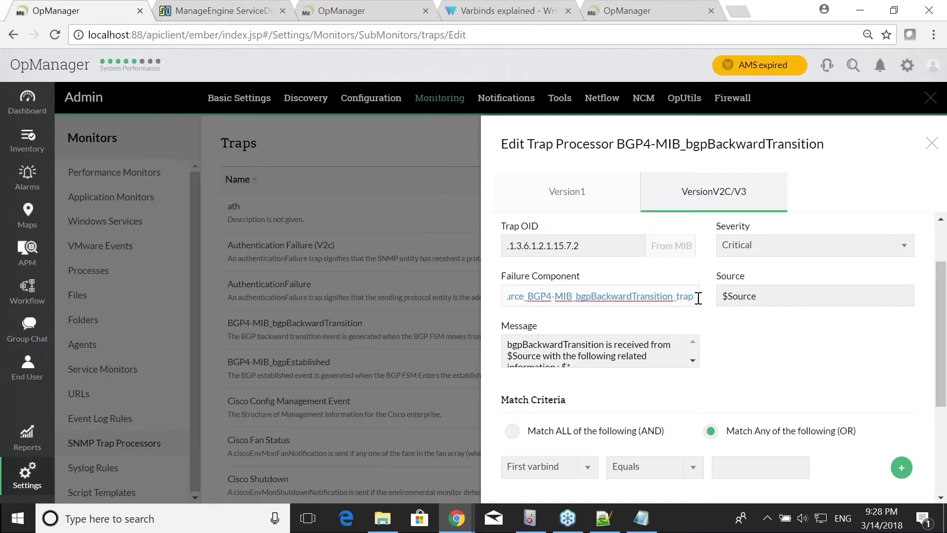
text(BB)
key(BackSpace)
text(GP do)
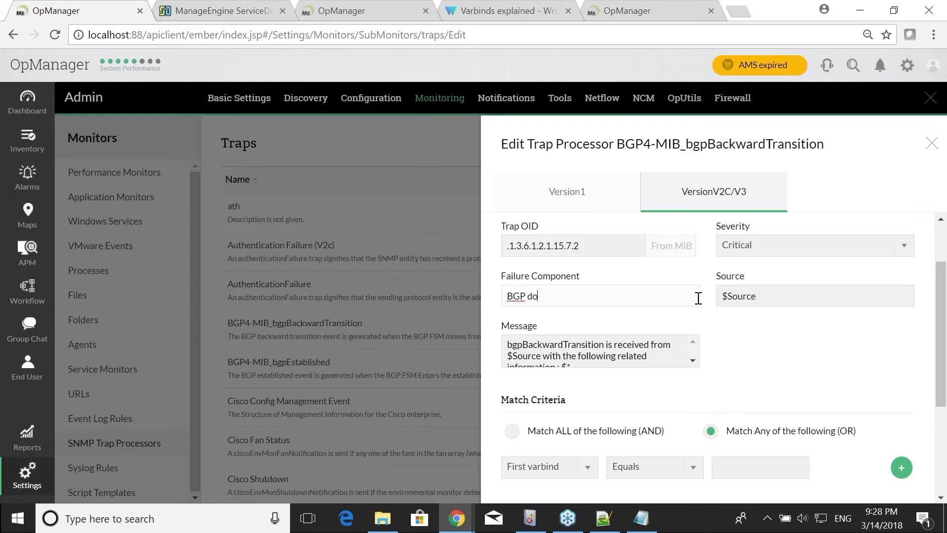
text(wn_UP)
key(shift+Left)
key(shift+Left)
key(shift+Left)
key(shift+Left)
key(shift+Left)
key(shift+Left)
key(shift+Left)
key(shift+Left)
key(shift+Left)
key(shift+Left)
key(shift+Left)
key(ctrl+c)
click(729, 323)
scroll(845, 435, down, 3)
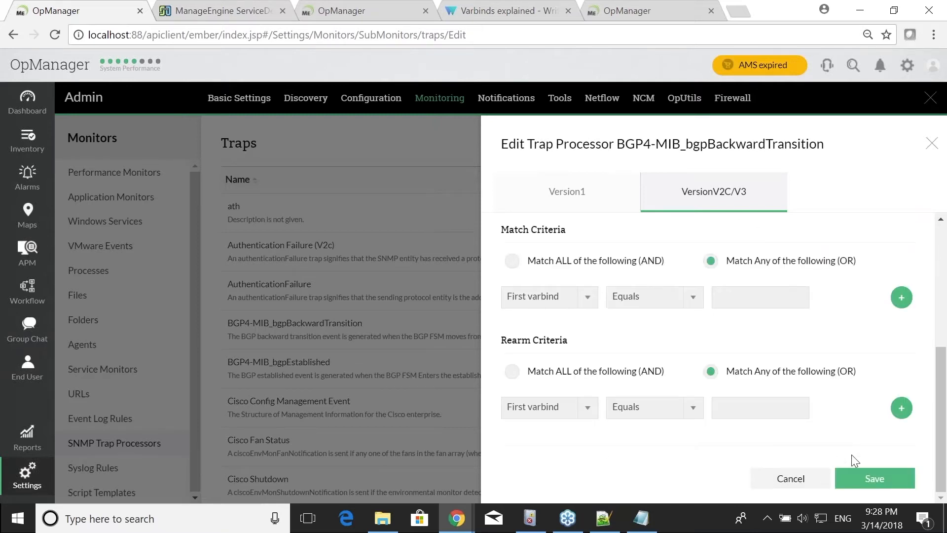
click(868, 482)
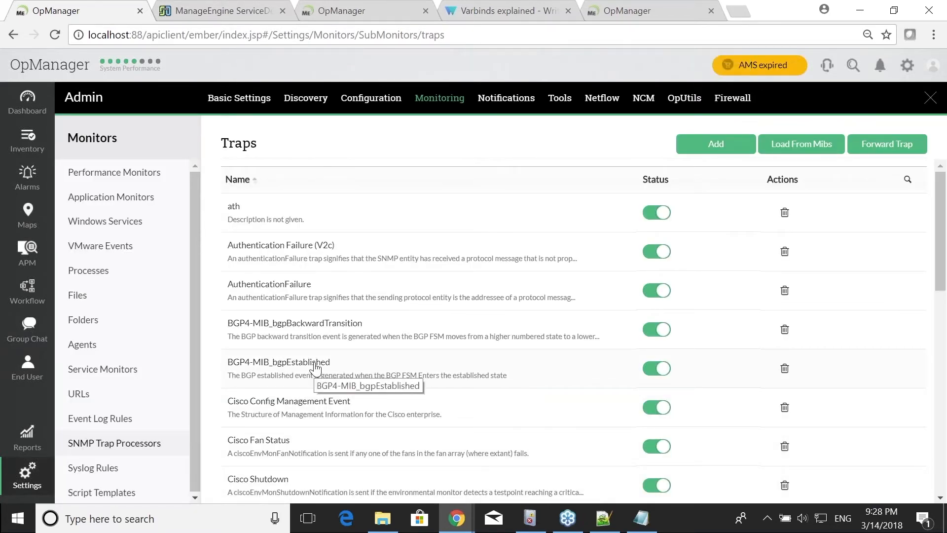
Open BGP4-MIB_bgpEstablished and paste 'BGP down_UP' as its failure component.
click(315, 368)
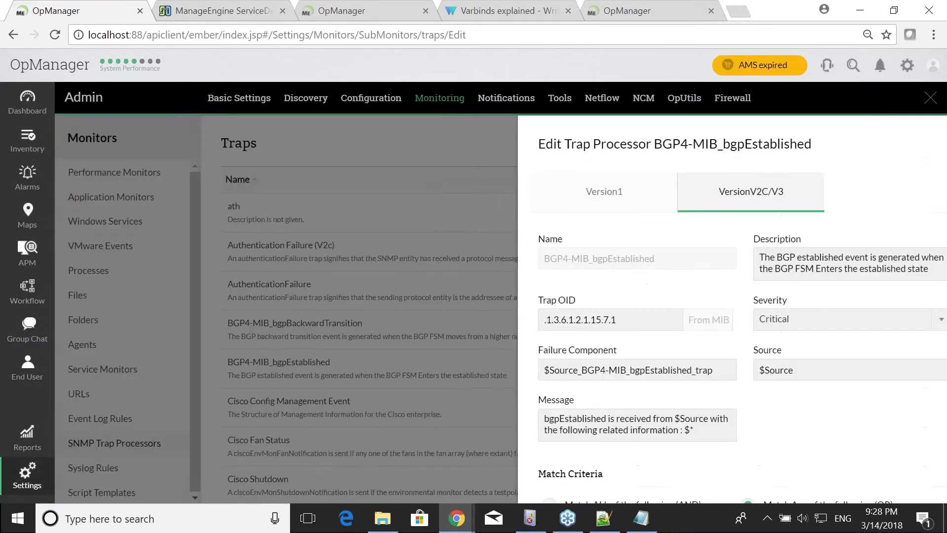
scroll(627, 326, down, 3)
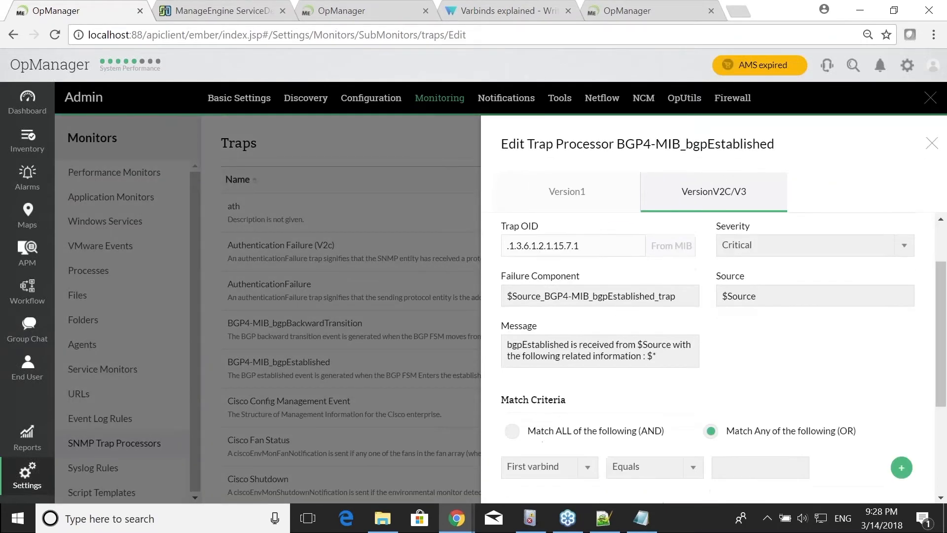
scroll(592, 279, up, 3)
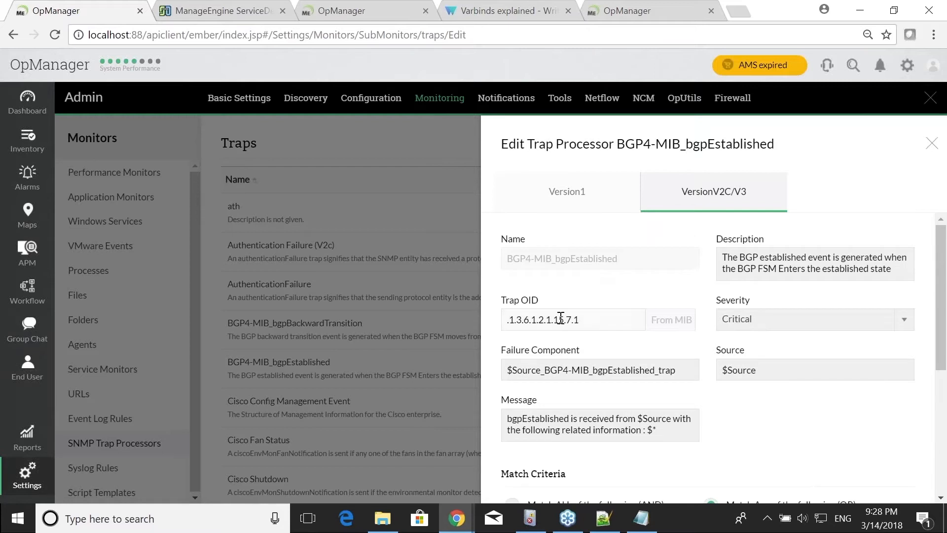
scroll(616, 318, down, 3)
drag(678, 298, 501, 300)
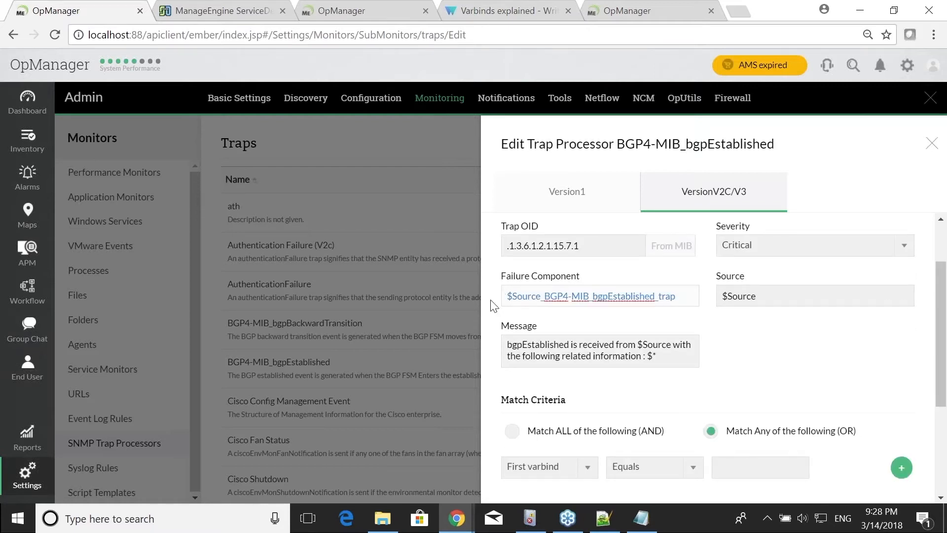
key(ctrl+v)
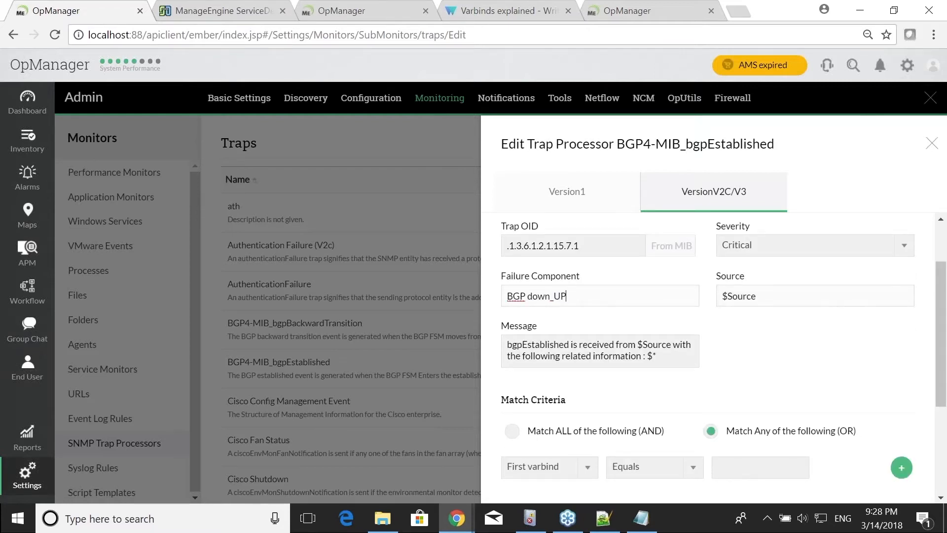
Set the bgpEstablished severity to Clear, save it, and switch to the slideshow.
scroll(750, 295, up, 3)
click(765, 320)
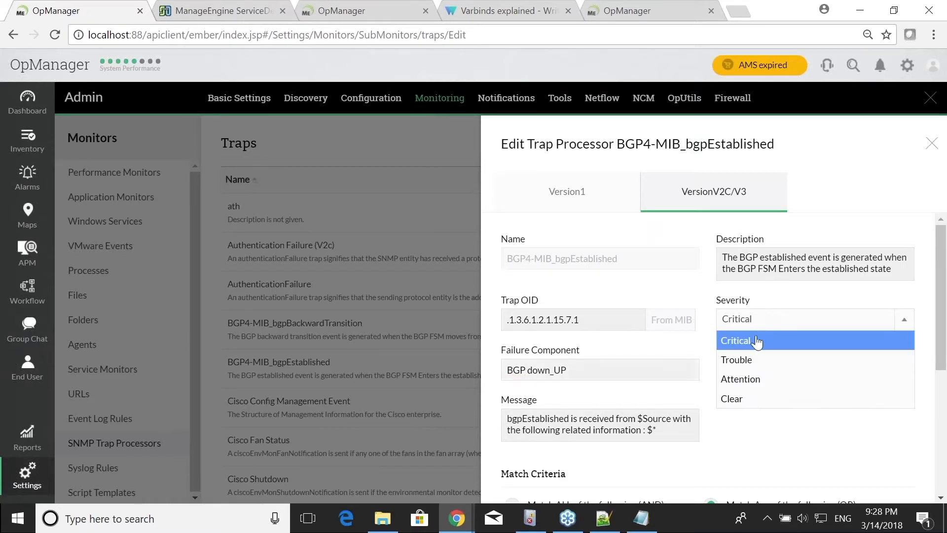
click(740, 400)
scroll(744, 401, down, 5)
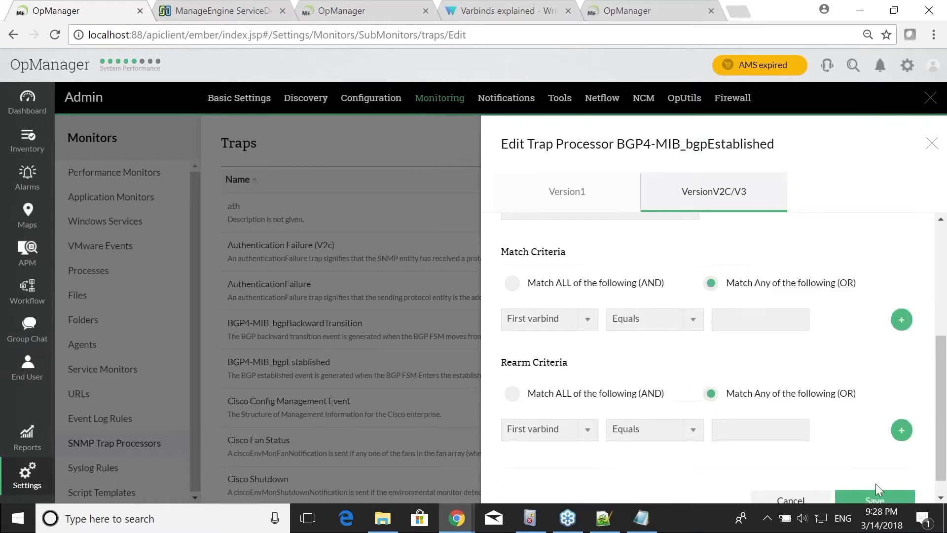
click(877, 496)
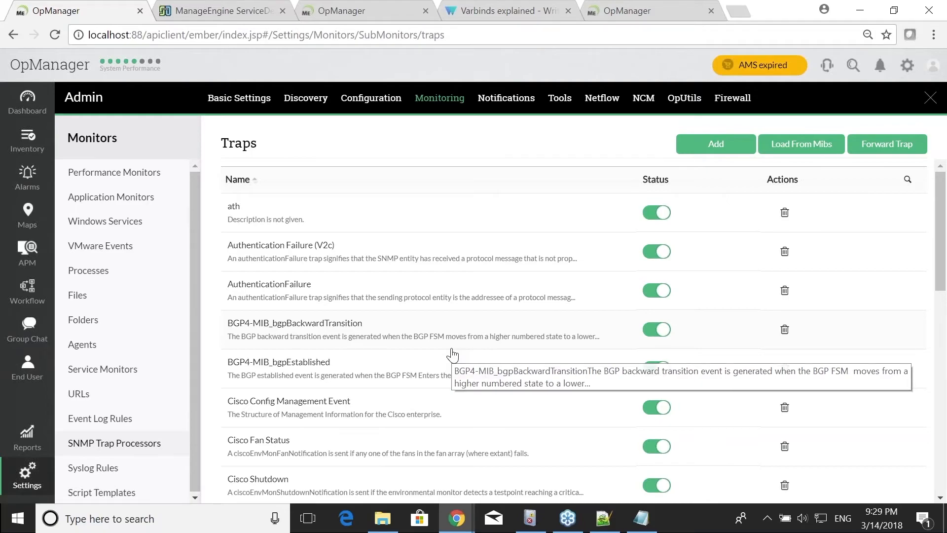
key(alt+Tab)
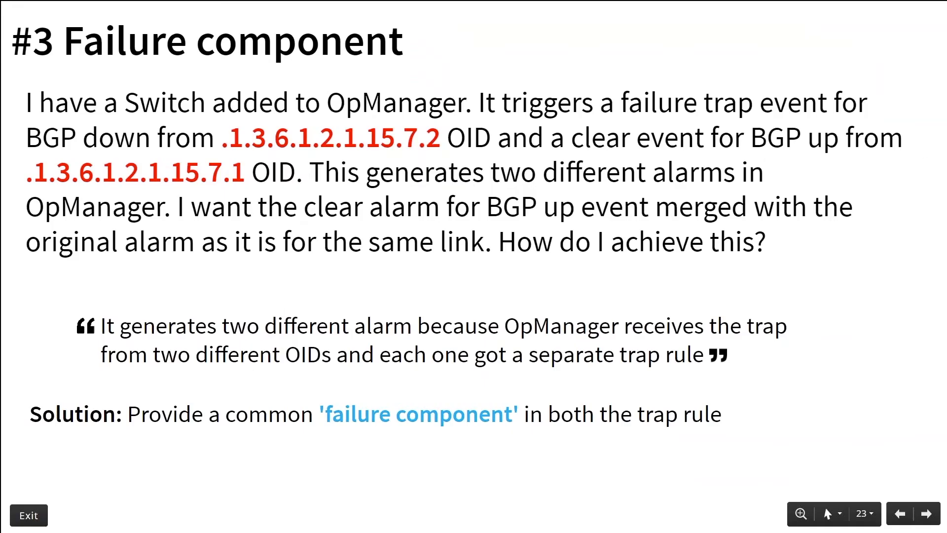
Advance to the Syslog alarms slide, then return to OpManager.
key(Right)
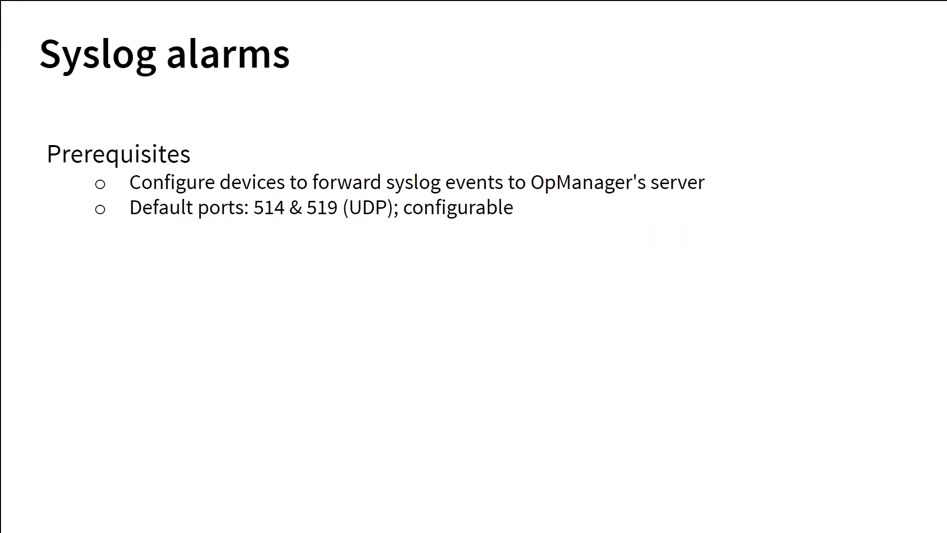
key(alt+Tab)
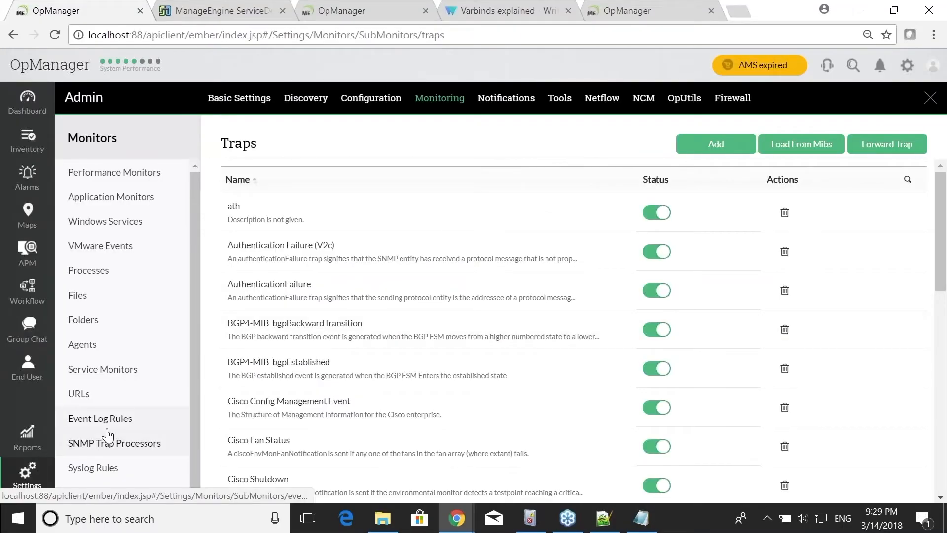
Check the syslog ports 514,519 and the 0 packets/sec flow rate, then open Forward Syslog.
click(98, 469)
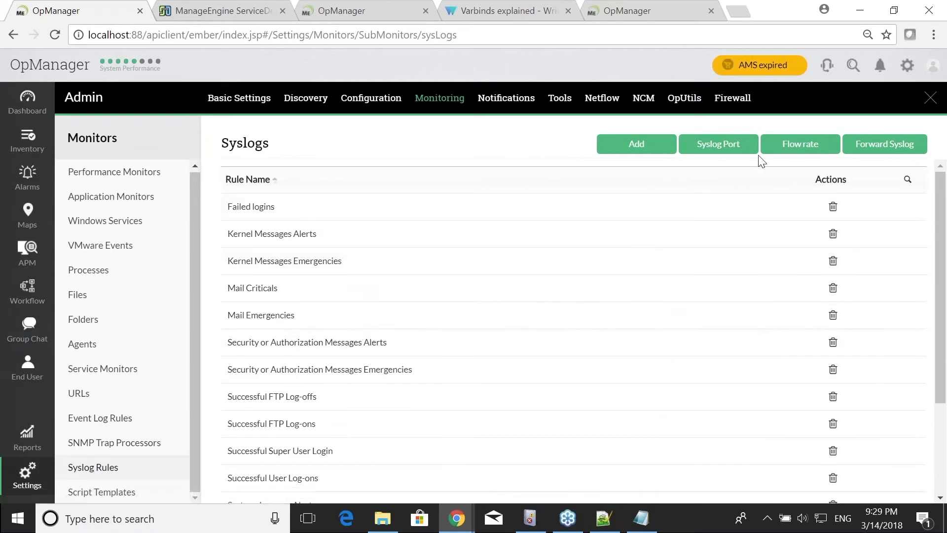
click(741, 155)
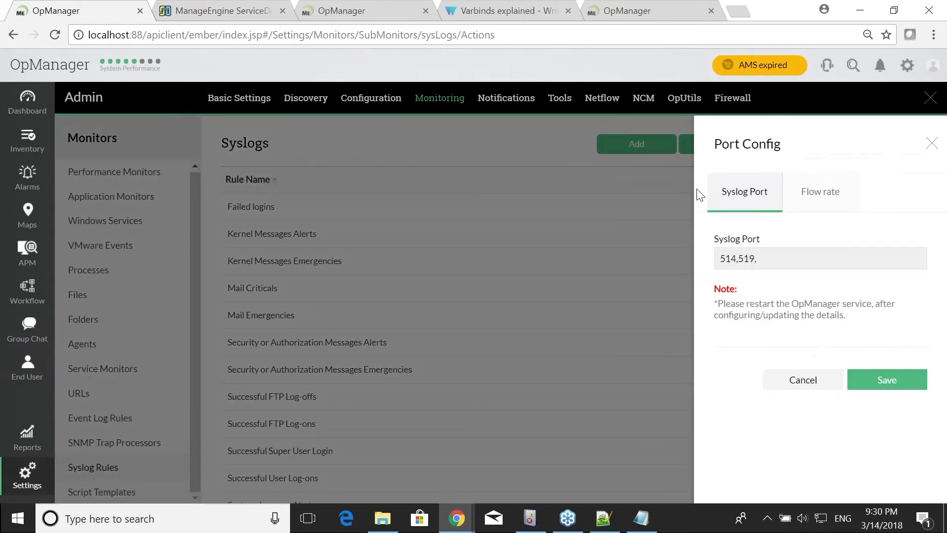
click(932, 143)
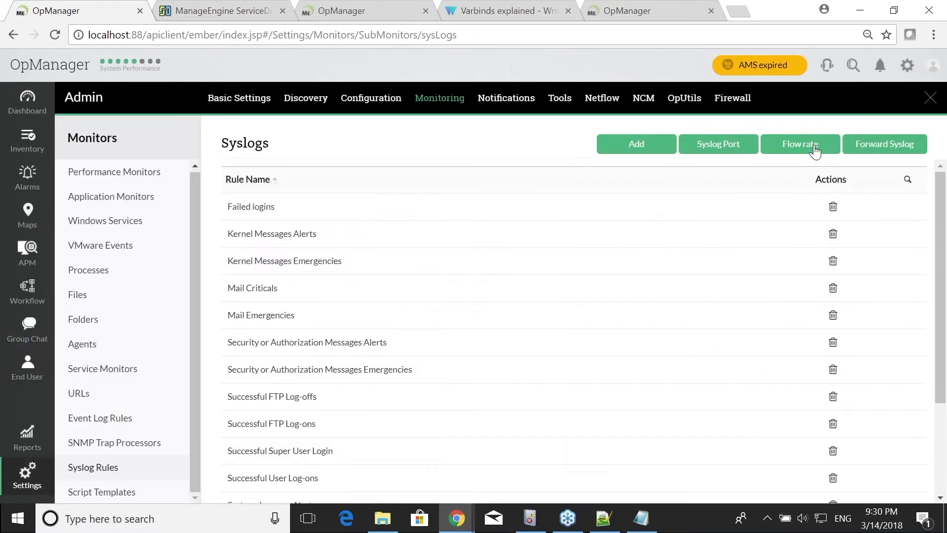
click(705, 143)
click(790, 259)
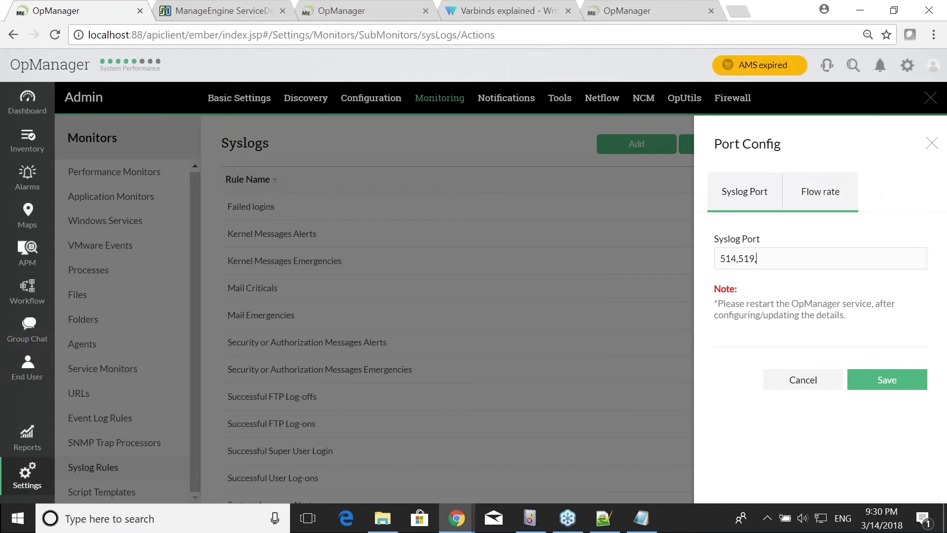
click(845, 196)
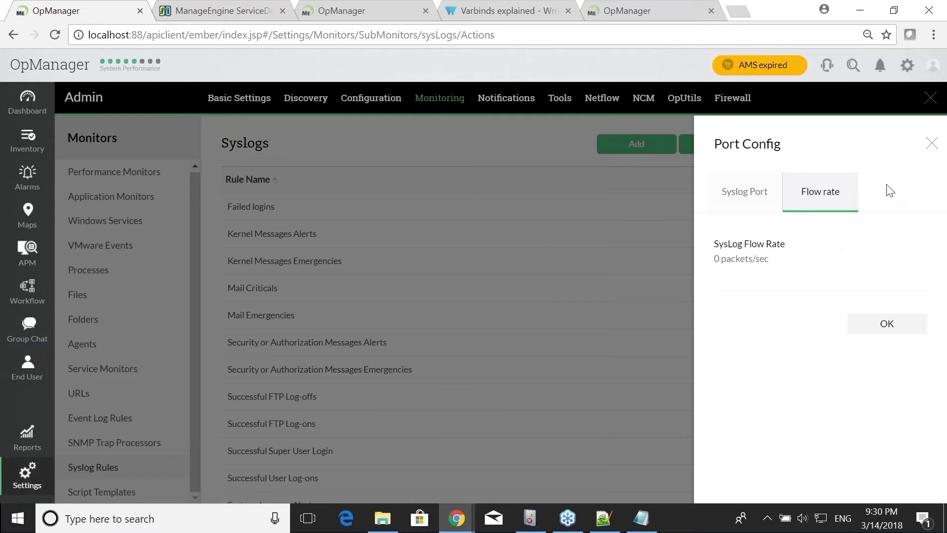
click(932, 143)
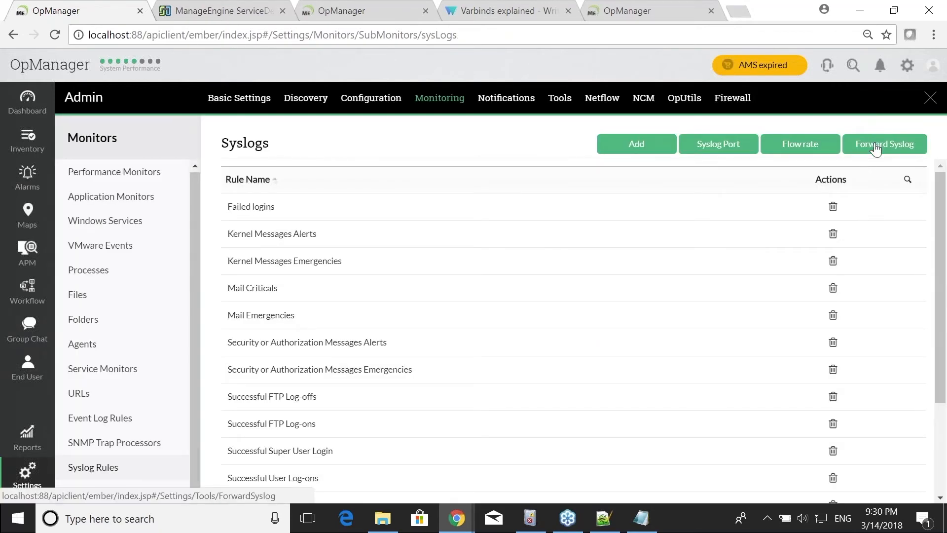
click(875, 148)
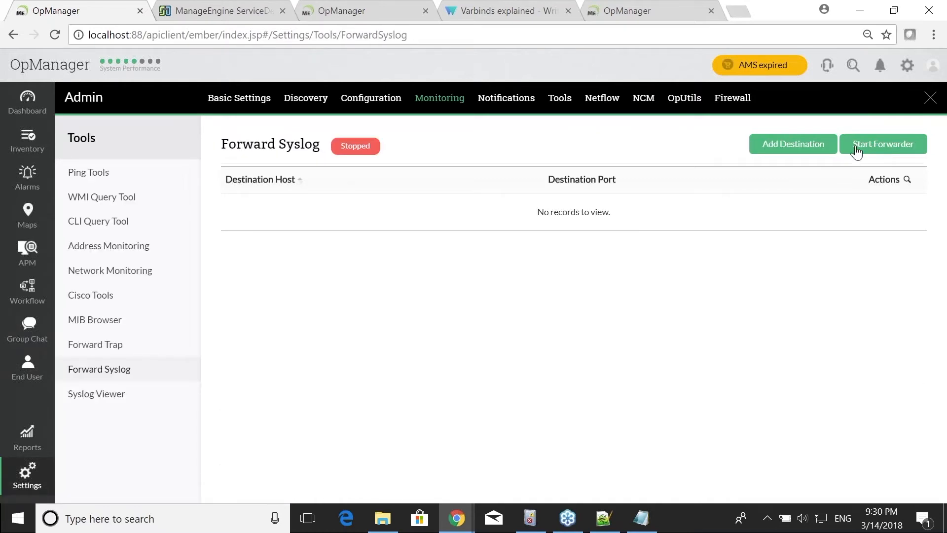
Add a syslog forwarding destination 192.168.9.1 on port 514.
click(777, 155)
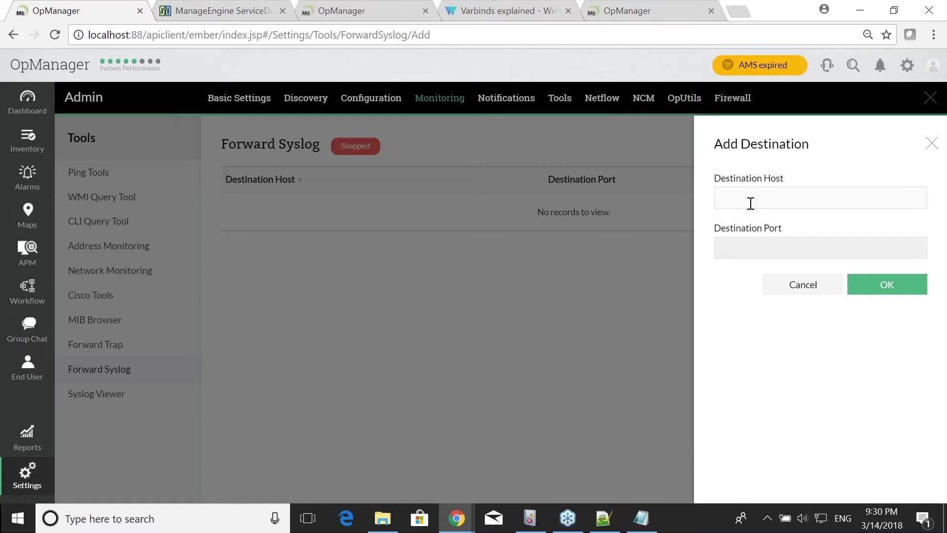
text(192.168.9.1)
click(757, 253)
text(514)
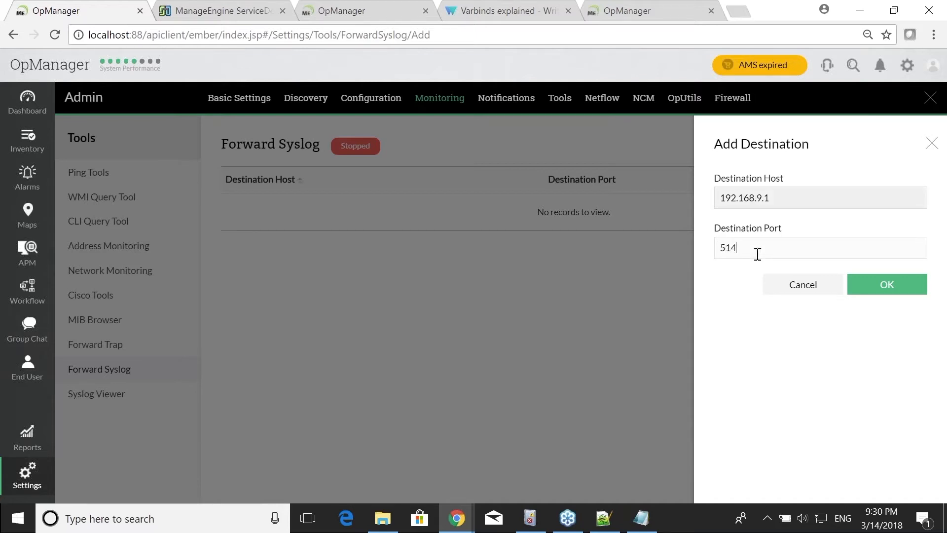
click(887, 284)
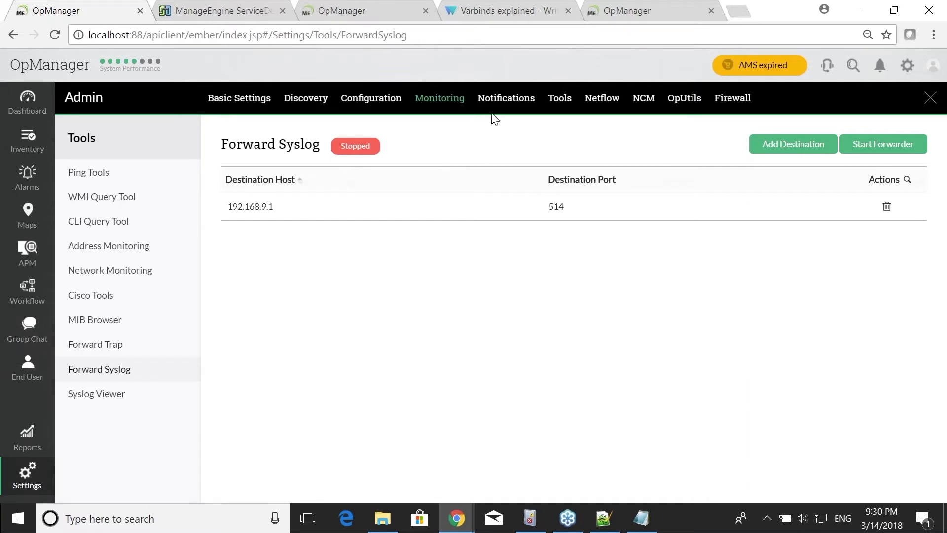
click(443, 101)
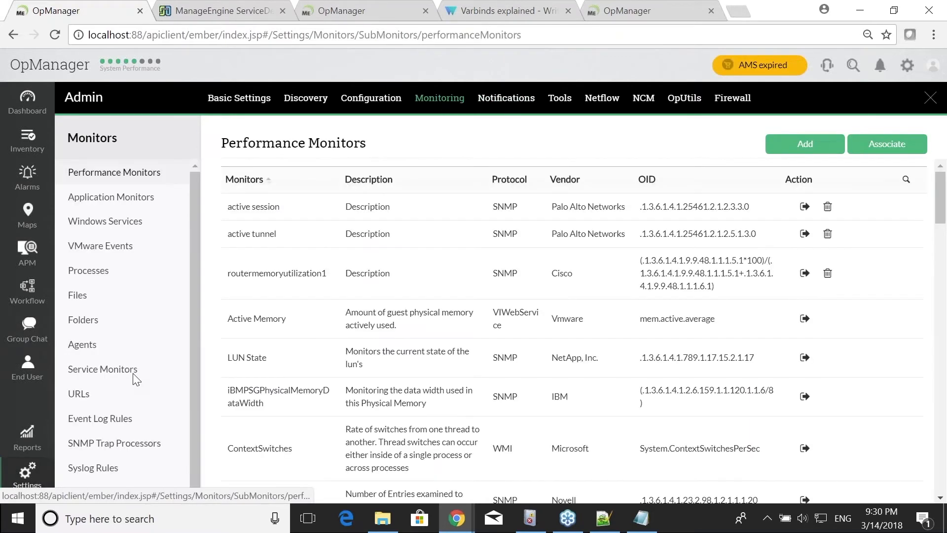
Open the Failed logins rule (auth, Notice, FAILED LOGIN) from the Syslog Rules list.
click(101, 466)
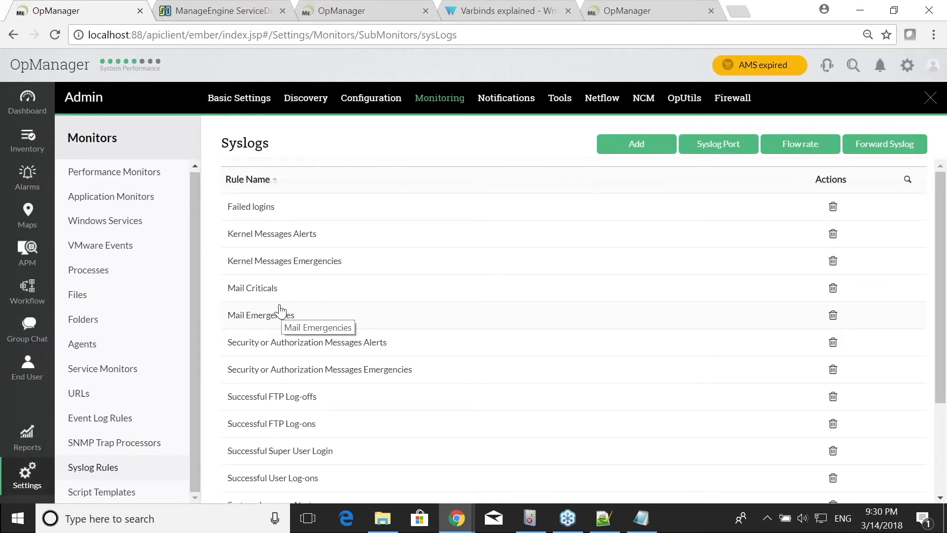
scroll(400, 257, down, 2)
scroll(399, 256, up, 2)
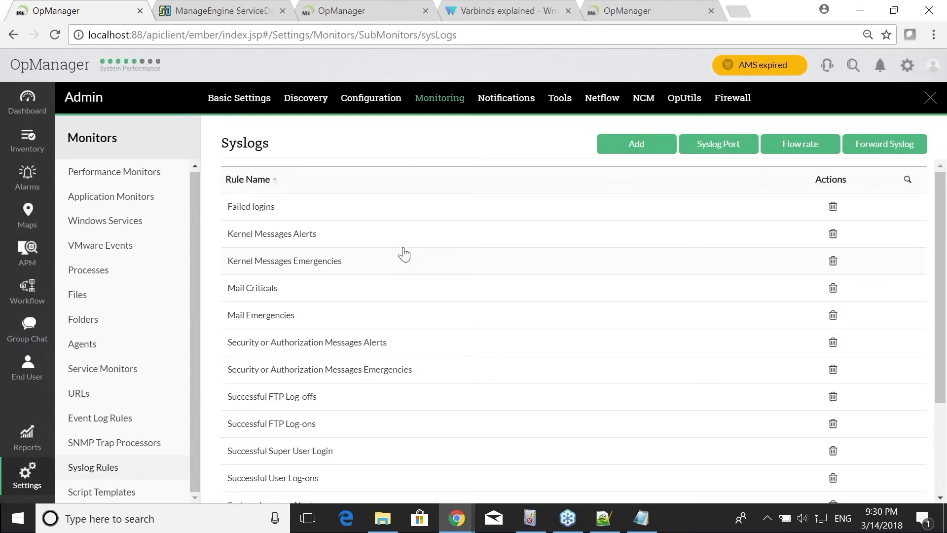
click(415, 217)
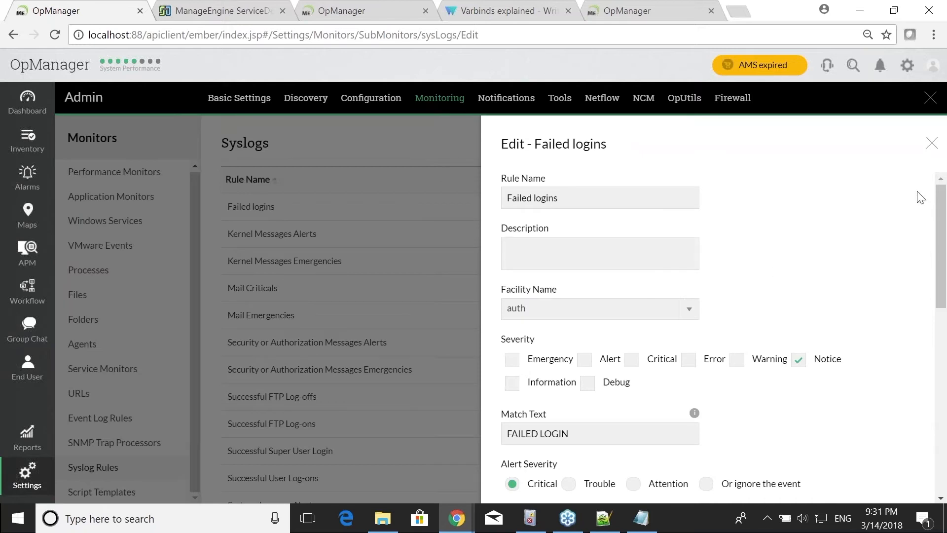
Close Failed logins and open a new syslog rule form, leaving Facility Name at Any.
click(934, 146)
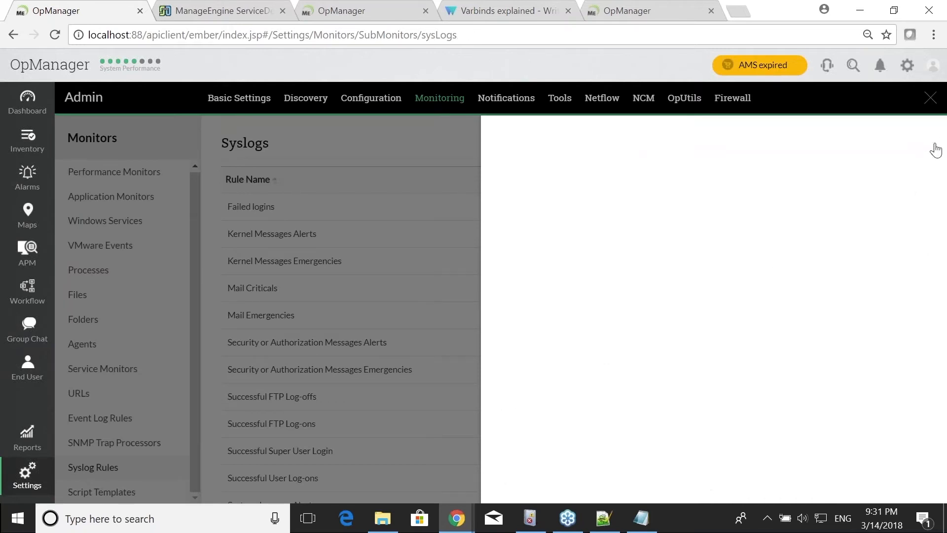
click(606, 146)
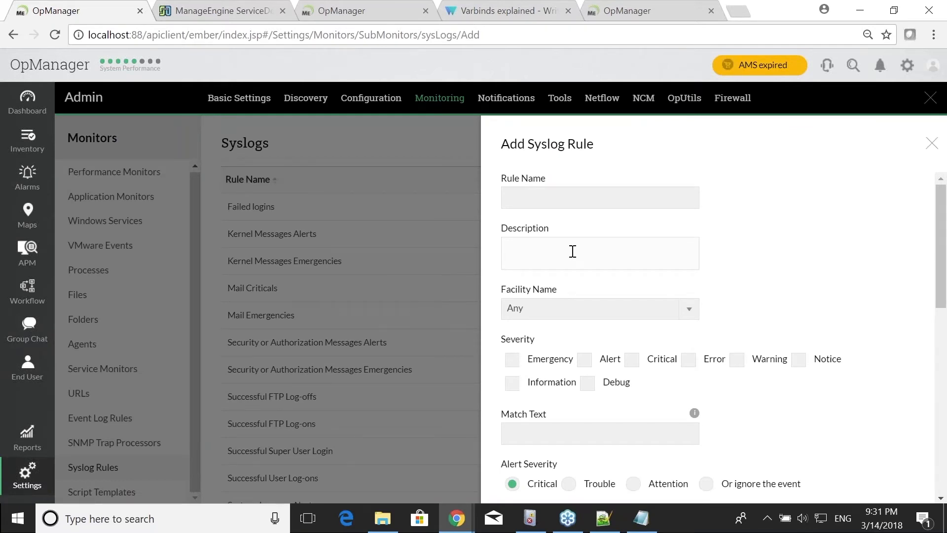
scroll(571, 252, down, 2)
click(592, 242)
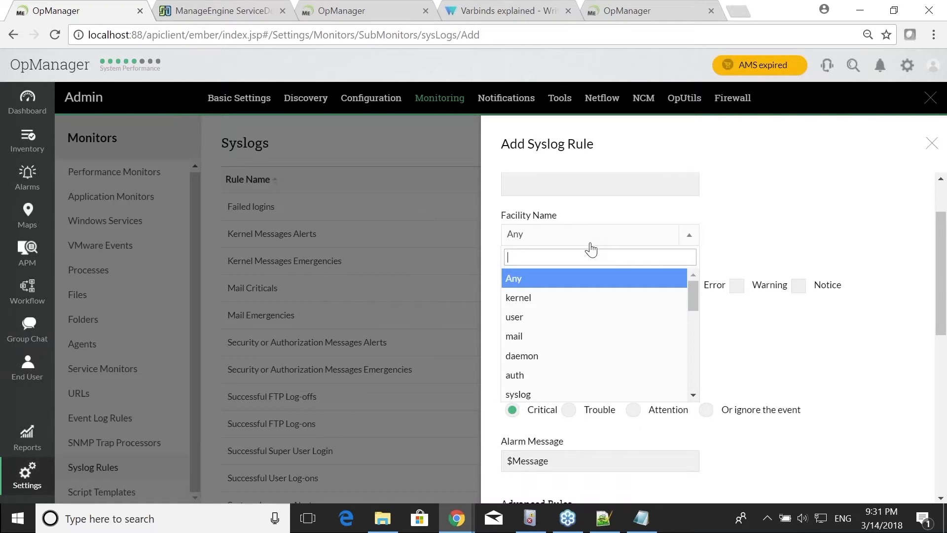
click(746, 242)
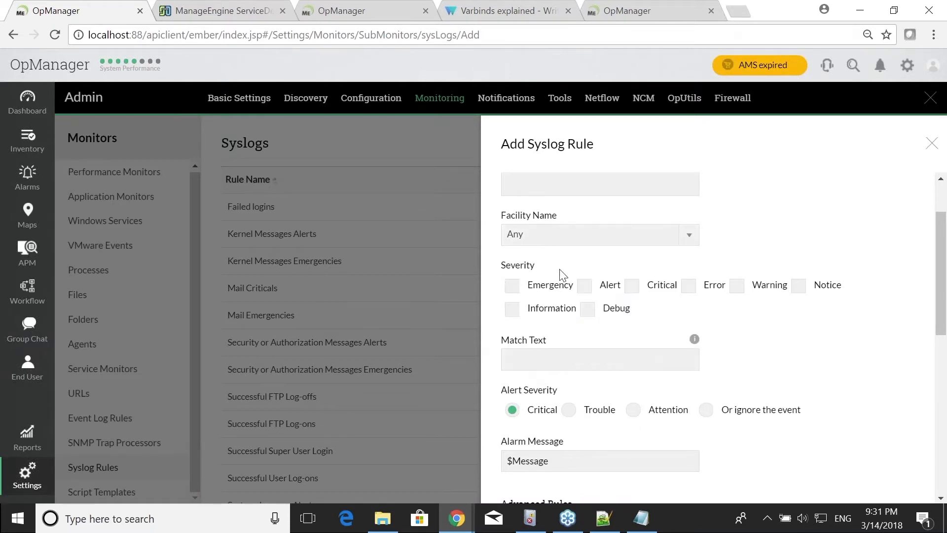
scroll(727, 309, down, 3)
scroll(726, 309, up, 4)
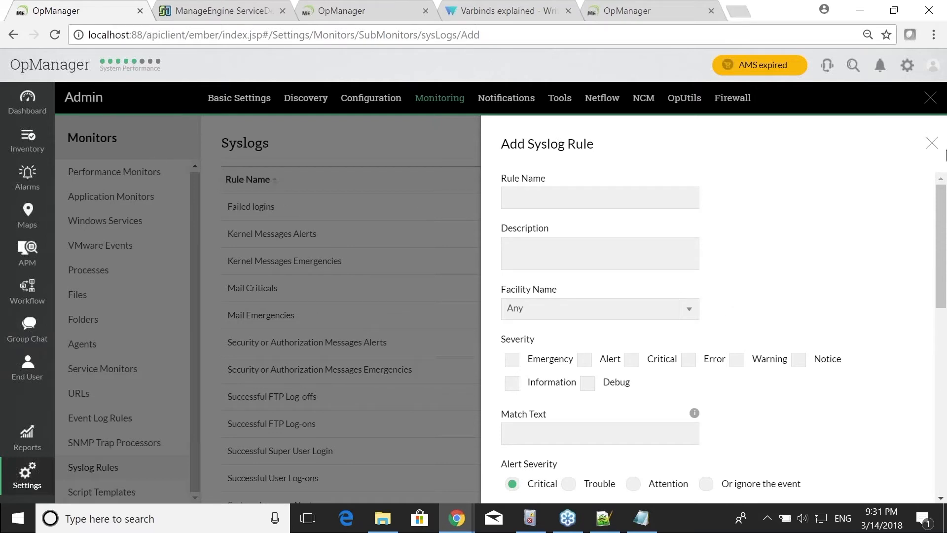
On the second OpManager server, go to Settings > Monitoring > Tools > Syslog Viewer.
click(321, 14)
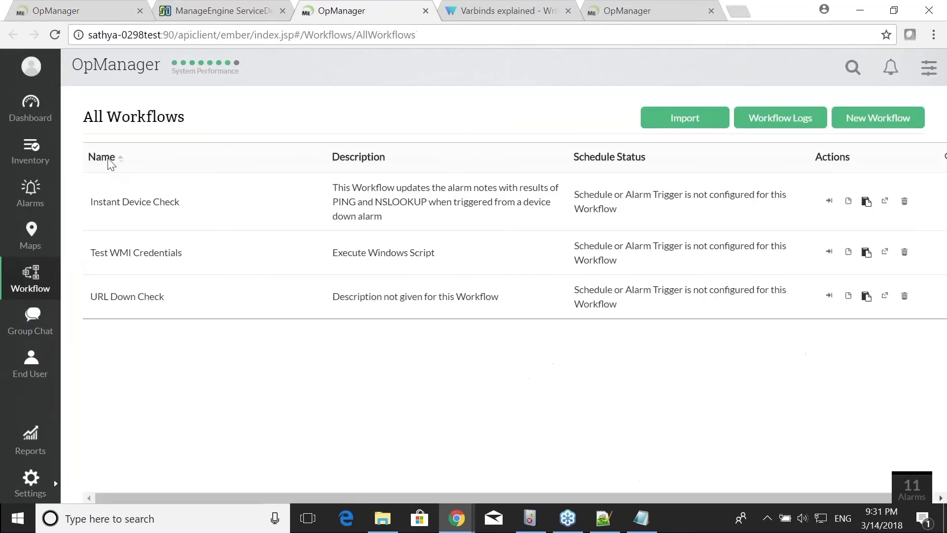
click(31, 481)
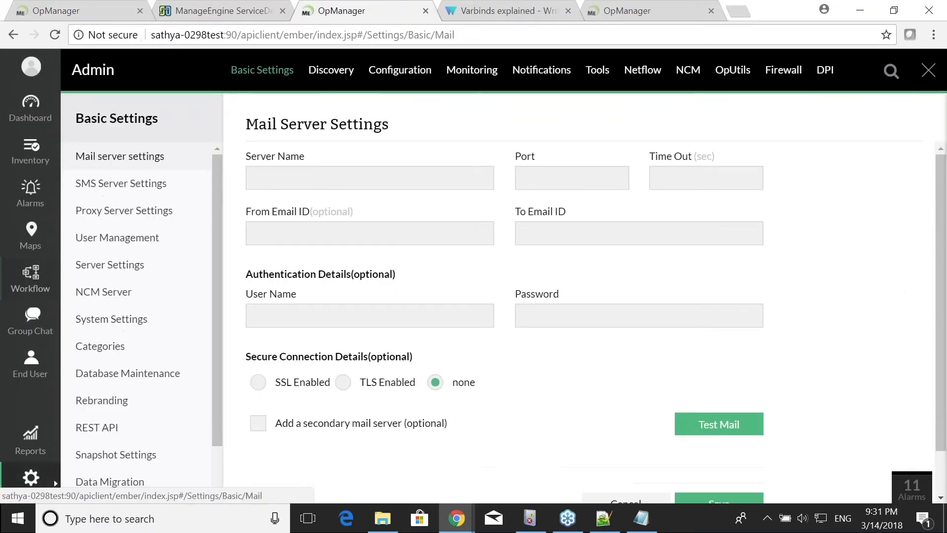
click(454, 78)
scroll(133, 424, down, 1)
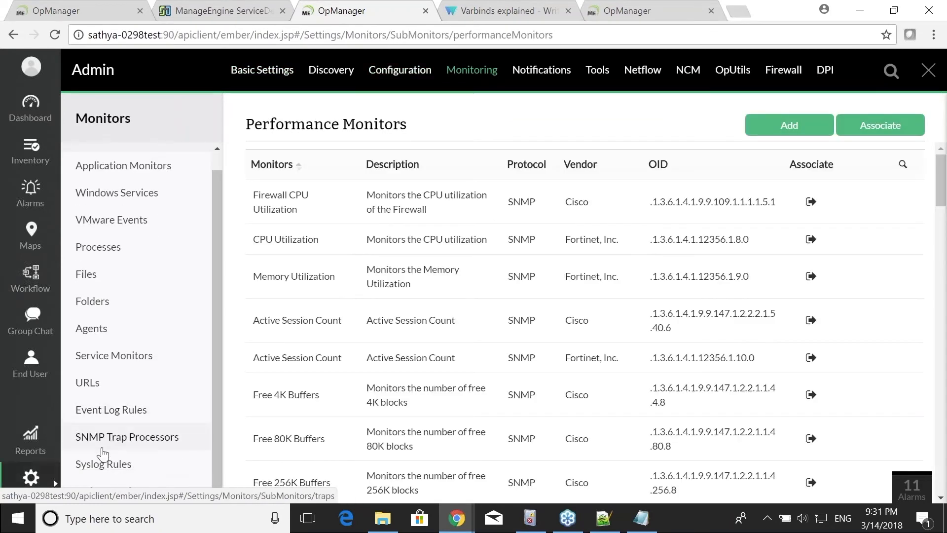
click(596, 76)
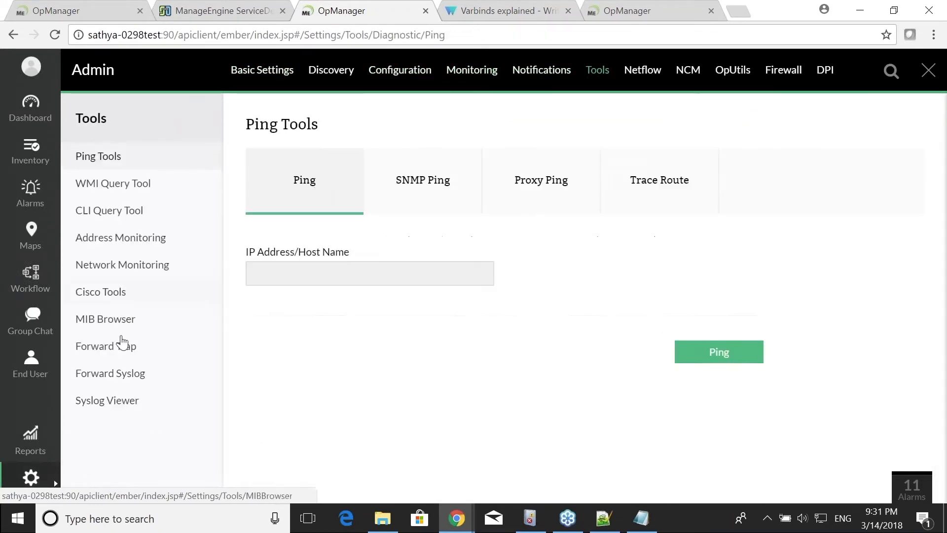
click(113, 405)
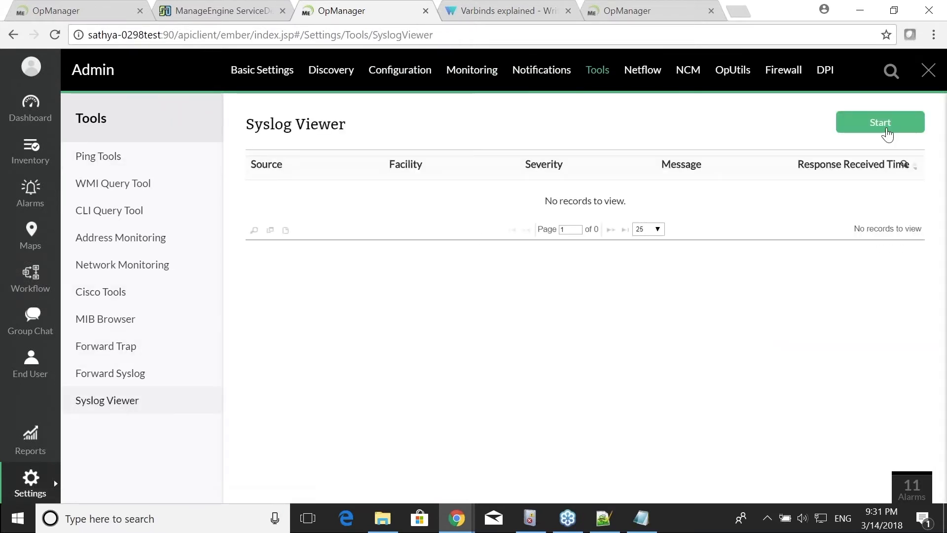
Start the Syslog Viewer and inspect the incoming kernel EMERGENCY syslogs' source IP and facility.
click(880, 124)
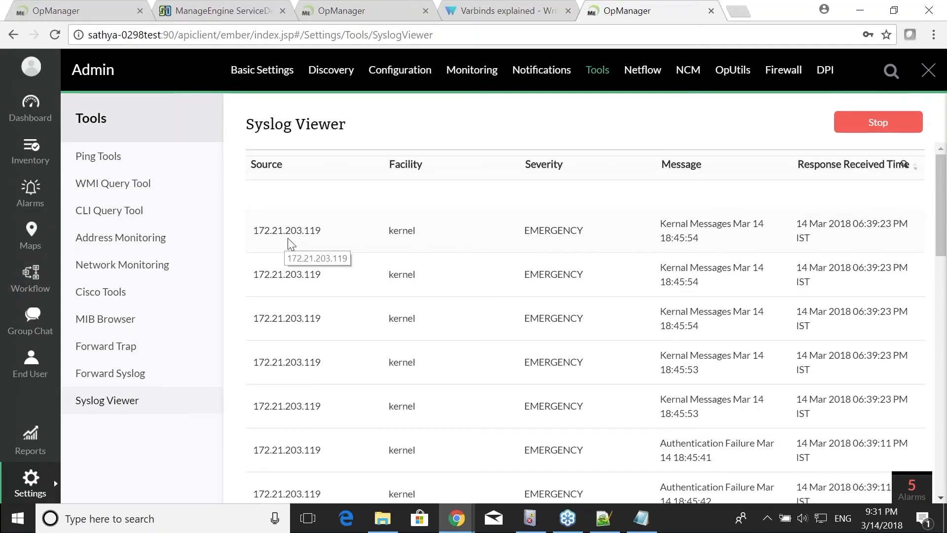
drag(272, 232, 358, 237)
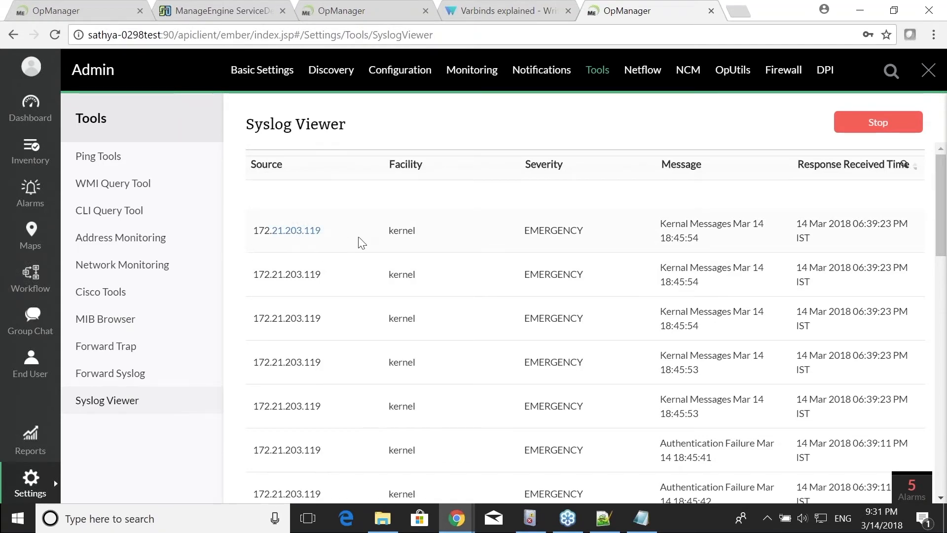
double_click(390, 240)
scroll(582, 290, down, 3)
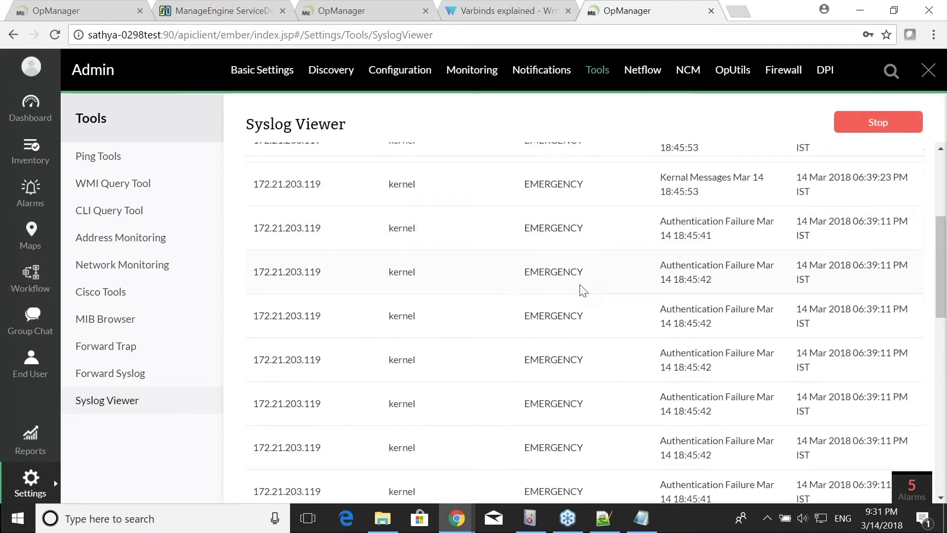
scroll(578, 292, up, 3)
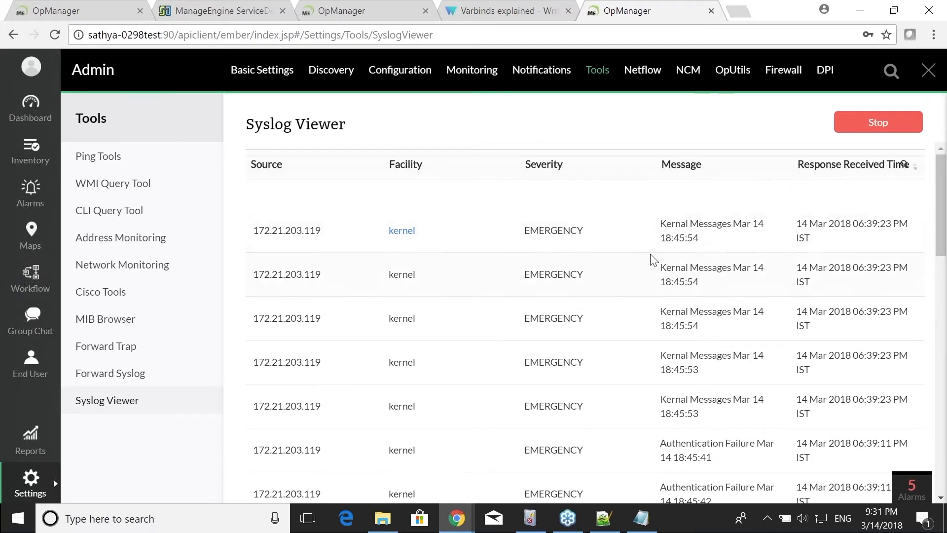
scroll(726, 275, down, 10)
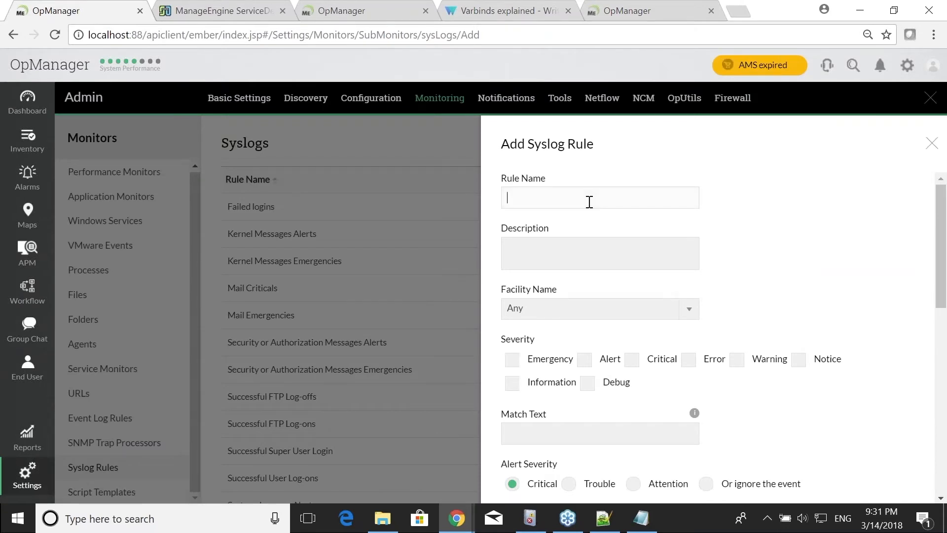
Discard the Add Syslog Rule form and advance the slideshow to 'Creating a syslog rule – Syslog receiver'.
scroll(570, 313, down, 3)
scroll(600, 307, down, 6)
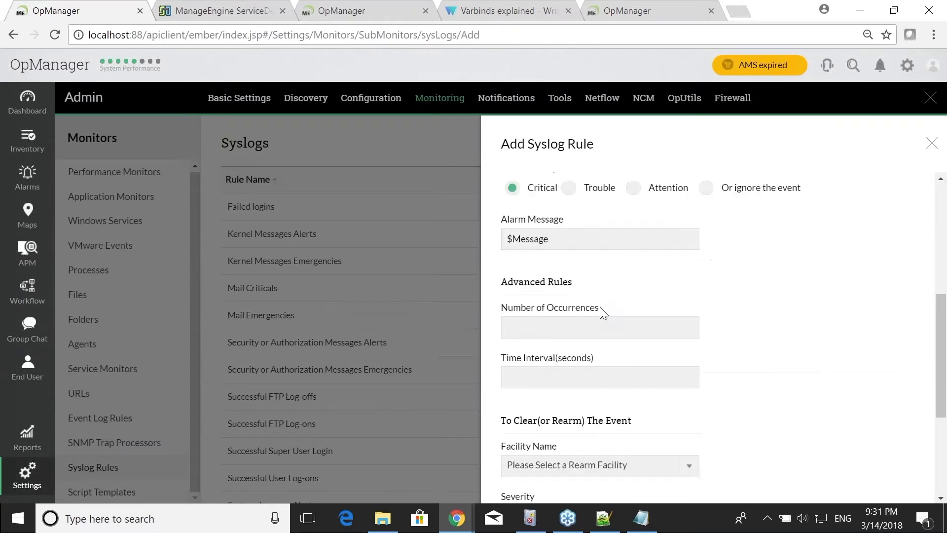
scroll(601, 312, up, 9)
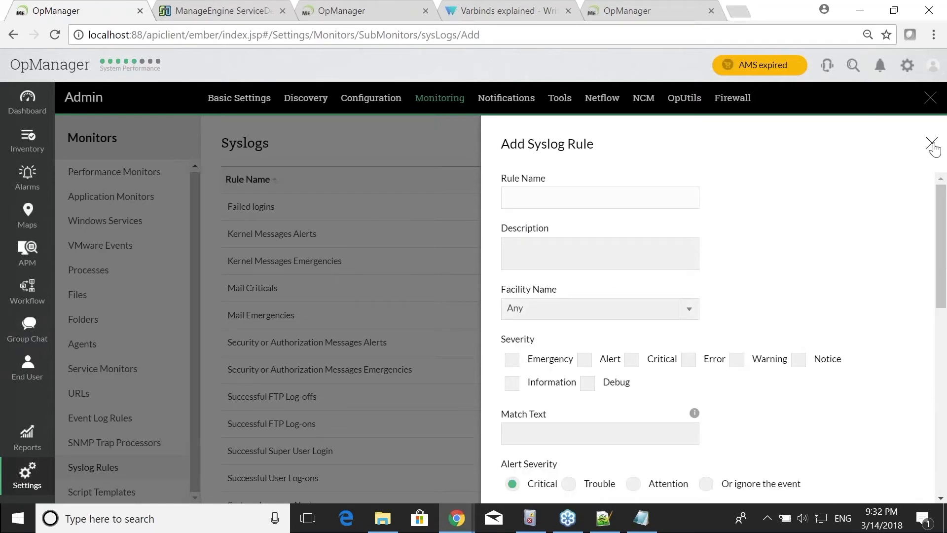
click(932, 144)
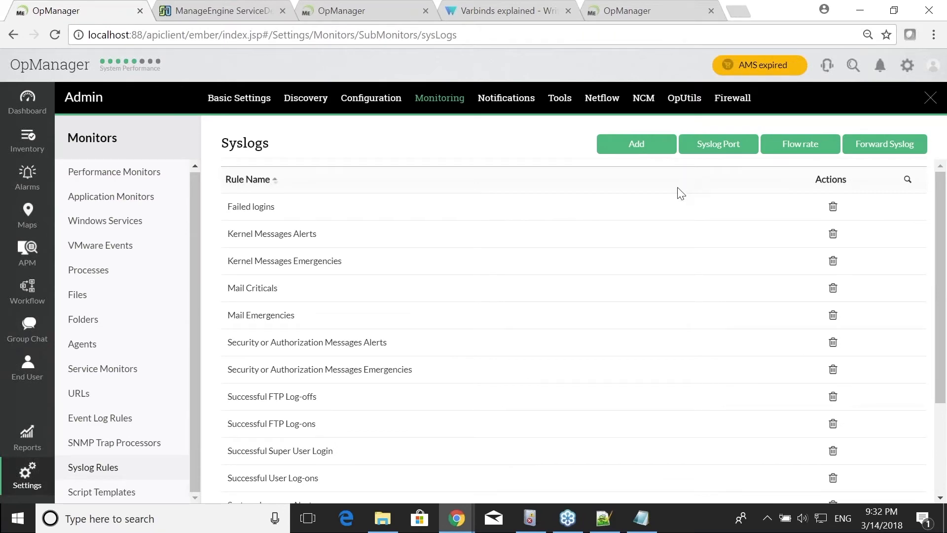
key(alt+Tab)
key(Right)
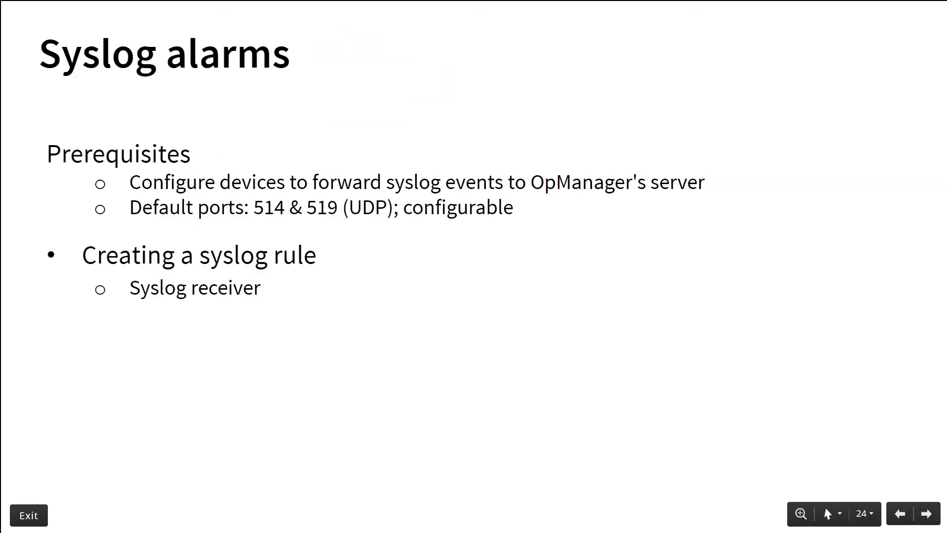
Reveal the filtering, flow rate and forwarding syslog bullets, then the Notification cycle's Profile type step.
key(Right)
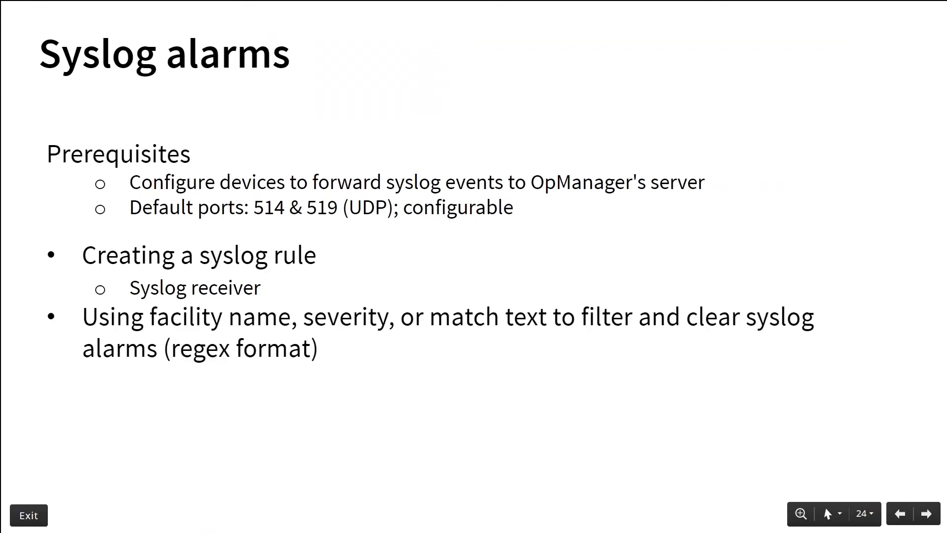
key(Right)
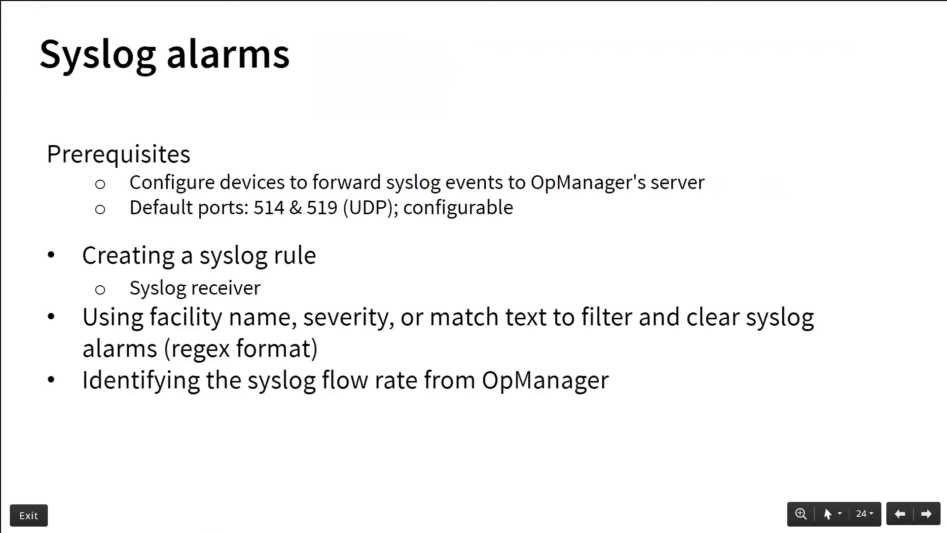
key(Right)
key(Right)
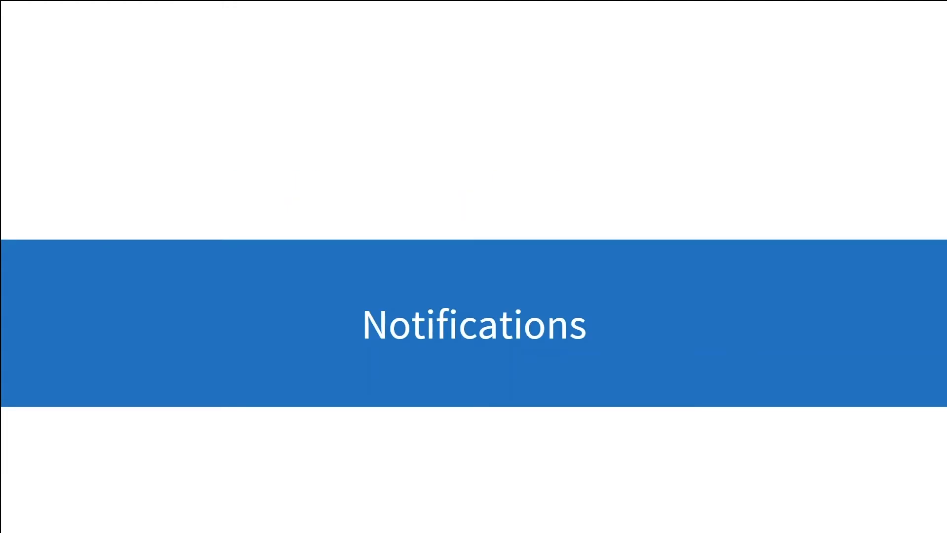
key(Right)
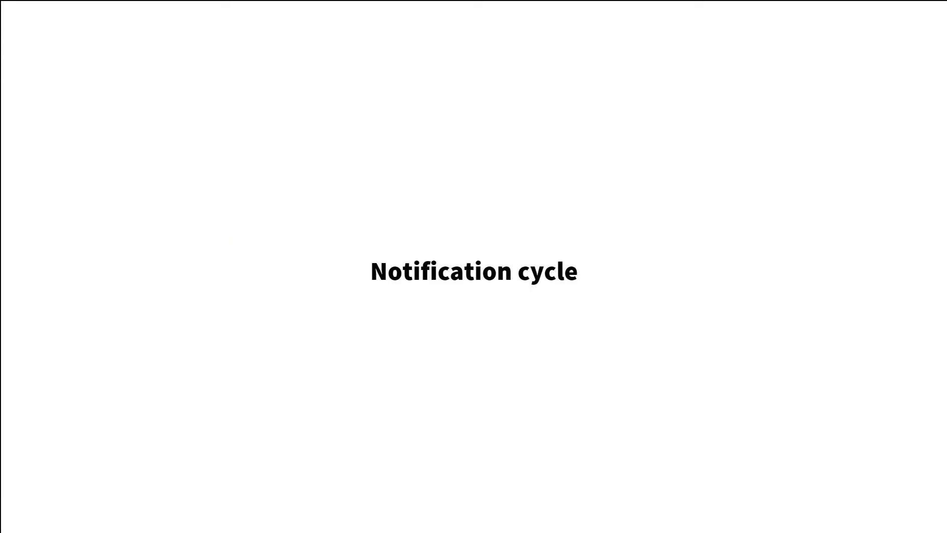
key(Right)
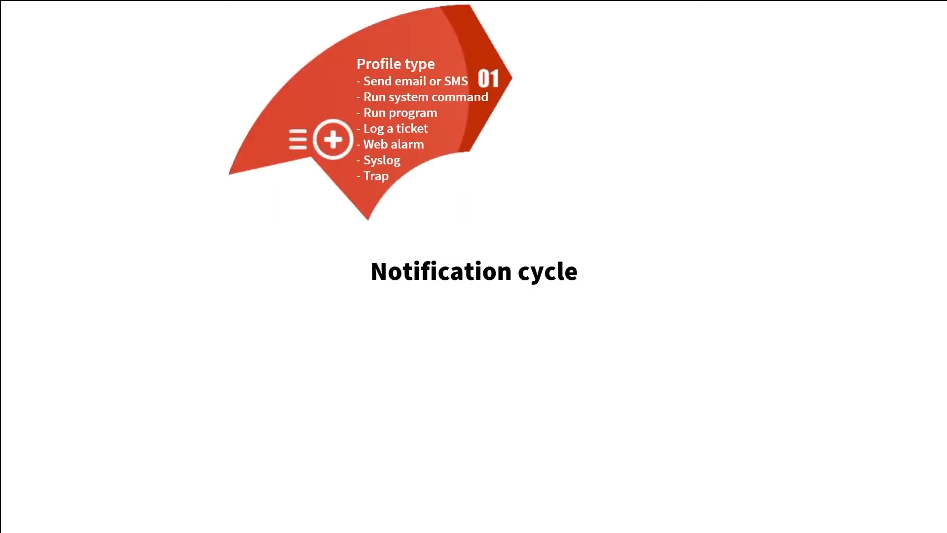
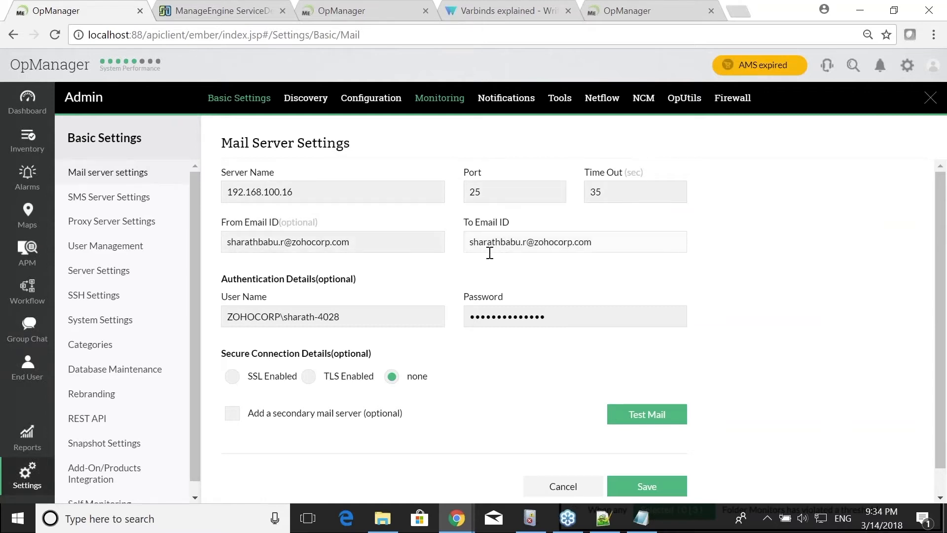
Tick, then untick 'Add a secondary mail server', and go to the Notifications profile list.
scroll(521, 283, down, 1)
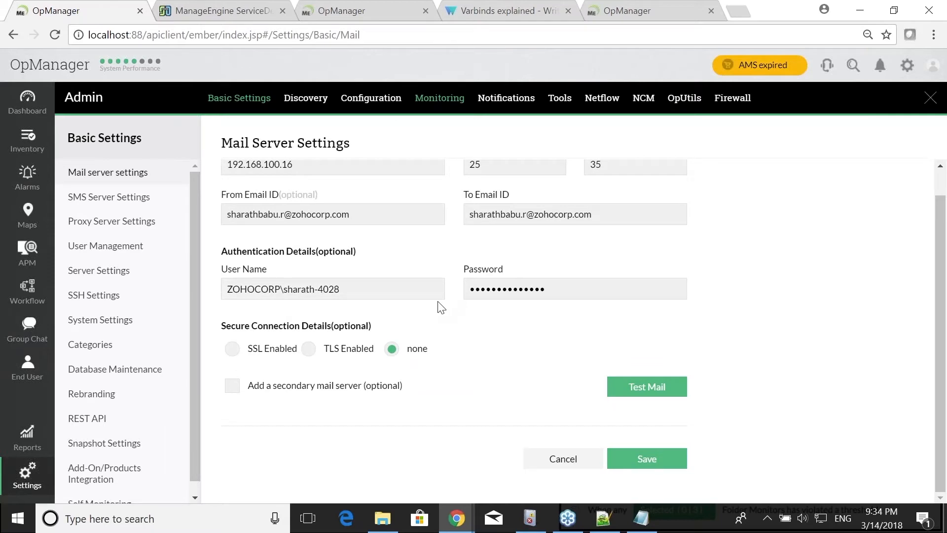
click(233, 385)
scroll(233, 386, down, 5)
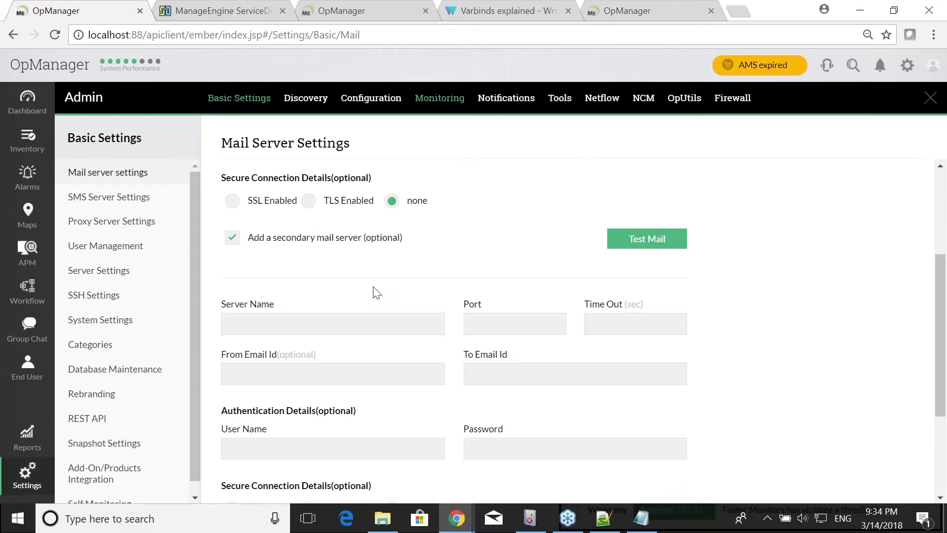
scroll(346, 286, down, 1)
scroll(238, 260, up, 1)
click(233, 238)
scroll(466, 316, up, 1)
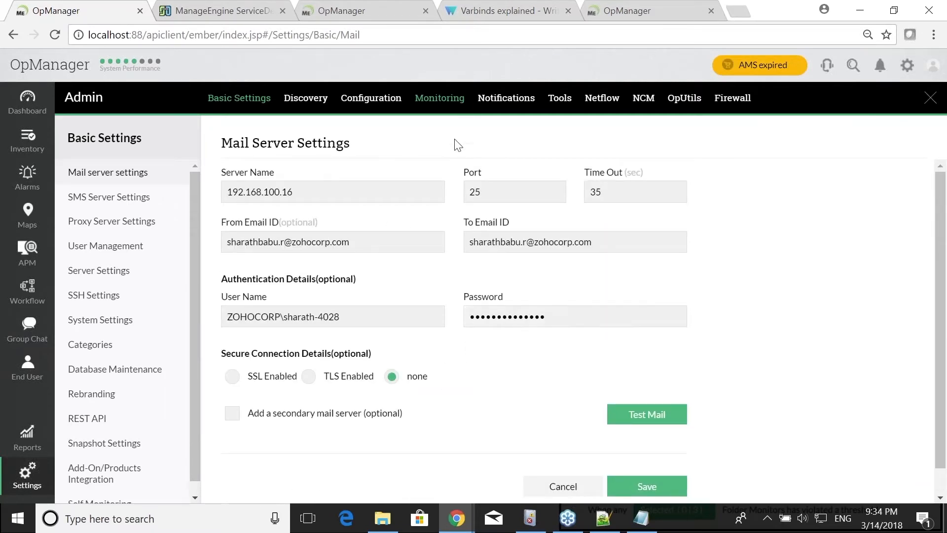
click(512, 102)
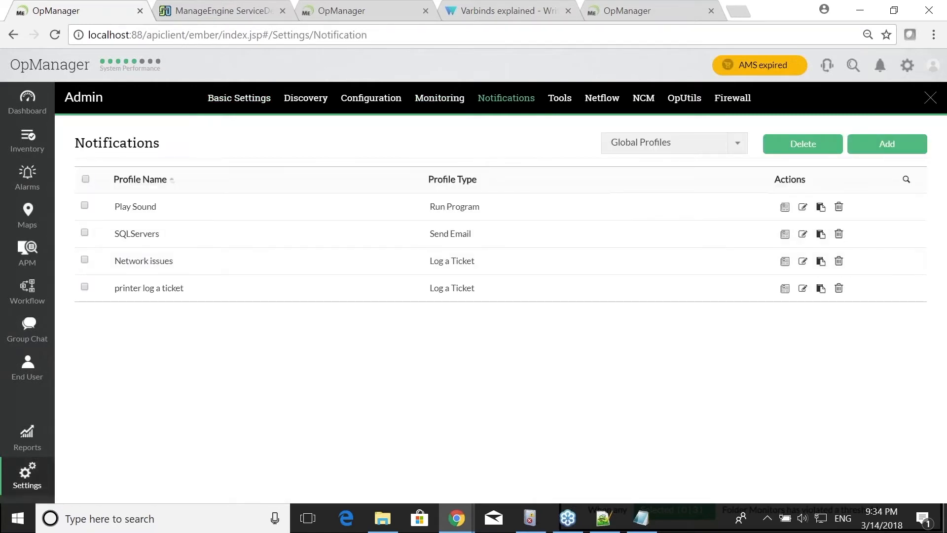
Start a new Email notification profile with 'ID of the Alarm' added to the subject.
click(878, 148)
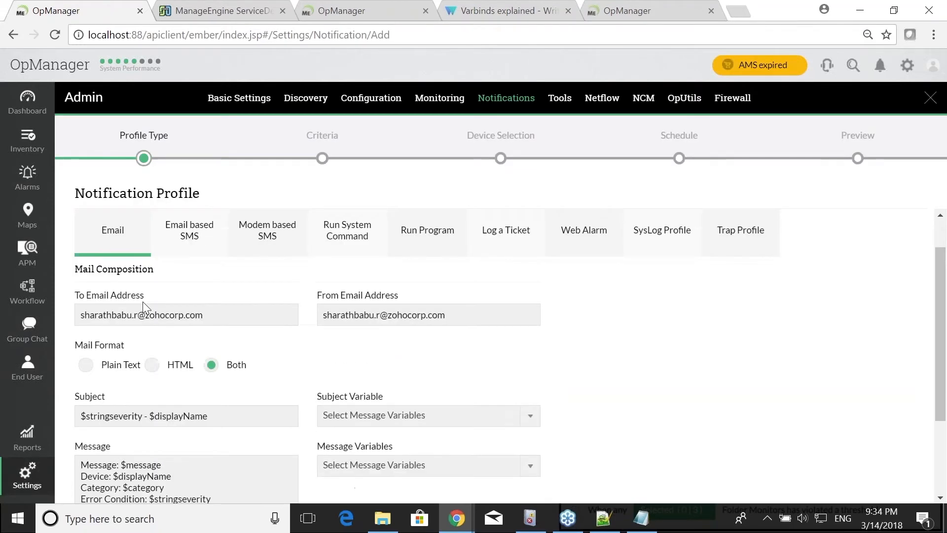
scroll(113, 279, down, 2)
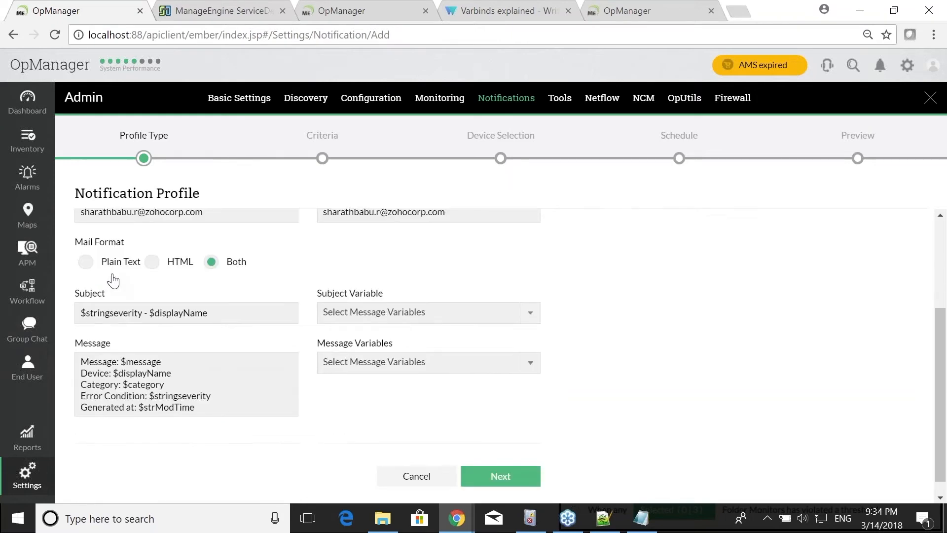
scroll(228, 310, up, 1)
scroll(362, 377, down, 2)
click(381, 315)
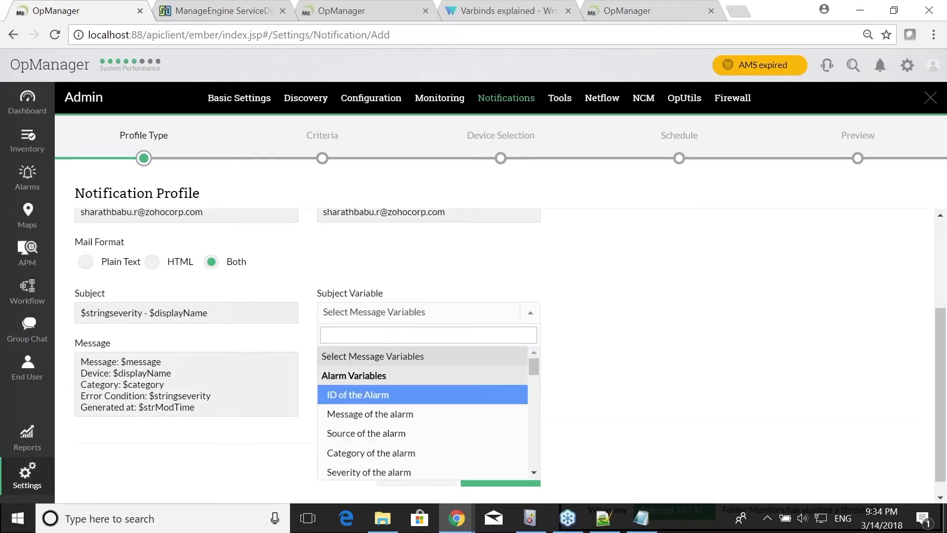
click(384, 401)
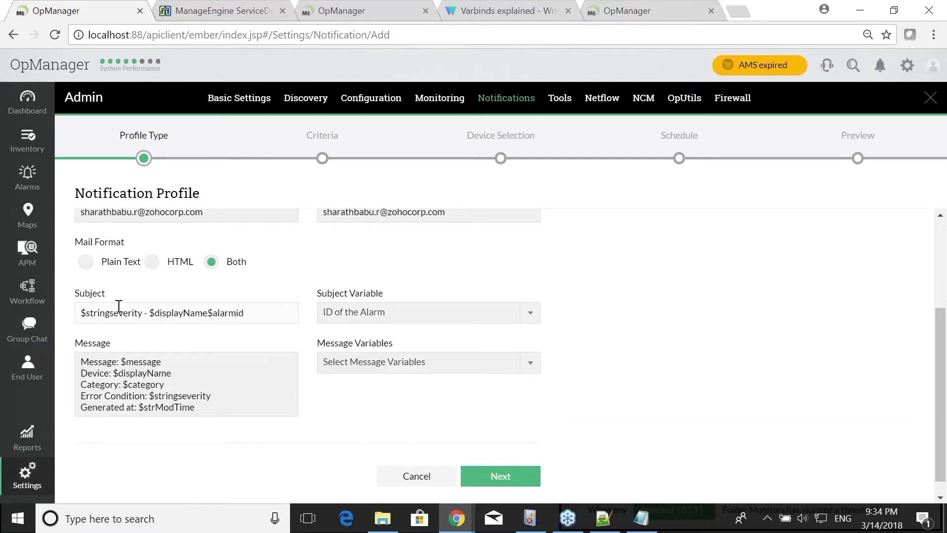
Try inserting alarm severity into the message, dismiss the already-exists warning, and continue to Criteria.
scroll(116, 346, down, 1)
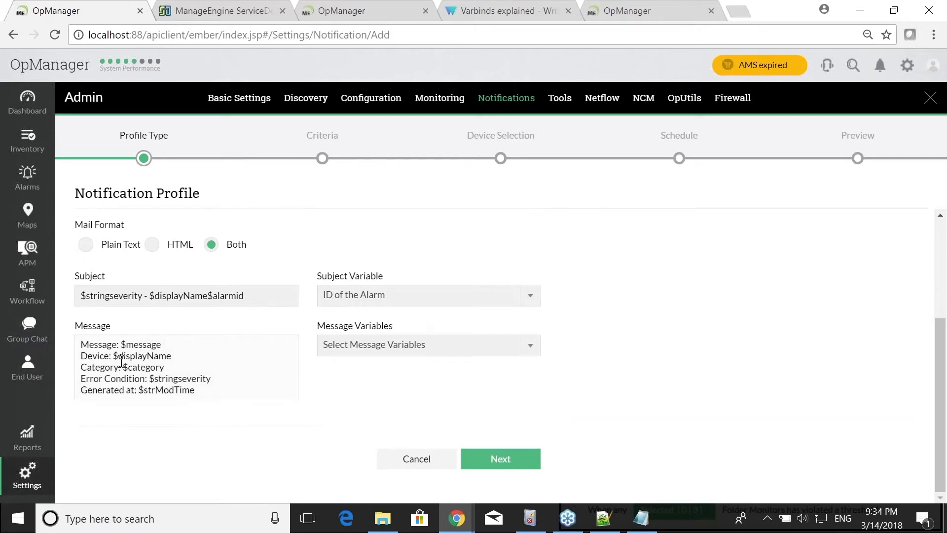
click(223, 384)
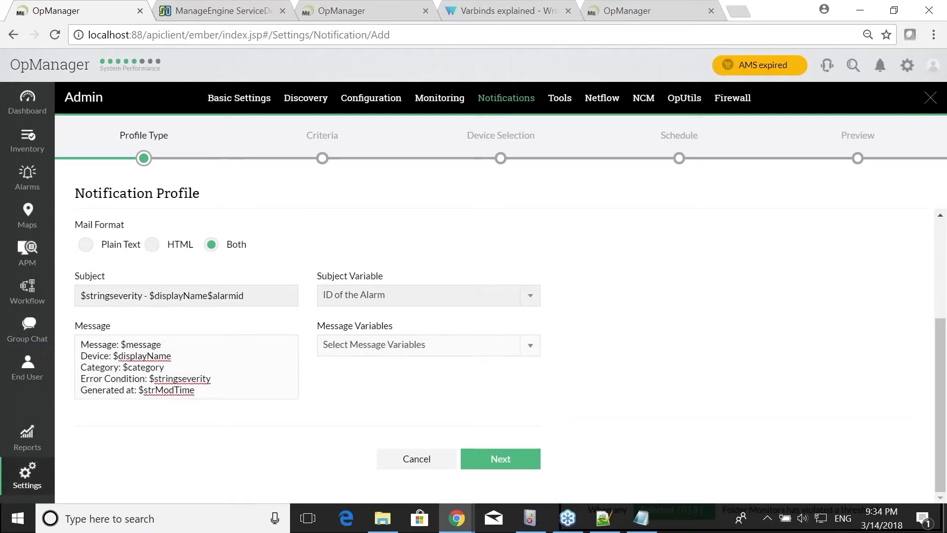
click(428, 345)
click(412, 327)
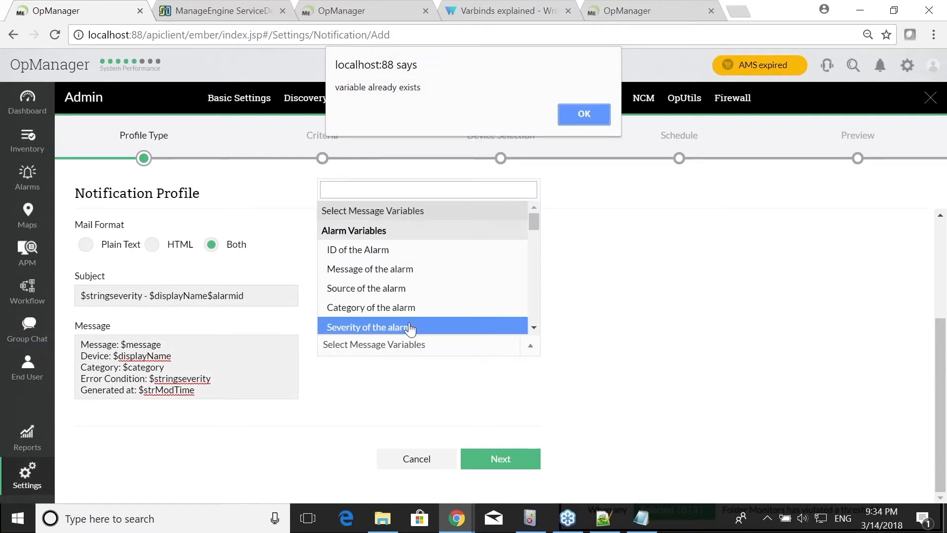
click(578, 117)
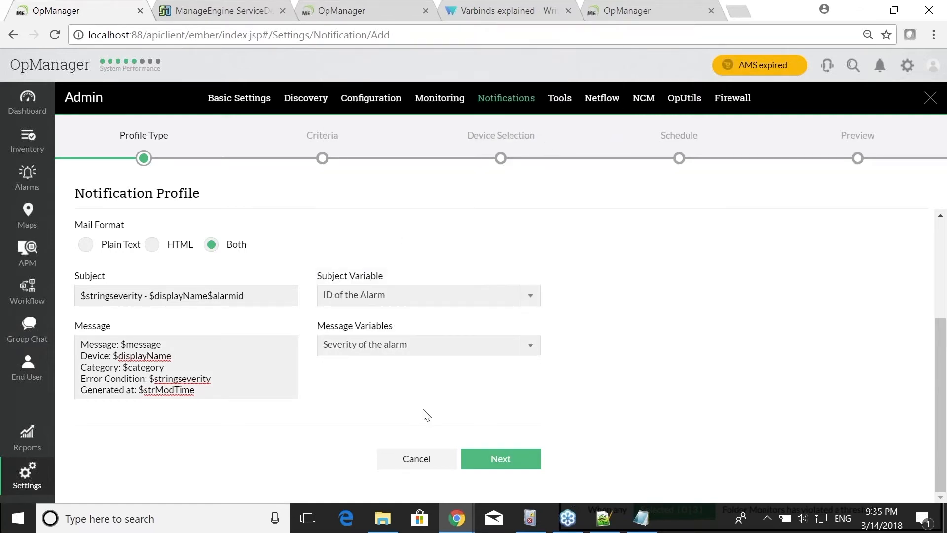
click(476, 446)
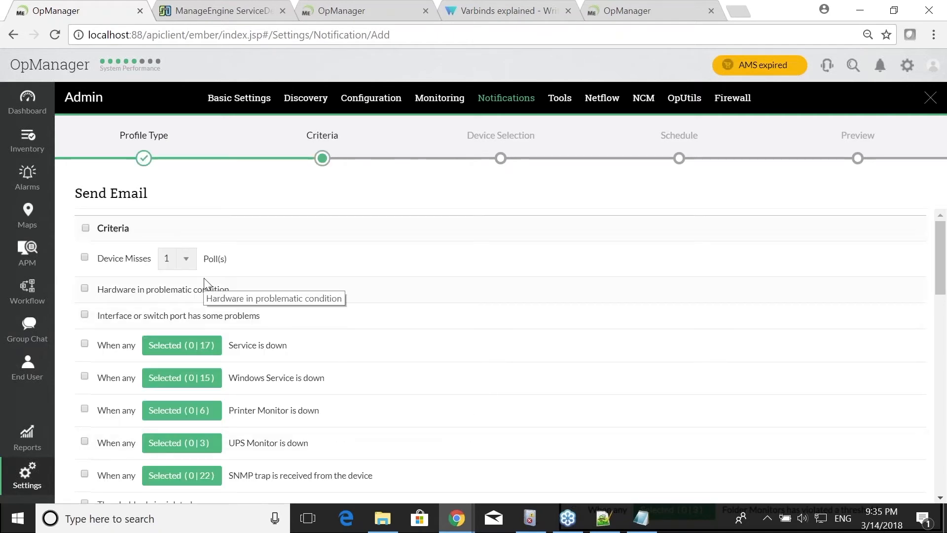
Trigger on Windows service down alarms, keeping Service Down as the only notified severity.
scroll(205, 283, down, 3)
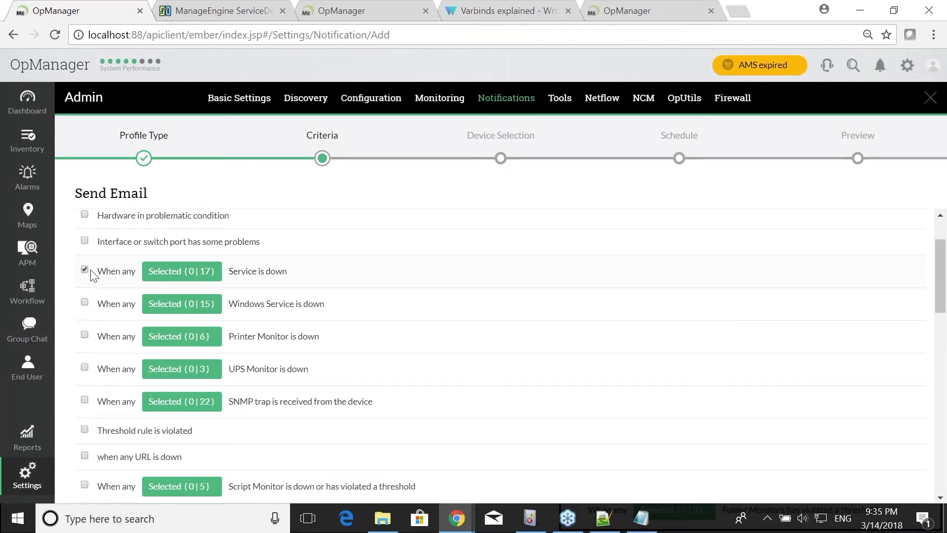
click(84, 303)
scroll(419, 399, down, 10)
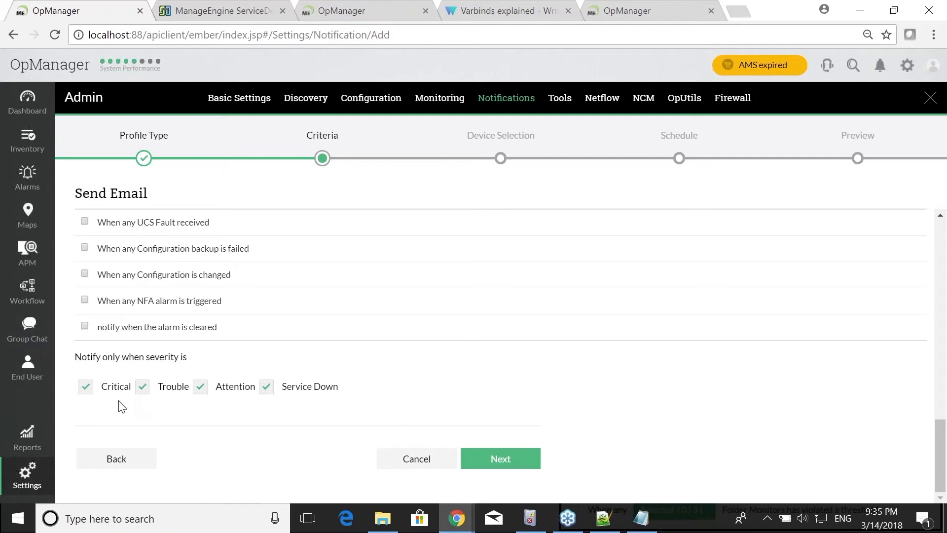
click(142, 389)
click(200, 392)
click(265, 390)
click(88, 392)
click(267, 388)
click(504, 460)
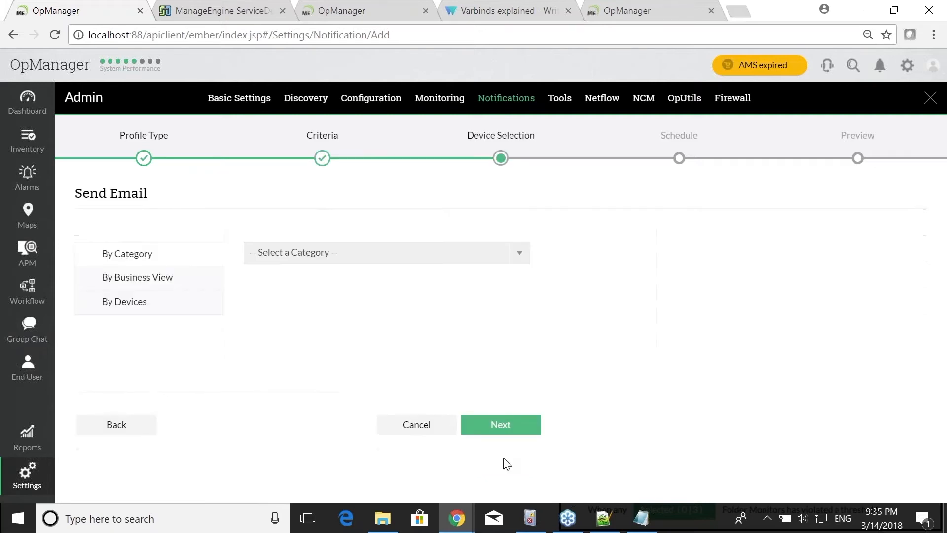
Apply the profile to the Server device category.
click(332, 260)
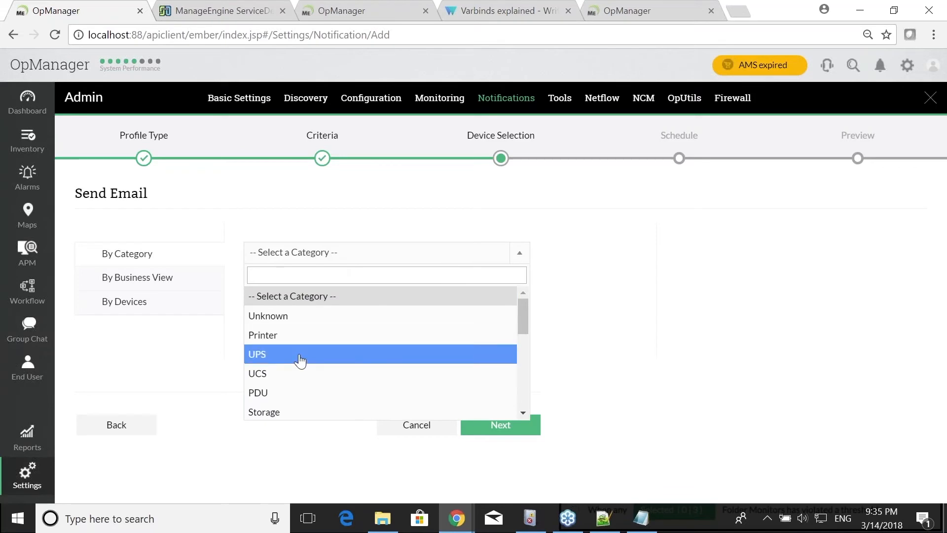
text(ser)
click(310, 298)
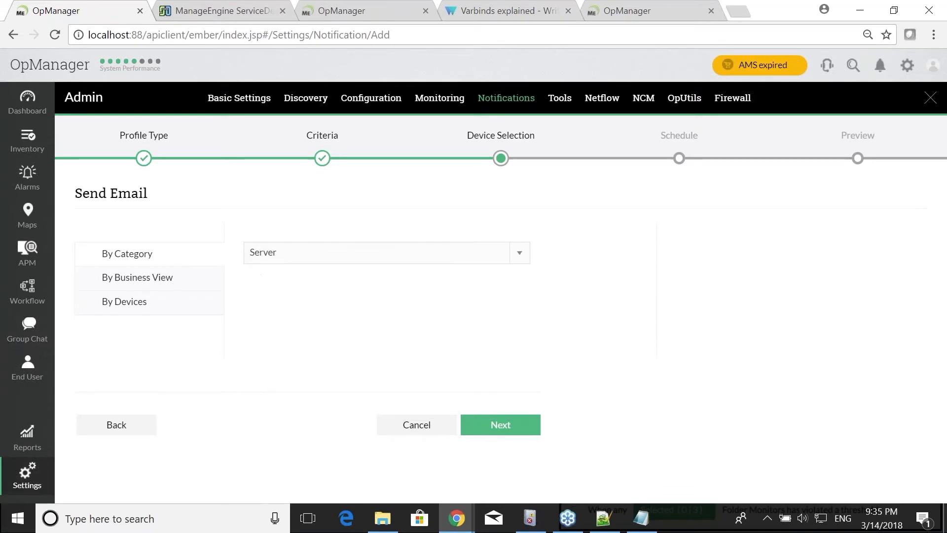
click(500, 427)
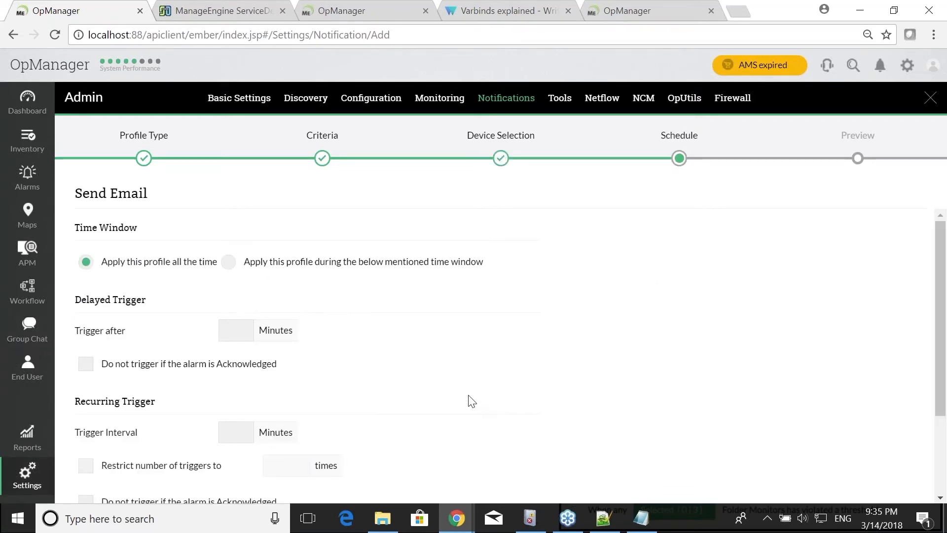
Set the notification to trigger after 5 minutes.
scroll(469, 397, down, 2)
scroll(262, 330, up, 2)
scroll(374, 349, down, 3)
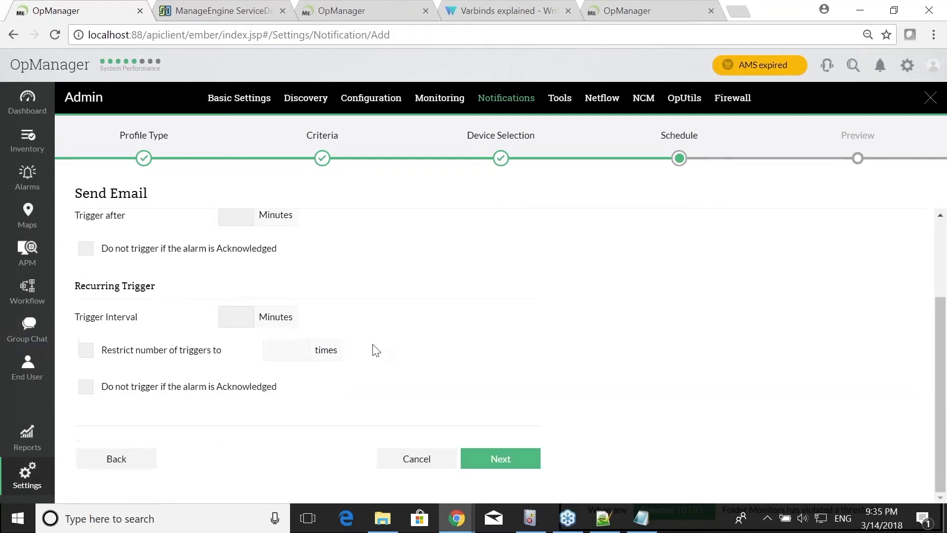
scroll(373, 351, up, 2)
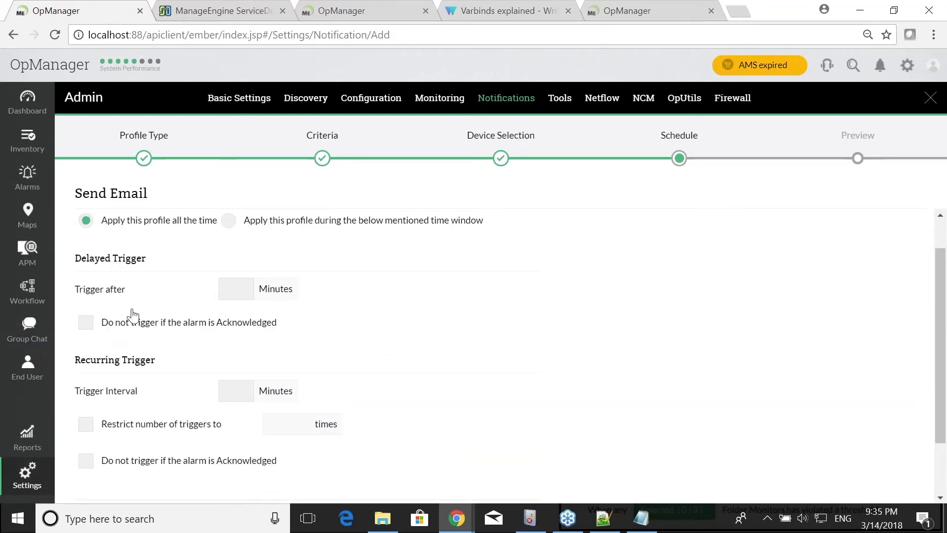
click(244, 292)
text(5)
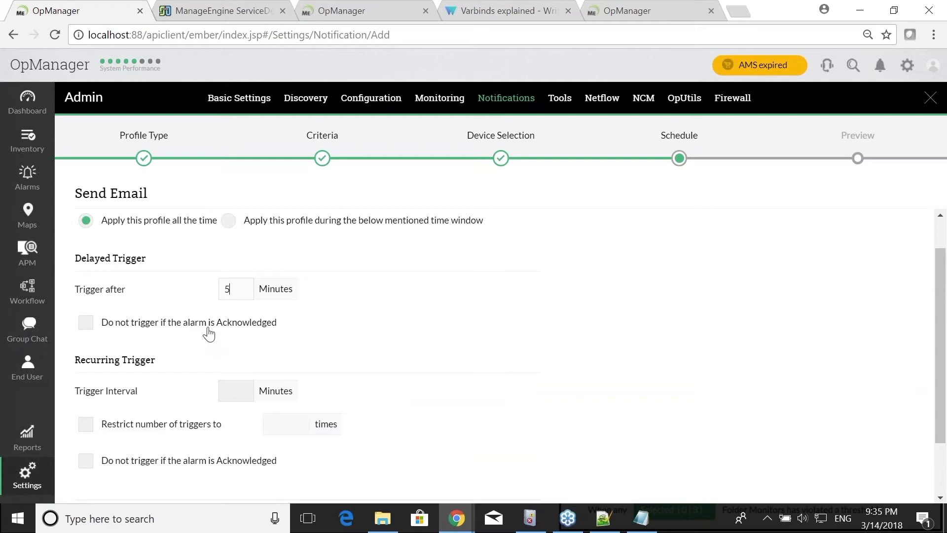
scroll(160, 341, down, 2)
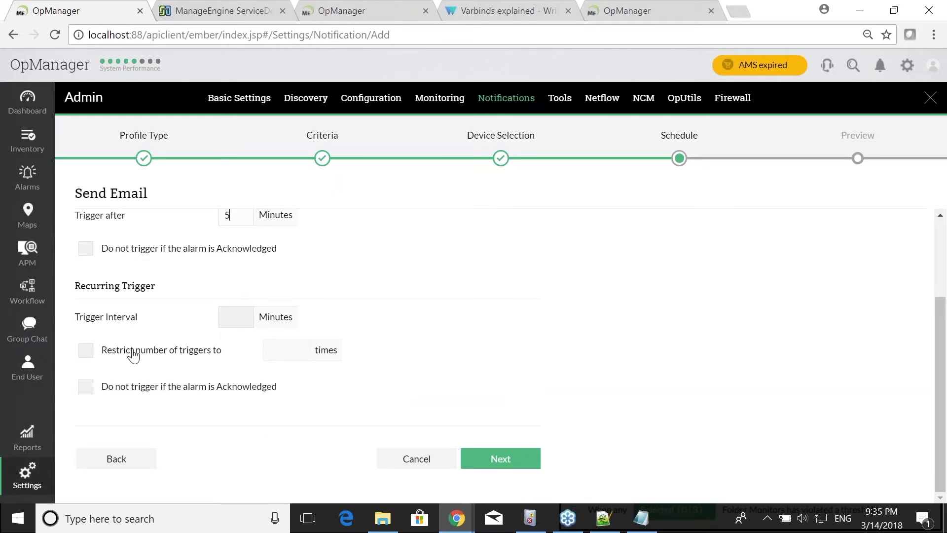
Name the profile Email_server on the Preview step and save it.
click(506, 458)
scroll(499, 387, up, 2)
scroll(499, 387, down, 2)
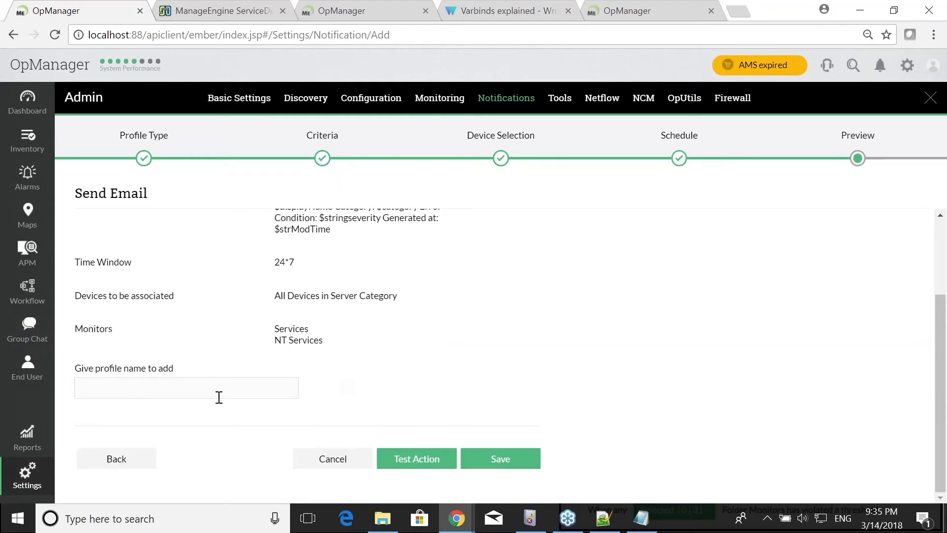
scroll(219, 398, up, 2)
scroll(220, 397, down, 2)
text(mail)
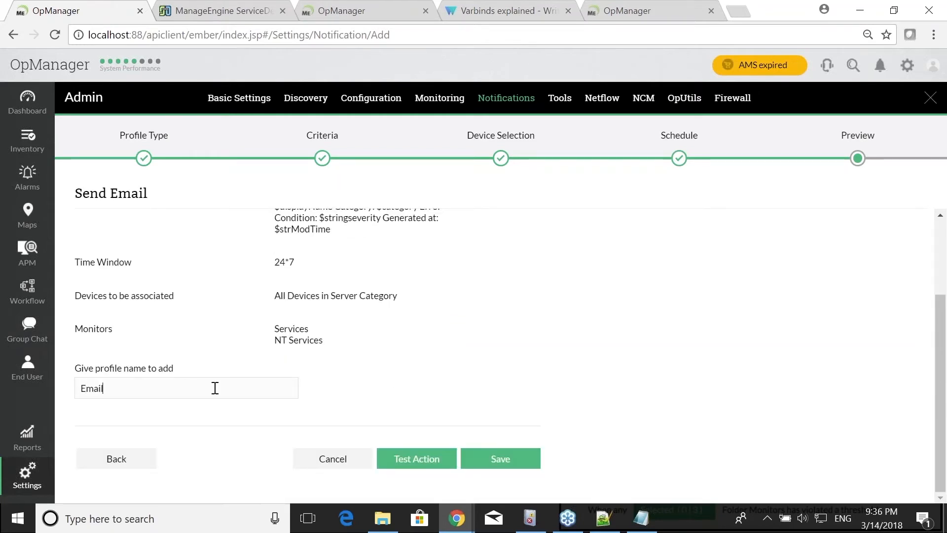
text(_server)
click(500, 464)
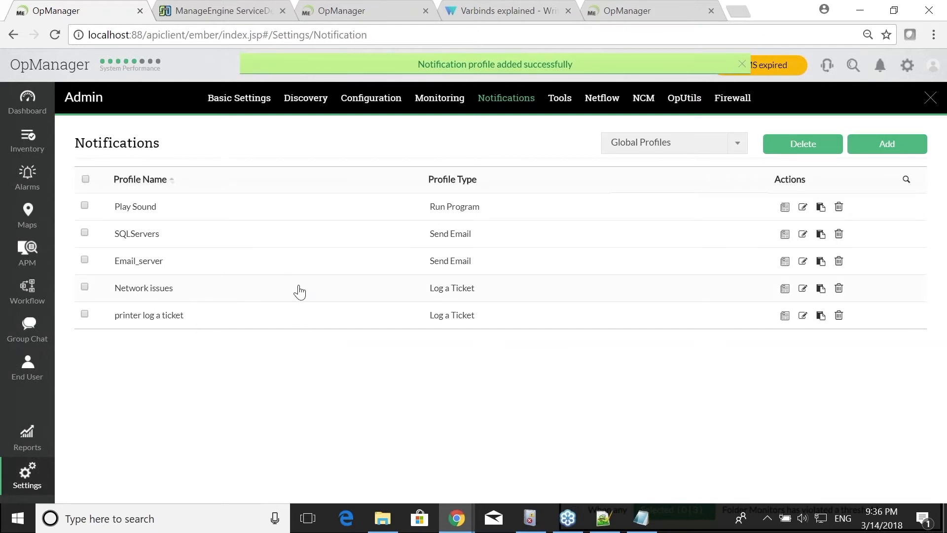
Advance the slideshow to the Log a ticket slide, then return to OpManager's Notifications list.
key(alt+Tab)
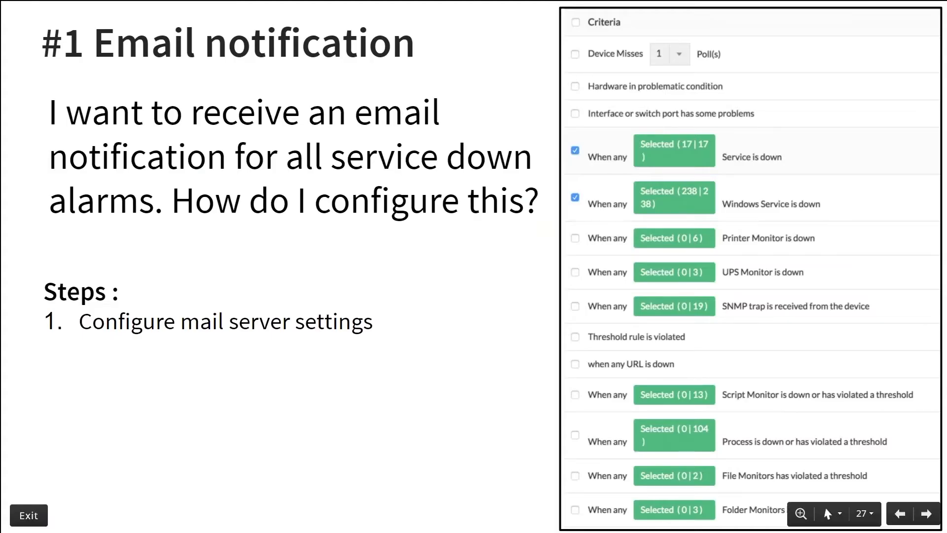
key(Right)
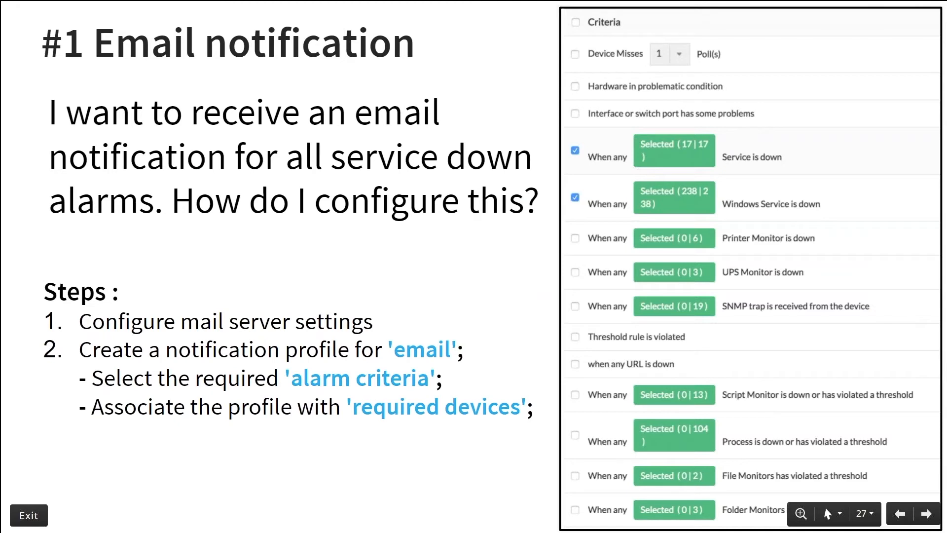
key(Right)
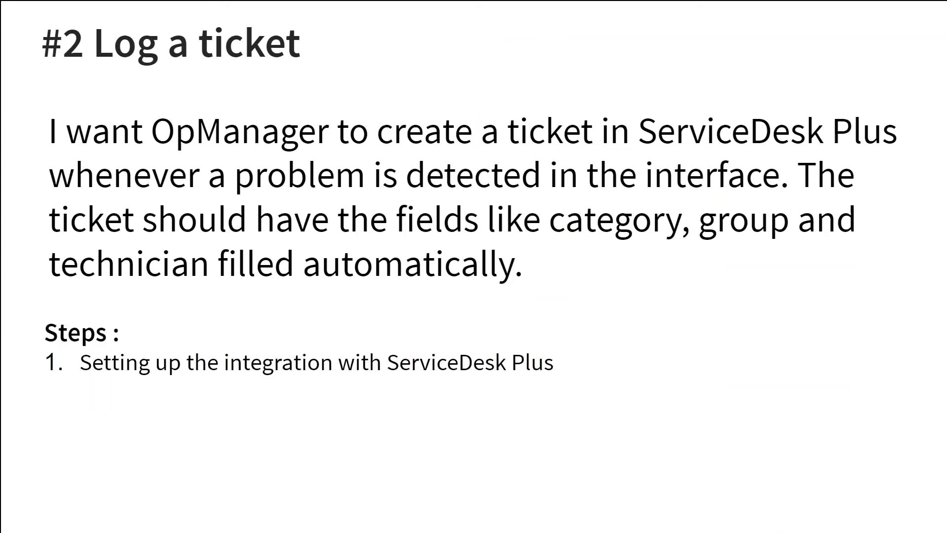
key(alt+Tab)
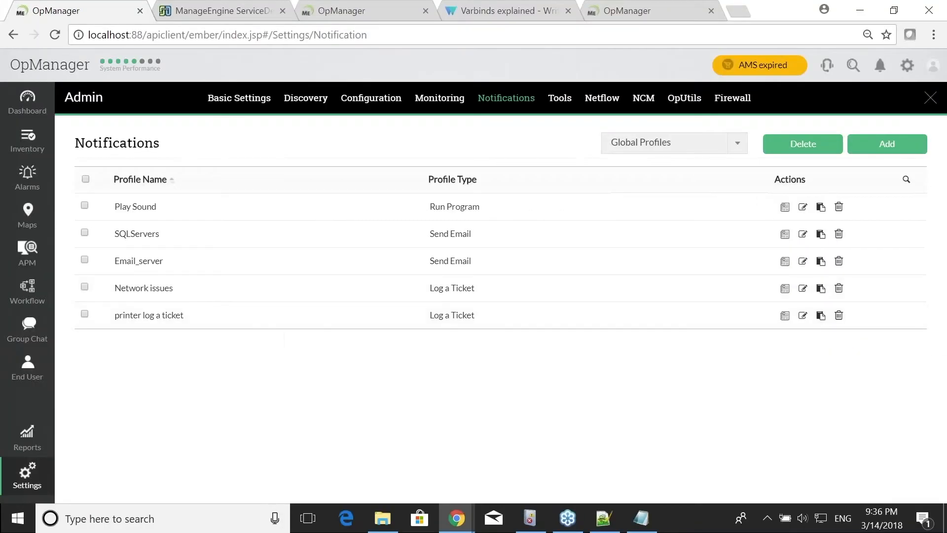
Open the ServiceDesk Plus integration settings and point out server 192.168.141.38, port 9090 and user name.
click(26, 487)
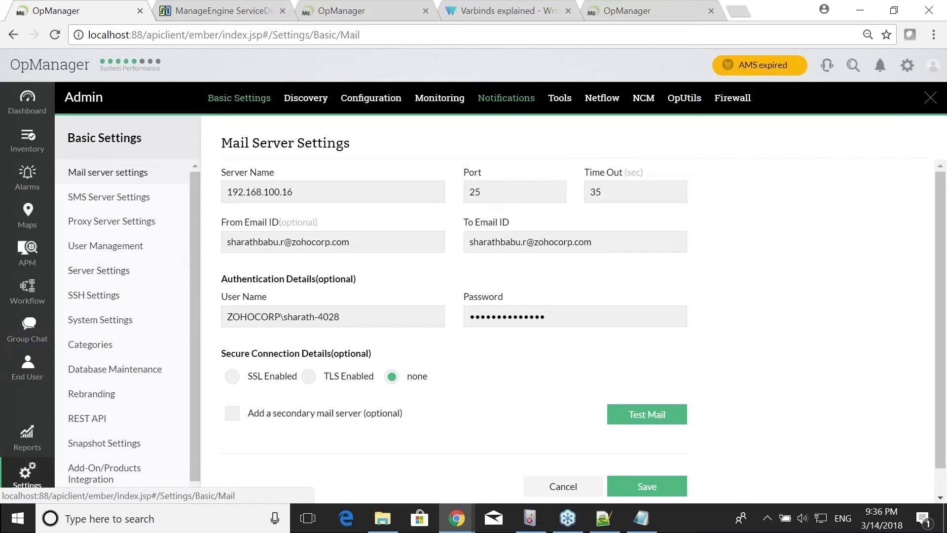
scroll(145, 450, down, 1)
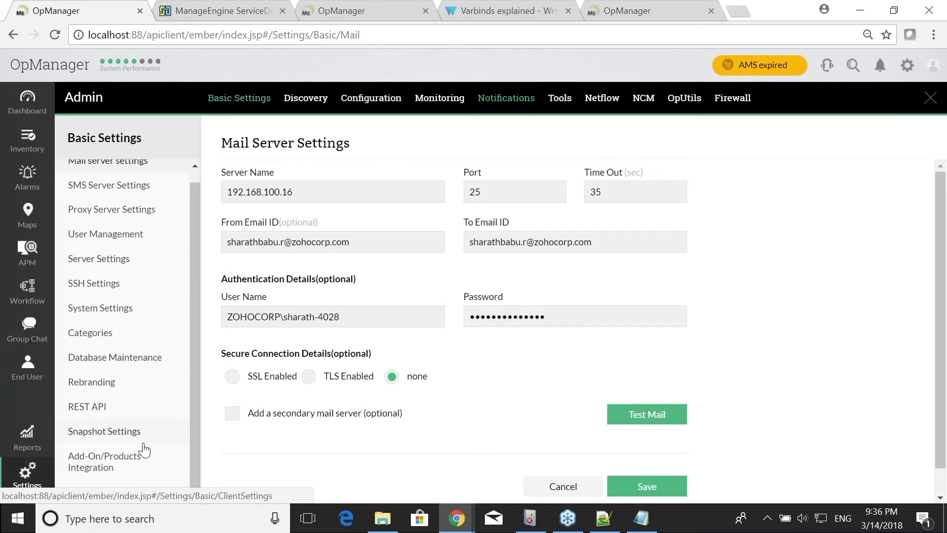
click(122, 466)
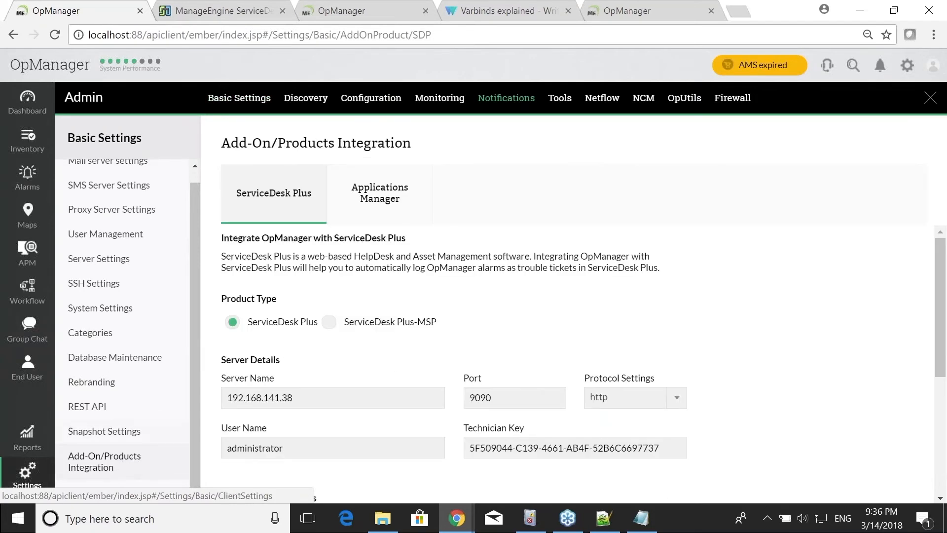
scroll(359, 359, up, 3)
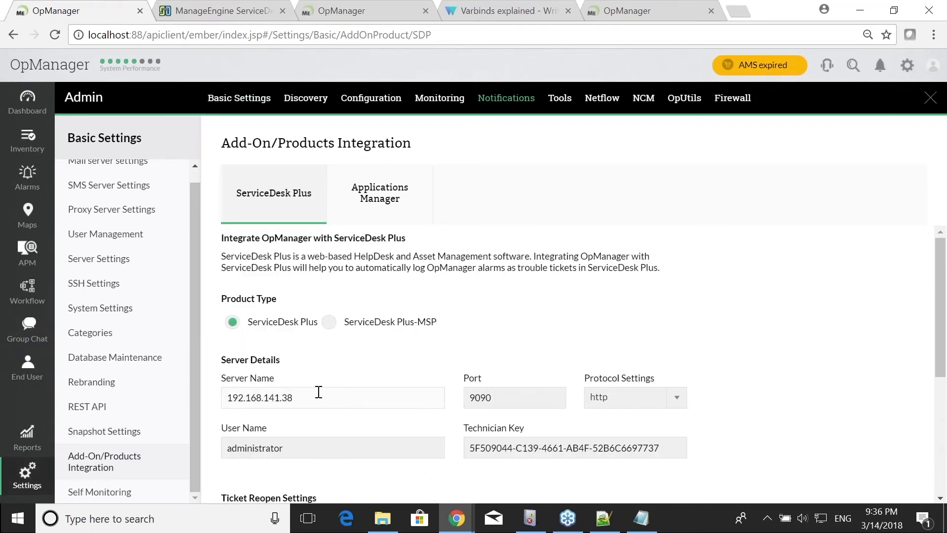
drag(315, 399, 219, 413)
scroll(440, 355, down, 2)
double_click(487, 328)
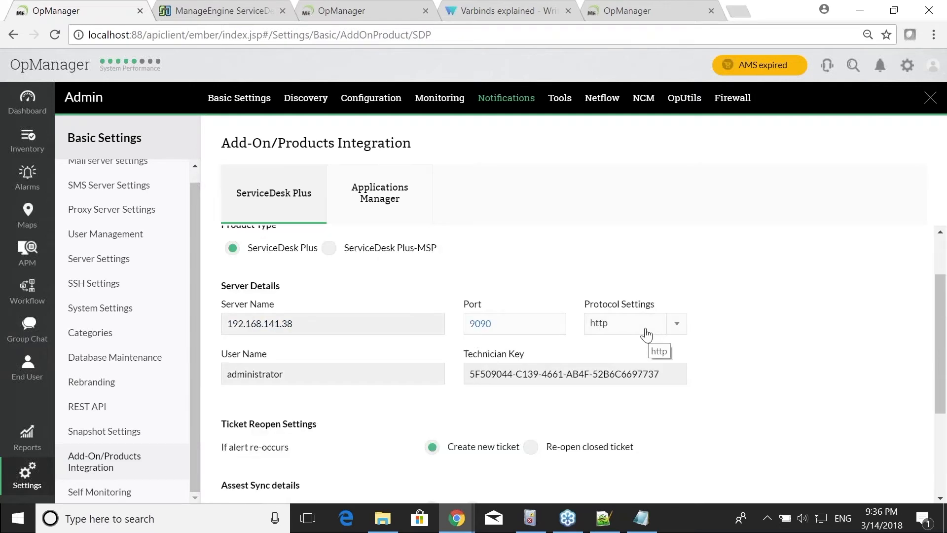
drag(328, 383, 218, 392)
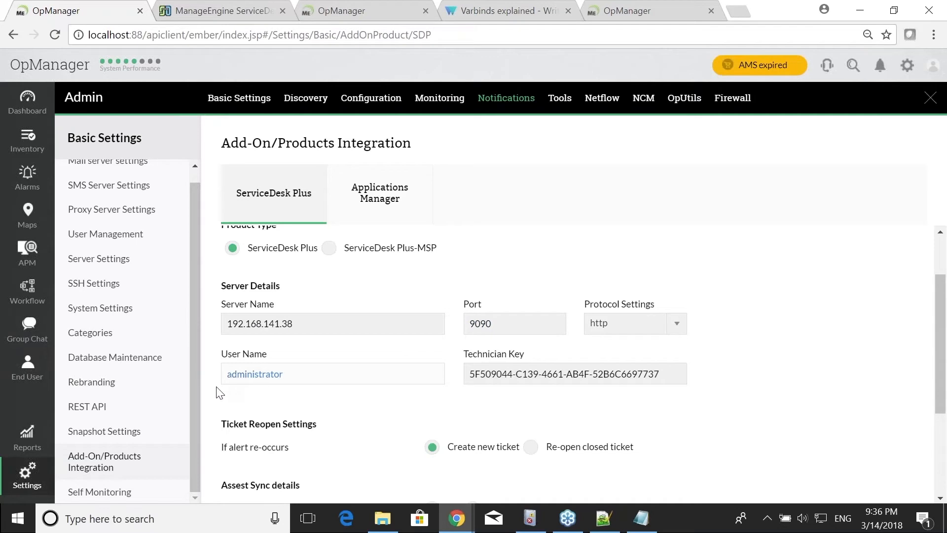
scroll(313, 400, down, 1)
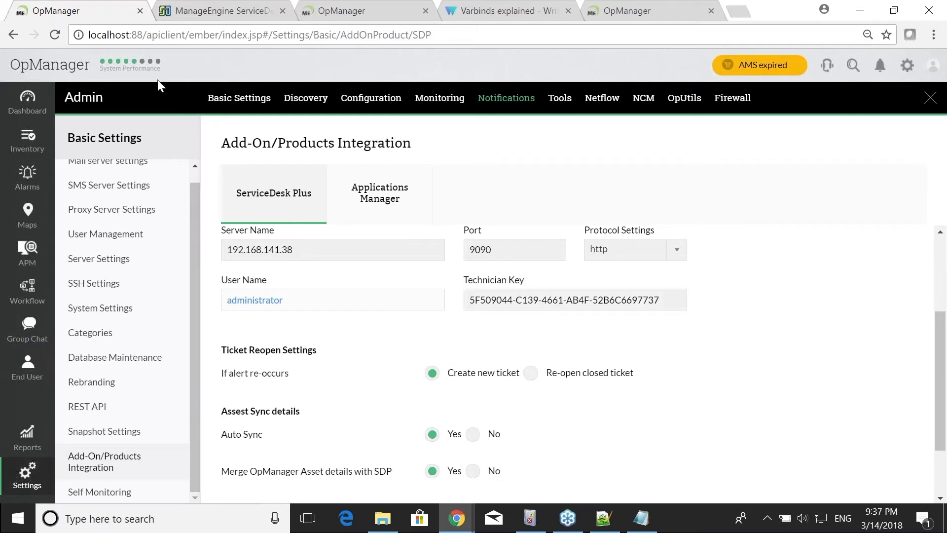
click(200, 15)
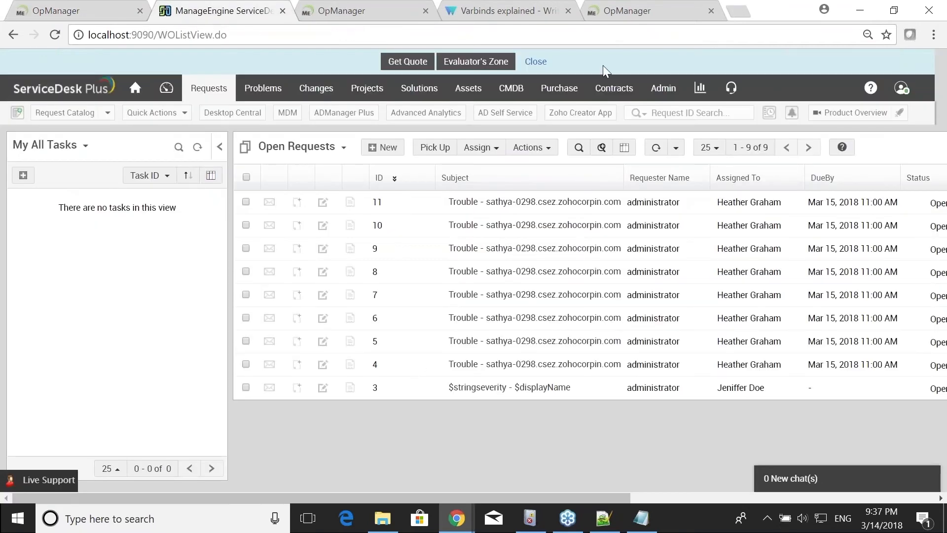
Regenerate the administrator's never-expiring API key in ServiceDesk Plus and select it for copying.
click(902, 88)
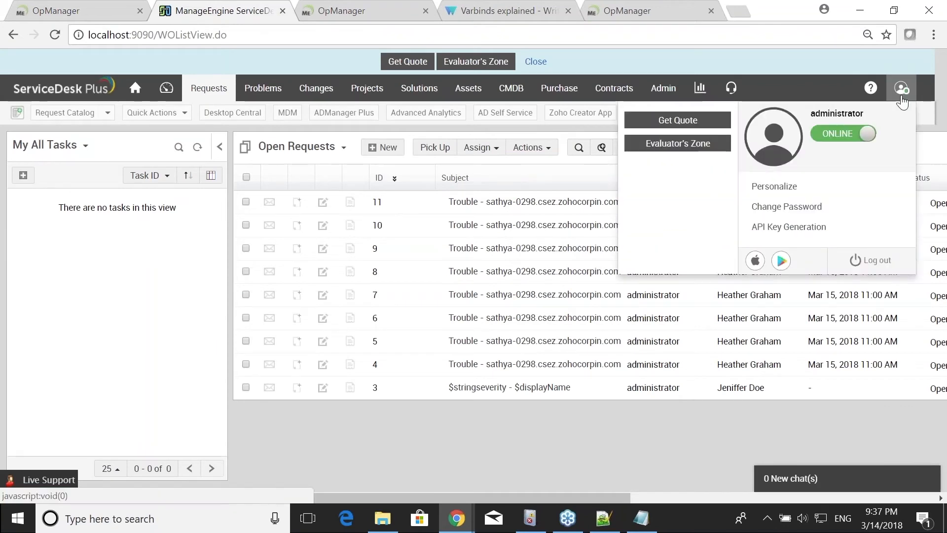
click(805, 228)
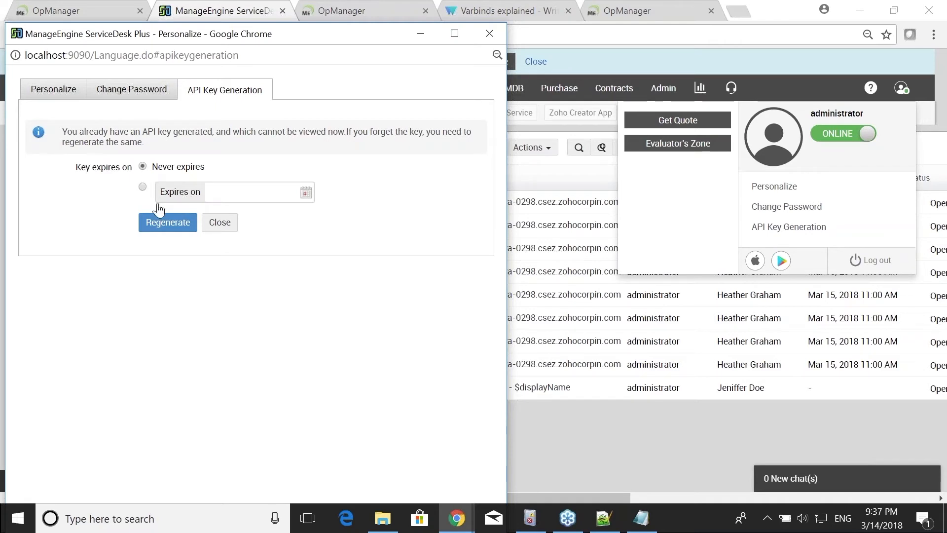
click(163, 222)
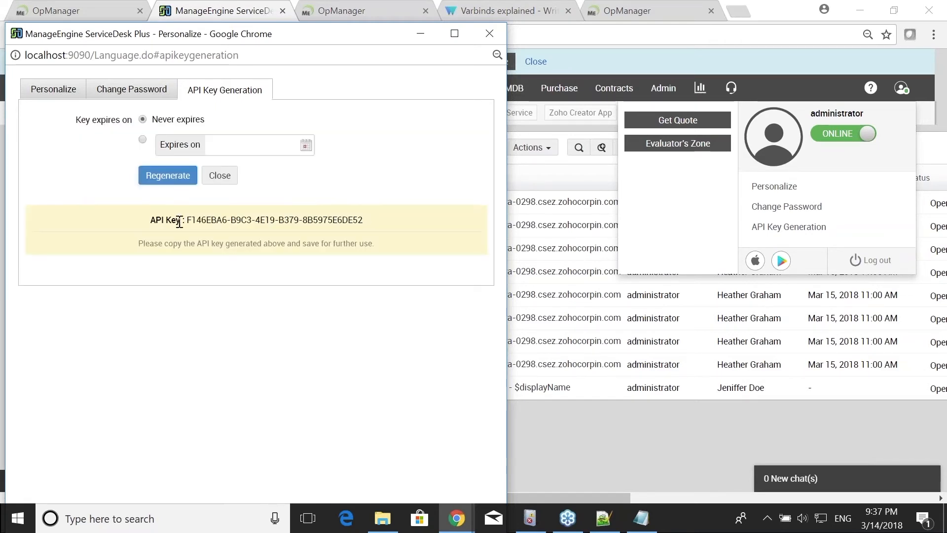
drag(206, 220, 364, 220)
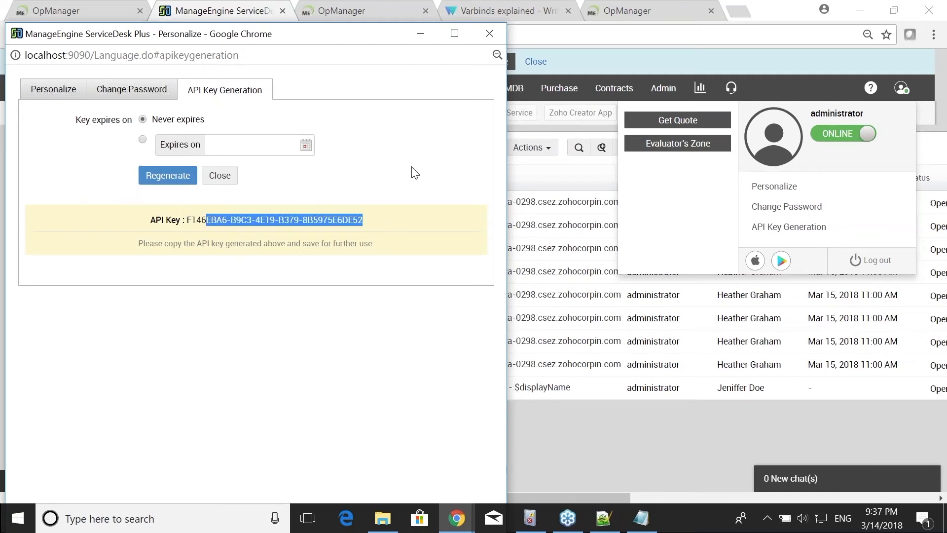
click(499, 32)
click(93, 8)
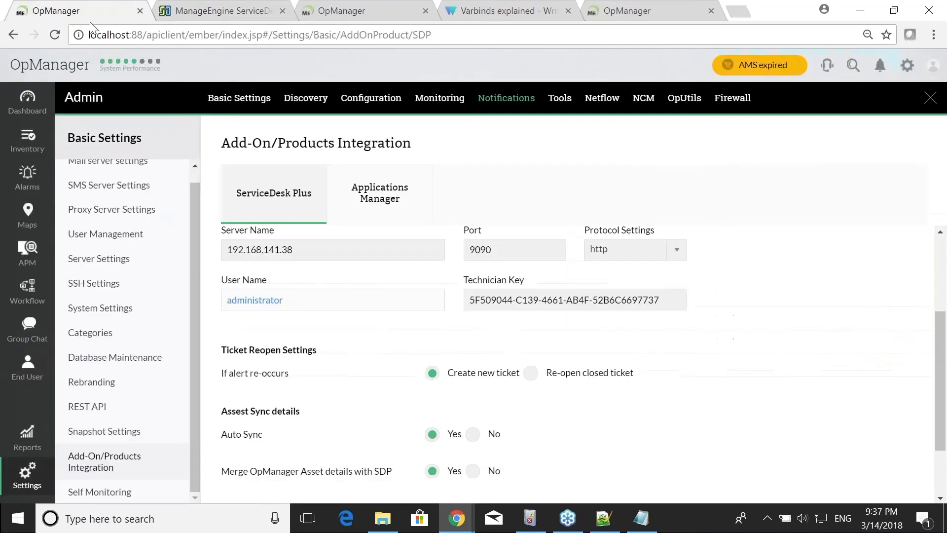
scroll(643, 328, down, 2)
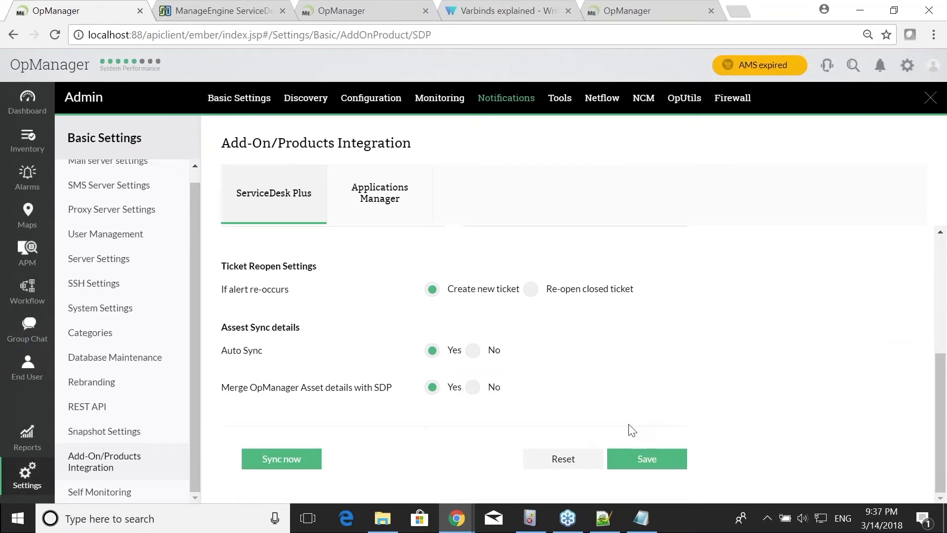
scroll(632, 430, up, 5)
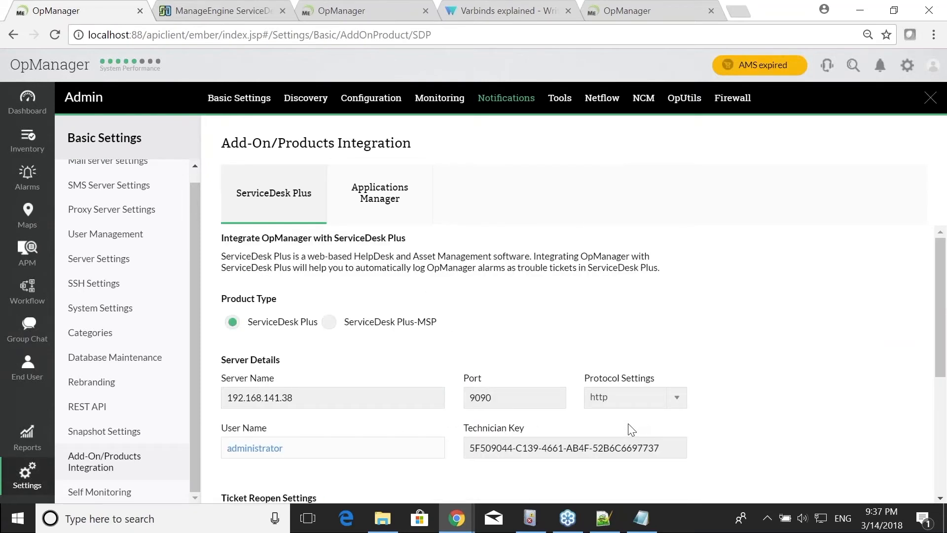
scroll(432, 385, down, 5)
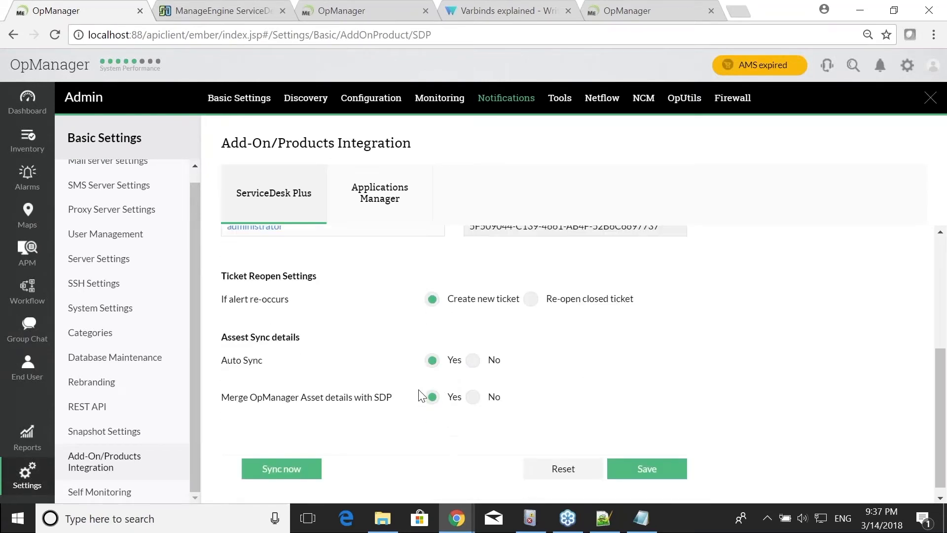
key(alt+Tab)
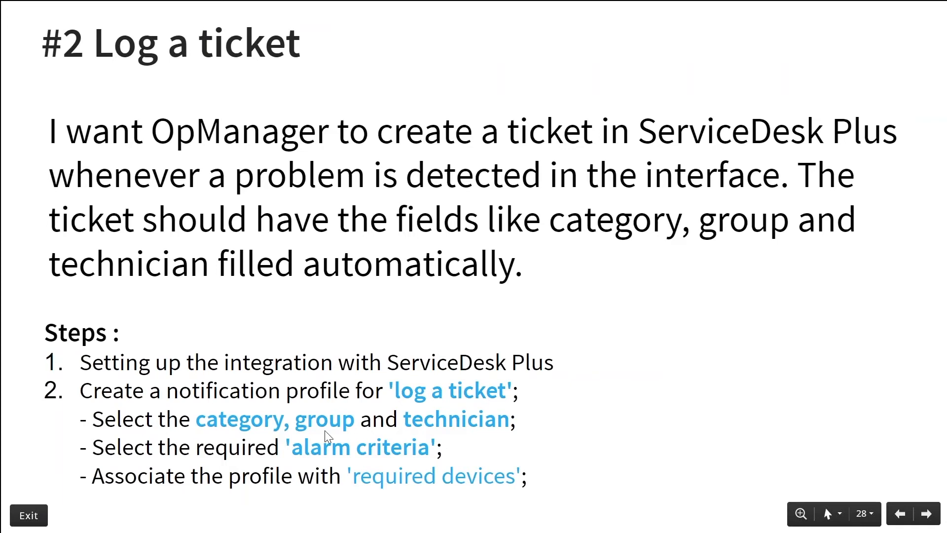
Return from the Log a ticket slides to OpManager's ServiceDesk Plus integration page.
key(alt+Tab)
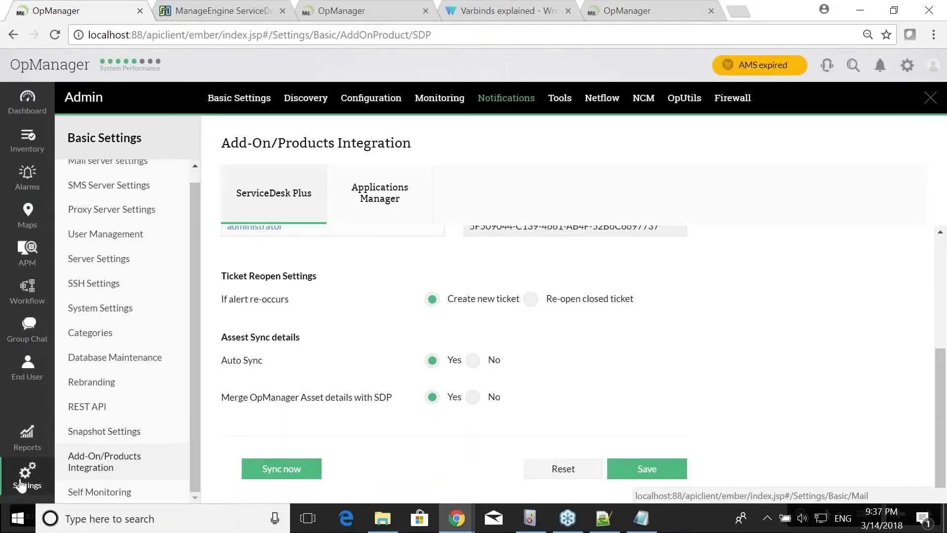
Add a Log a Ticket notification profile, which fails to fetch ServiceDesk Plus values.
click(496, 98)
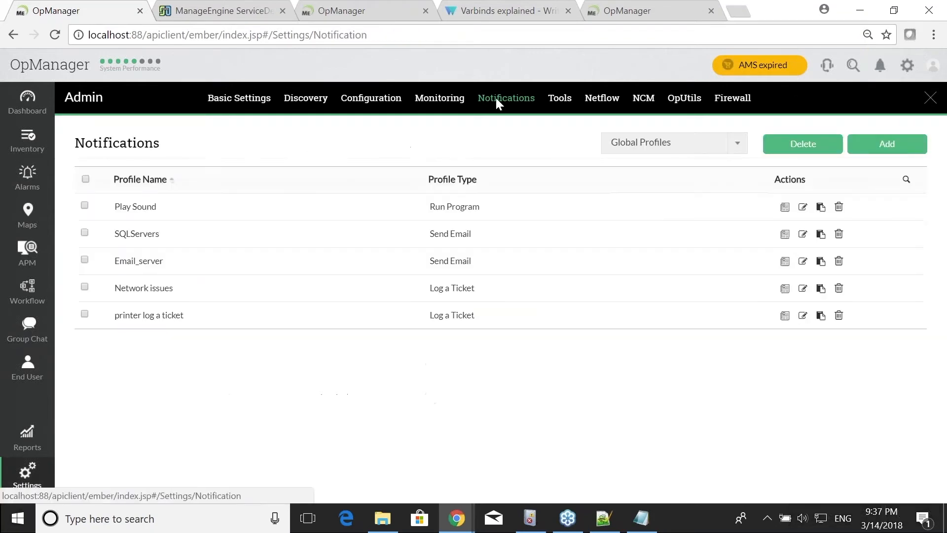
click(888, 148)
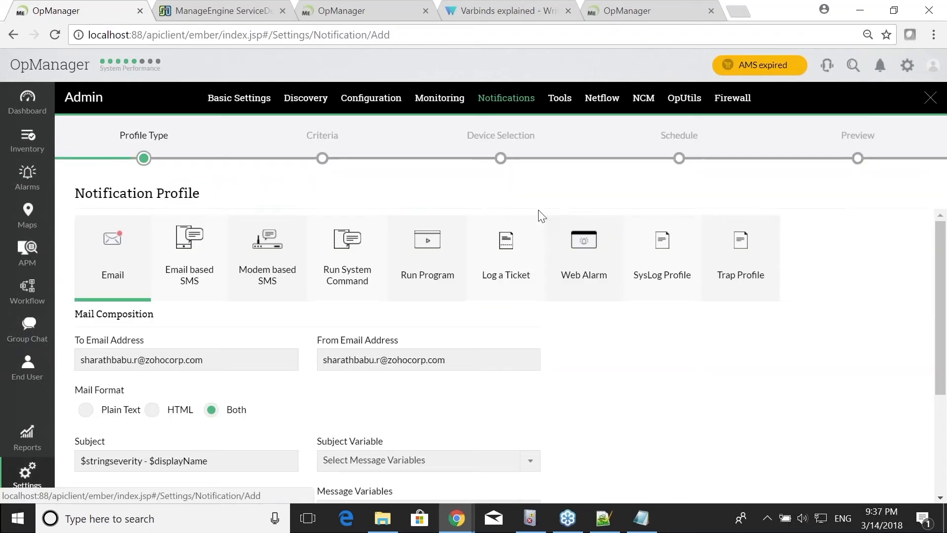
scroll(375, 257, down, 5)
scroll(489, 292, up, 5)
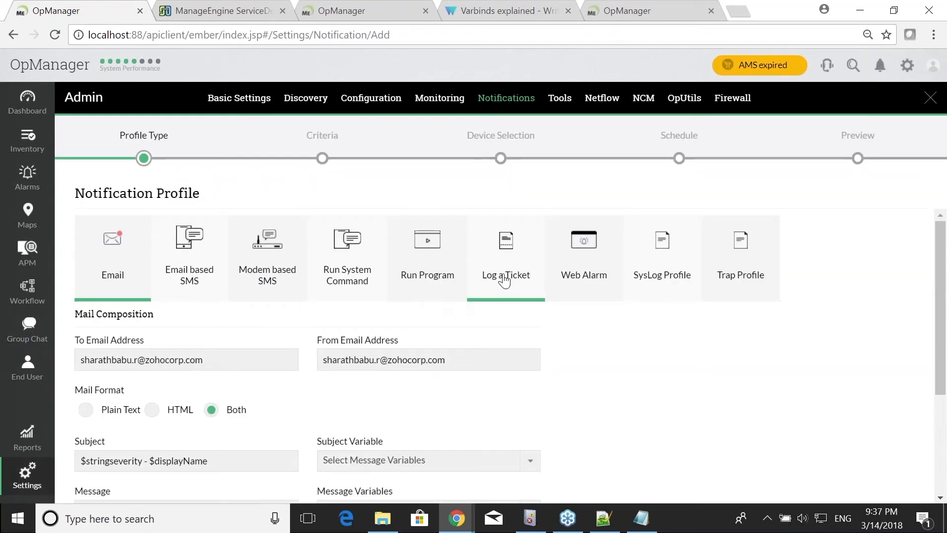
click(504, 281)
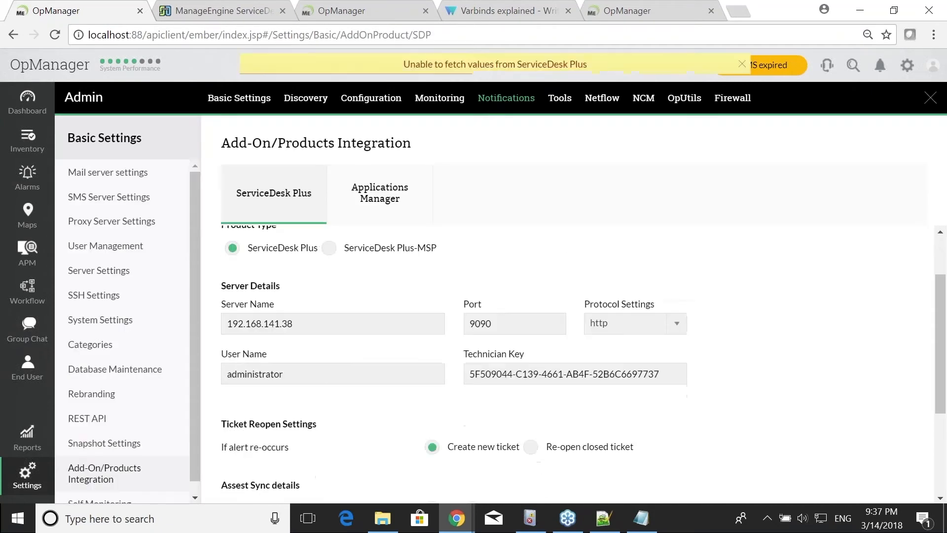
scroll(503, 277, down, 5)
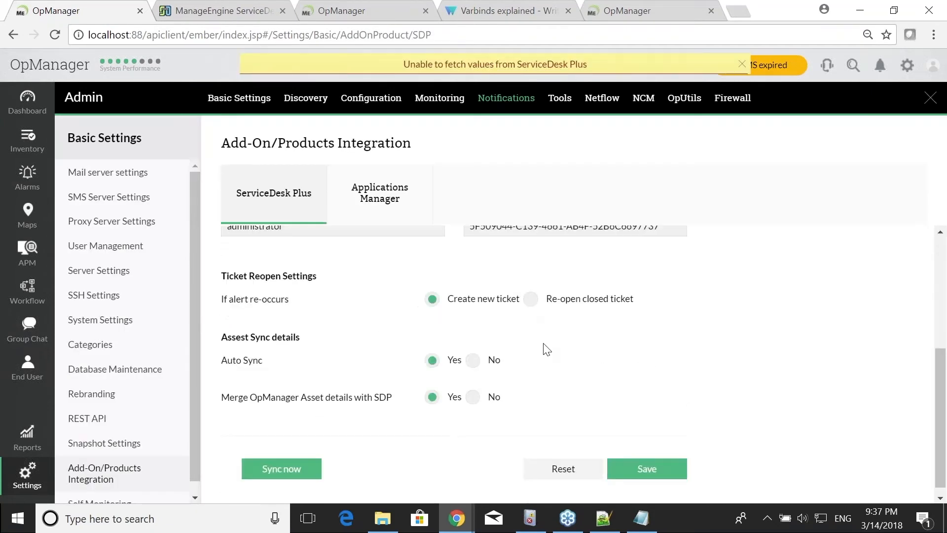
scroll(545, 345, up, 3)
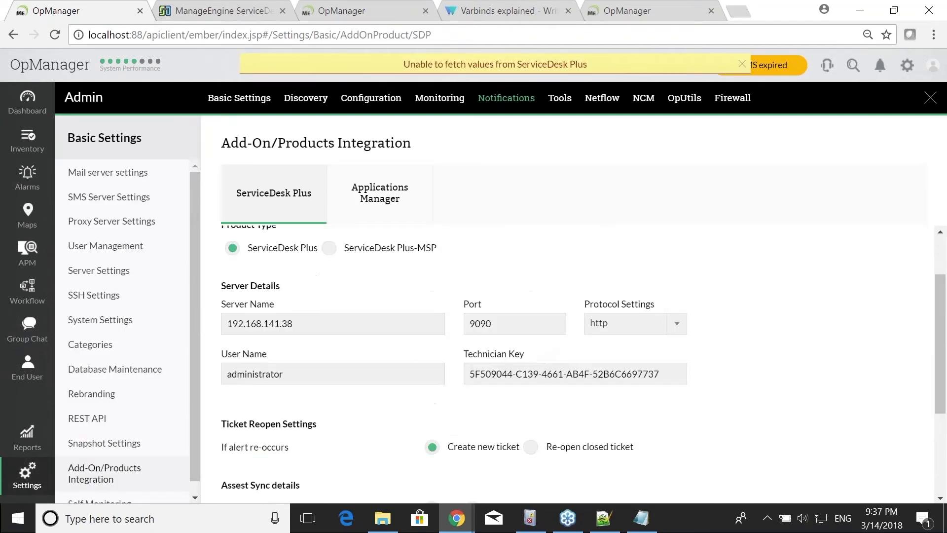
click(229, 7)
Regenerate the ServiceDesk Plus API key and select the new key.
click(788, 229)
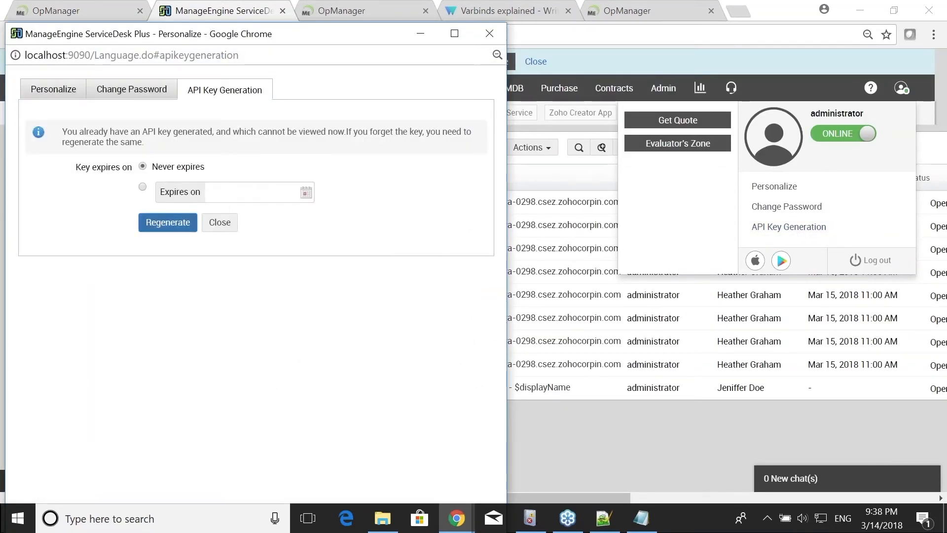
click(167, 222)
drag(309, 227, 184, 226)
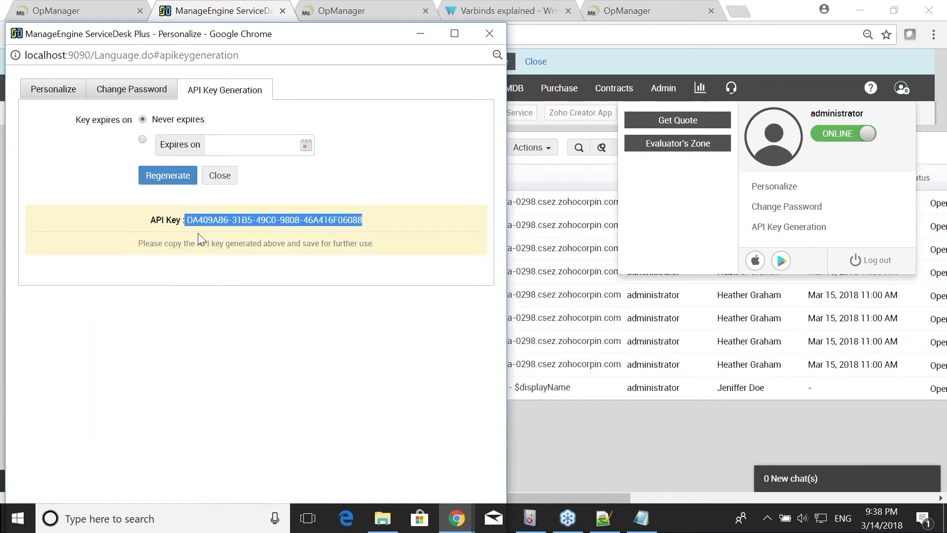
Return to OpManager's ServiceDesk Plus integration settings and focus the Technician Key field.
click(84, 3)
scroll(431, 296, down, 3)
scroll(432, 332, up, 3)
click(472, 367)
Replace the Technician Key with the new API key, then save and test the connection.
drag(475, 366, 729, 376)
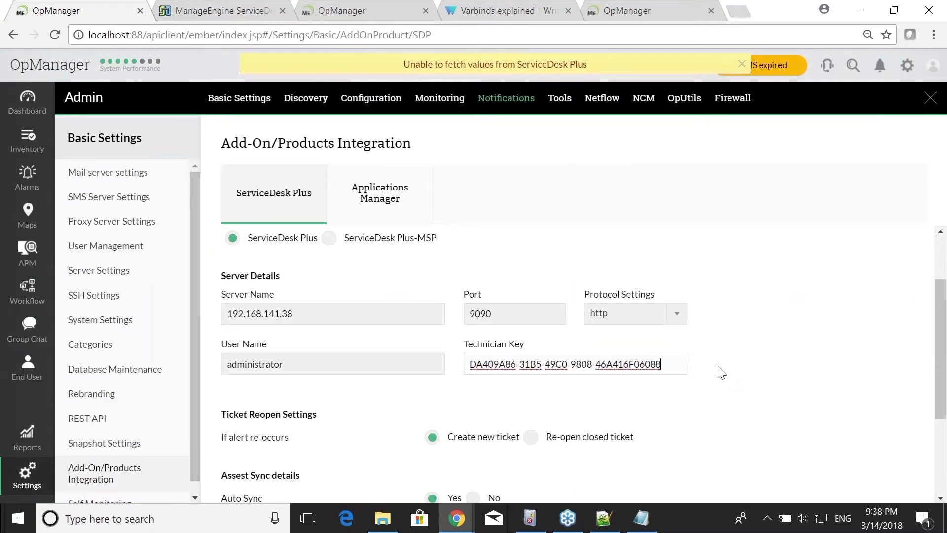
scroll(676, 409, down, 3)
click(656, 457)
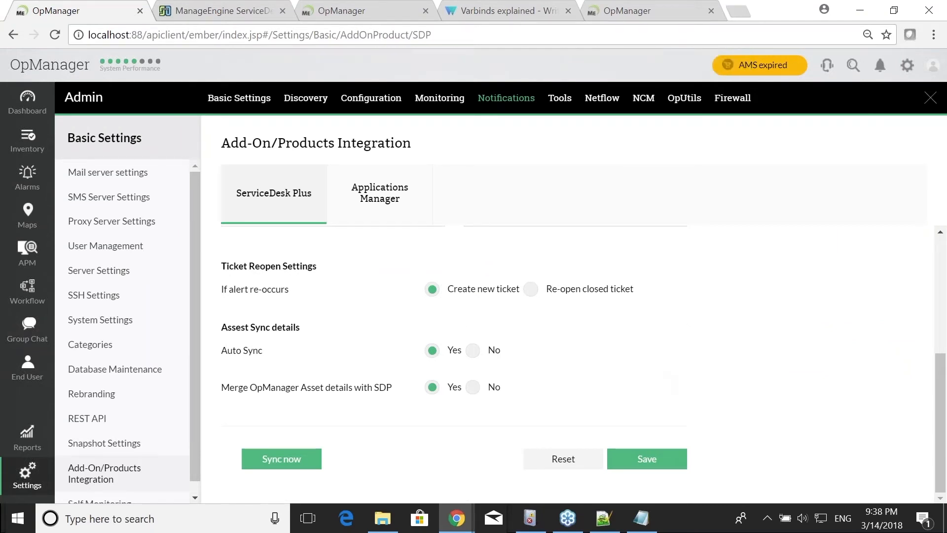
Check the ServiceDesk Plus tab, then bring up OpManager's Notifications profile list.
click(185, 9)
click(100, 8)
click(508, 99)
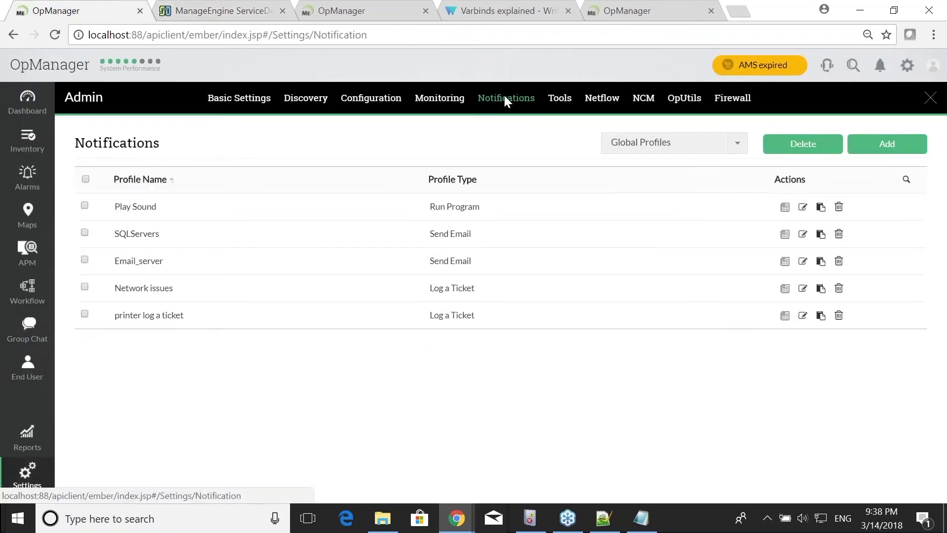
Start a new Log a Ticket notification profile with ticket category Network.
click(863, 148)
click(480, 274)
scroll(167, 331, down, 2)
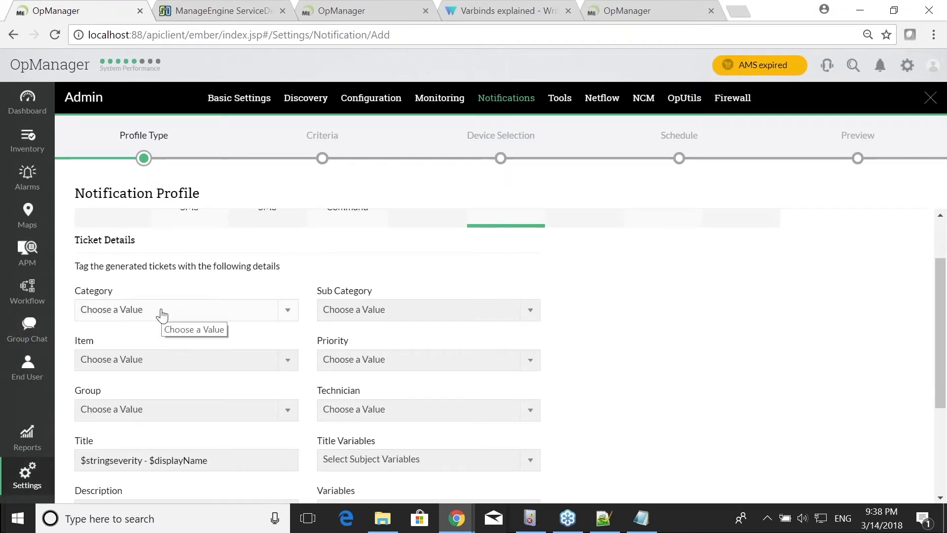
click(163, 313)
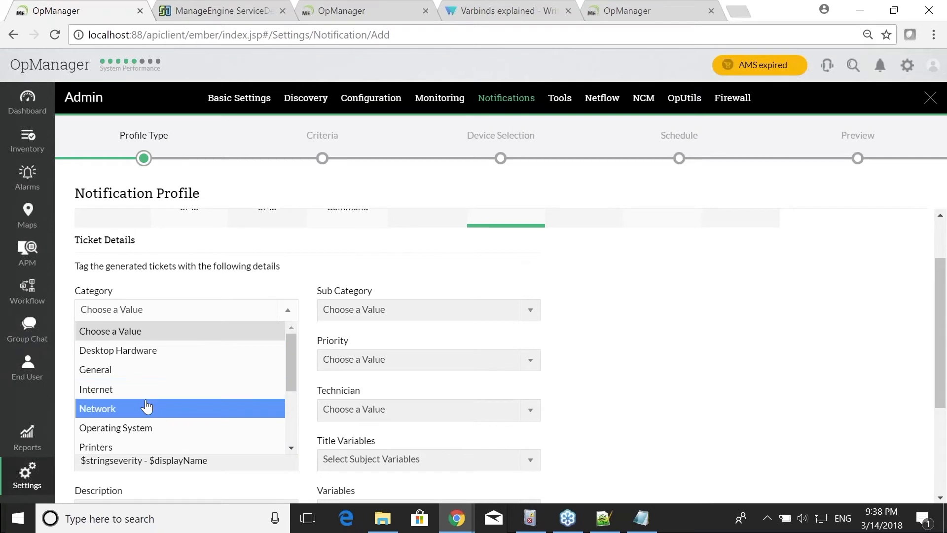
click(143, 409)
Set the ticket group to Network, assign a technician, and continue to criteria.
scroll(206, 344, down, 3)
scroll(206, 340, up, 2)
click(177, 336)
click(170, 395)
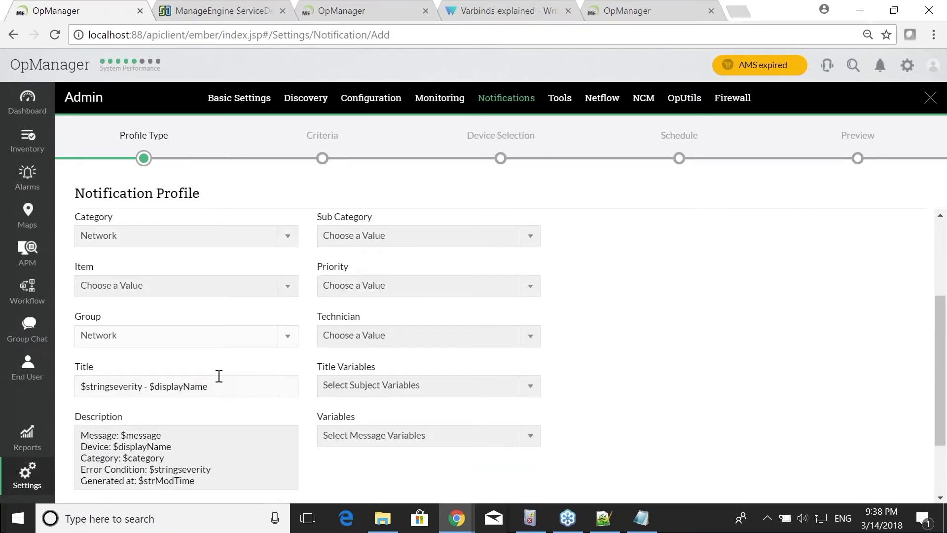
click(378, 337)
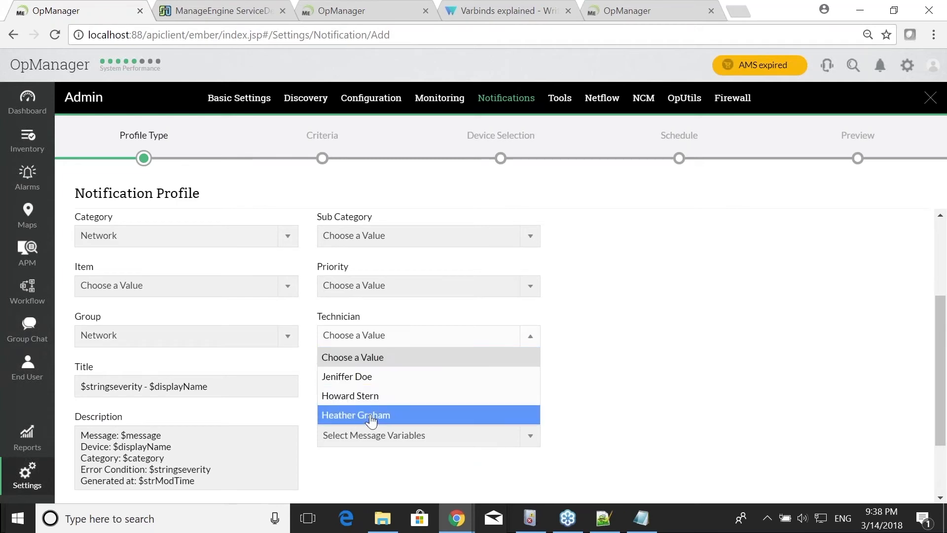
click(371, 422)
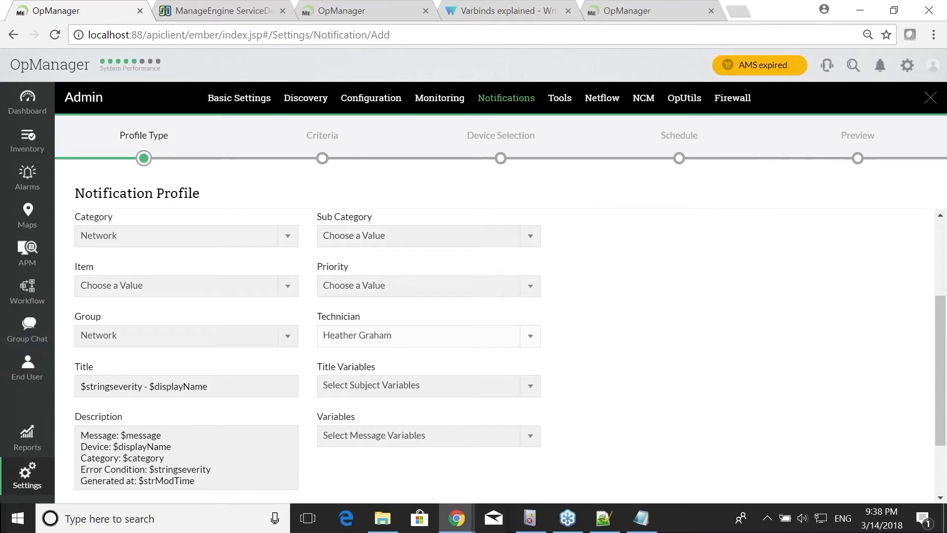
scroll(496, 486, down, 2)
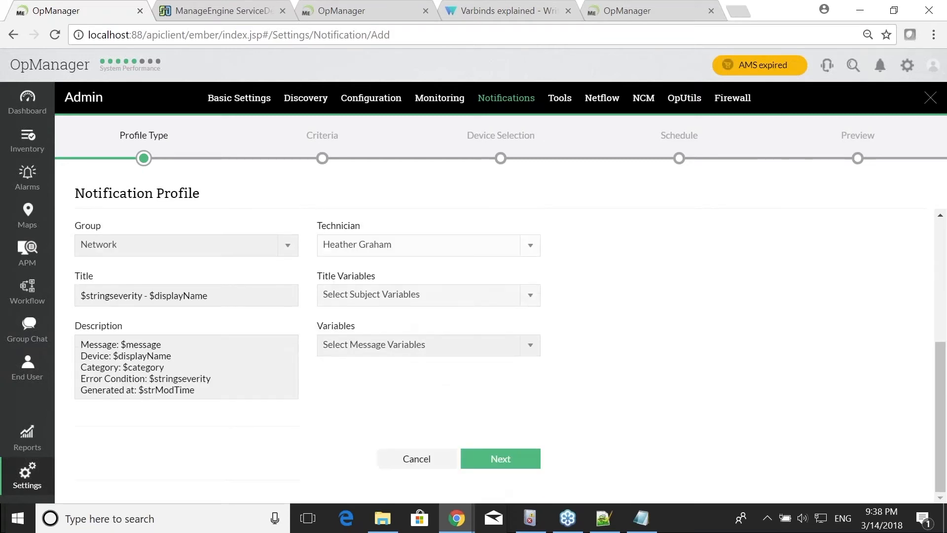
click(503, 458)
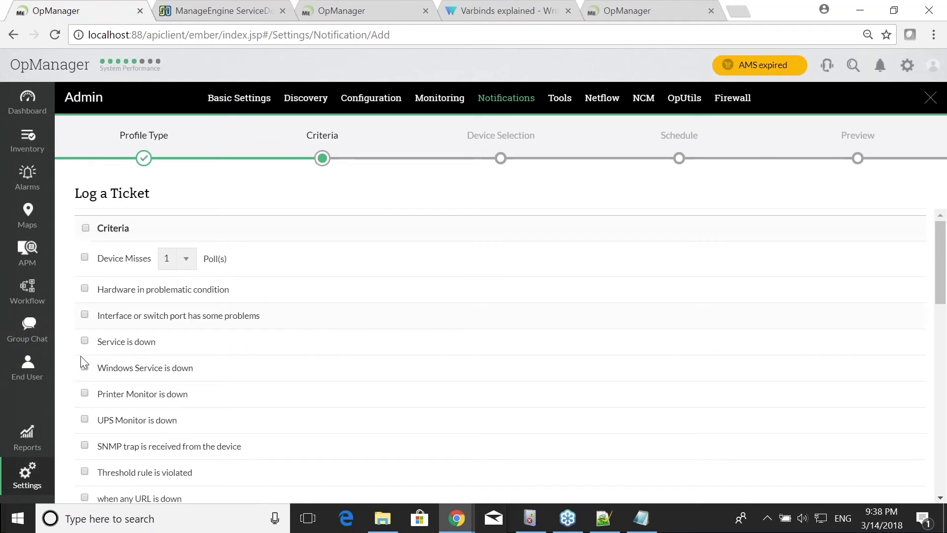
Make the profile trigger on 'Interface or switch port has some problems'.
click(86, 316)
scroll(276, 360, down, 10)
scroll(551, 471, down, 3)
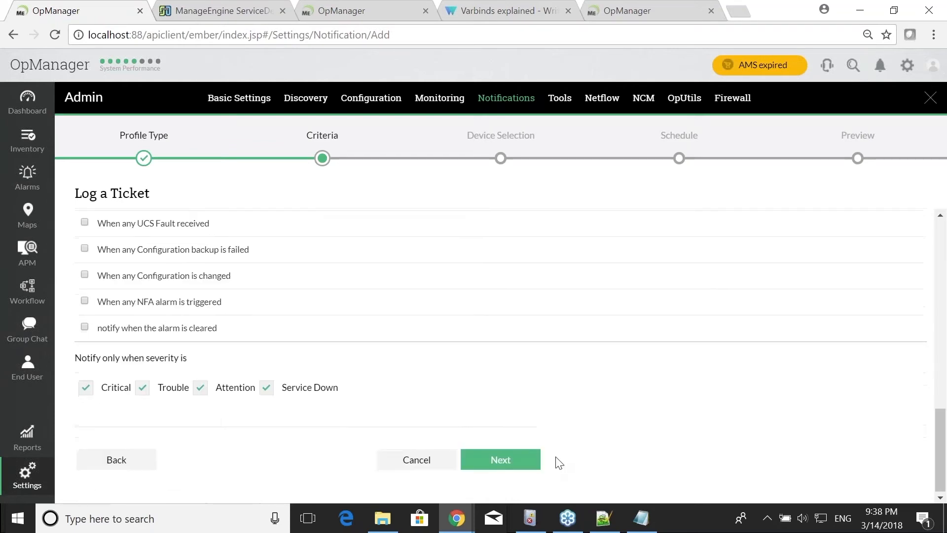
click(524, 464)
Apply the profile to the Switch device category and advance through Schedule to Preview.
click(289, 253)
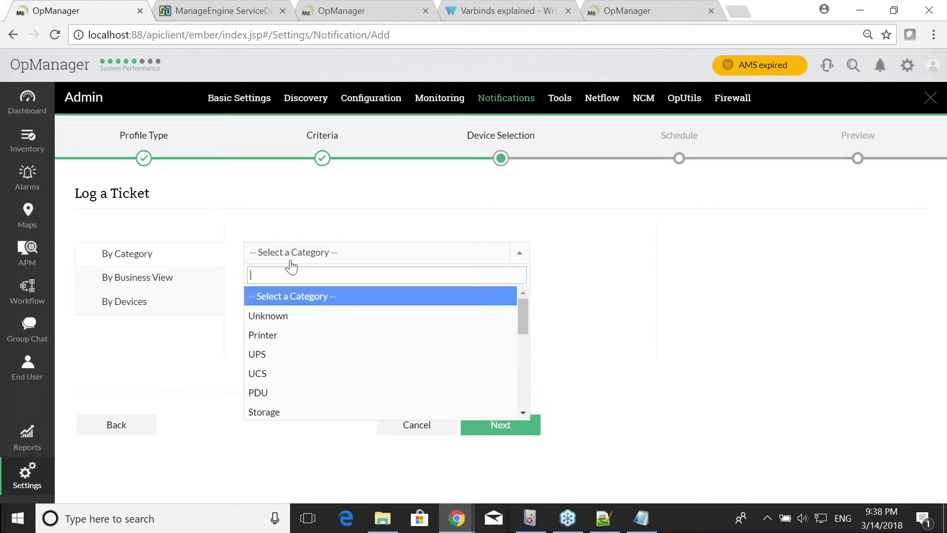
text(sw)
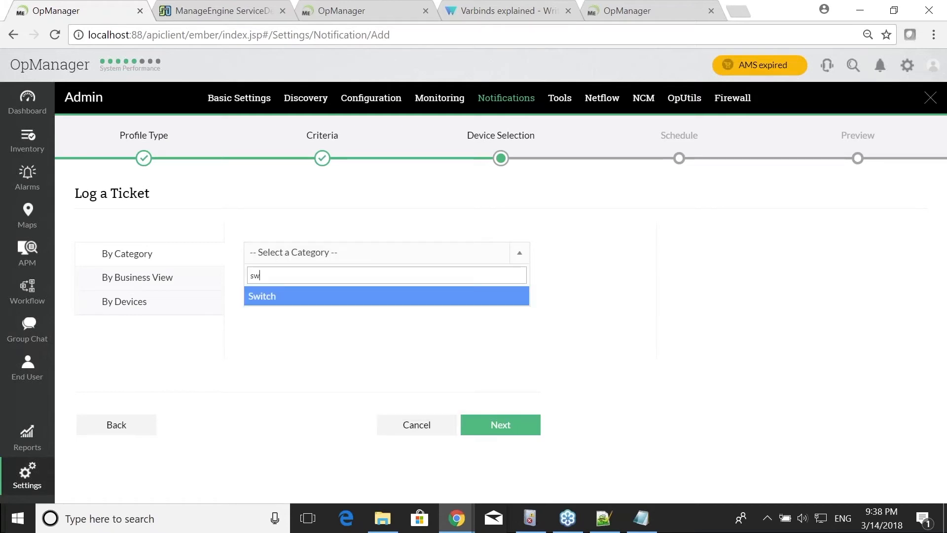
click(286, 298)
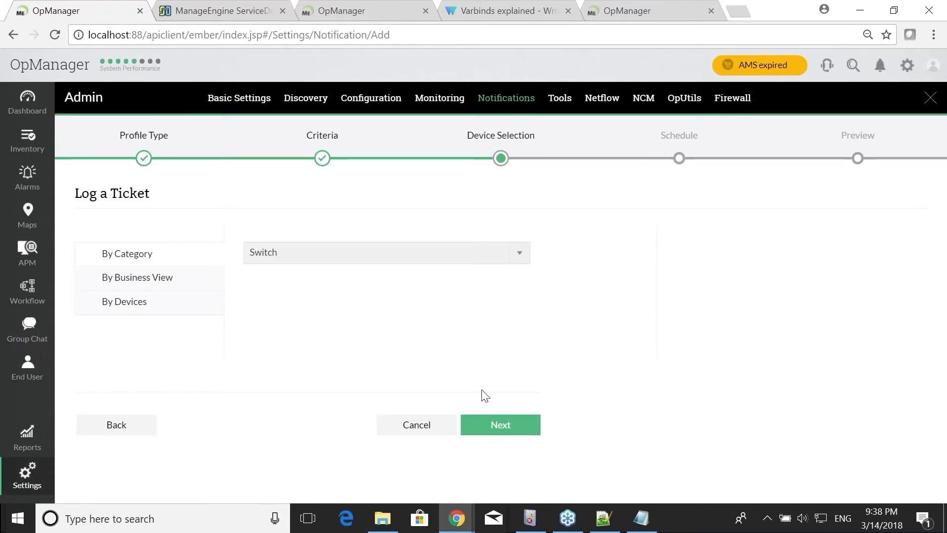
click(491, 422)
scroll(461, 414, down, 3)
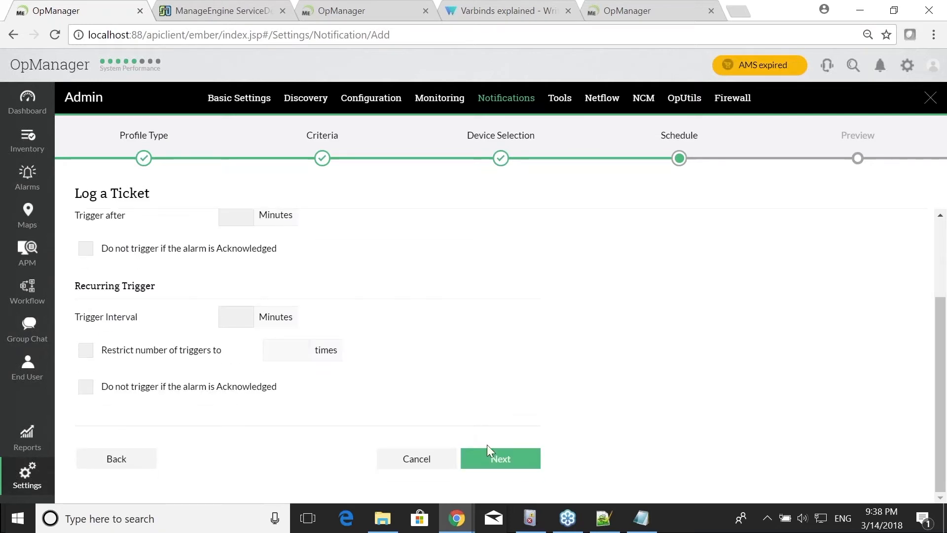
click(497, 461)
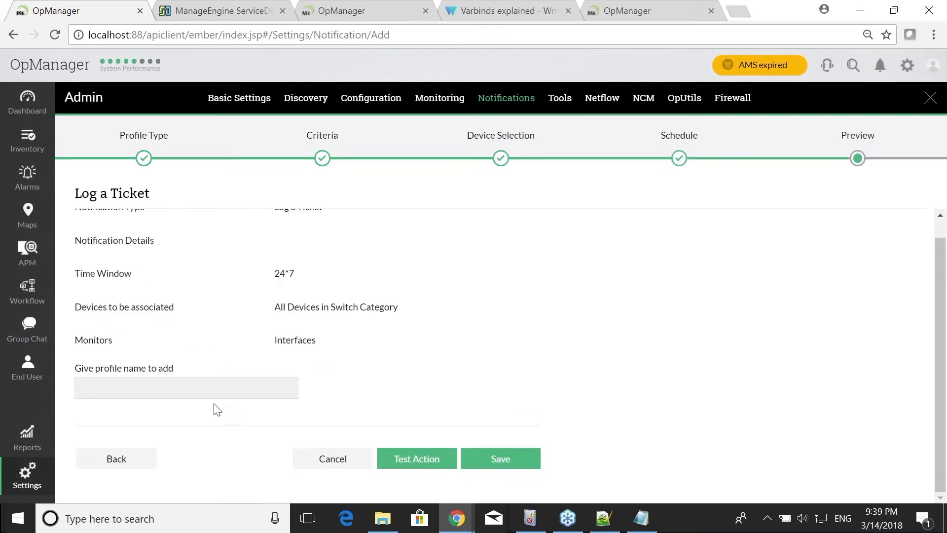
Enter the profile name 'log a ticket _ switch', correcting typos.
text(loga)
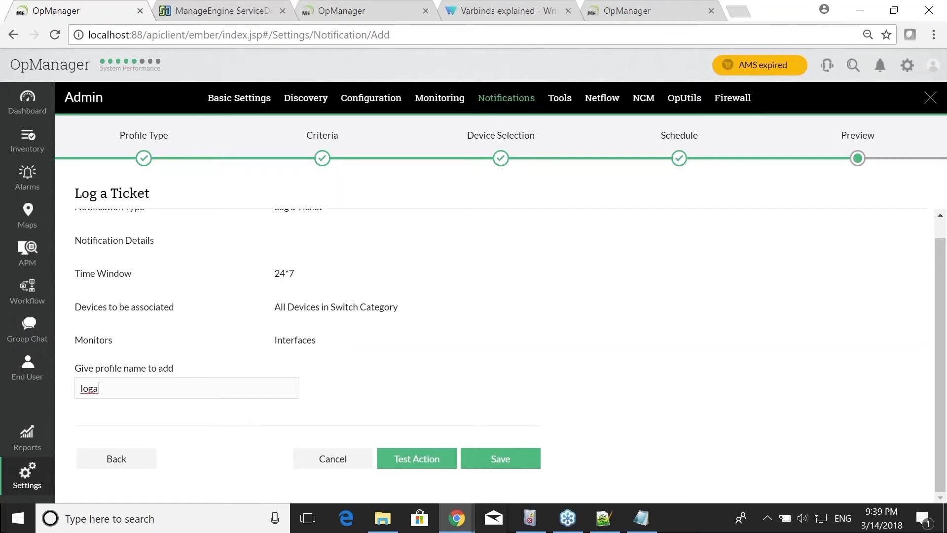
text( ti)
key(BackSpace)
key(BackSpace)
key(BackSpace)
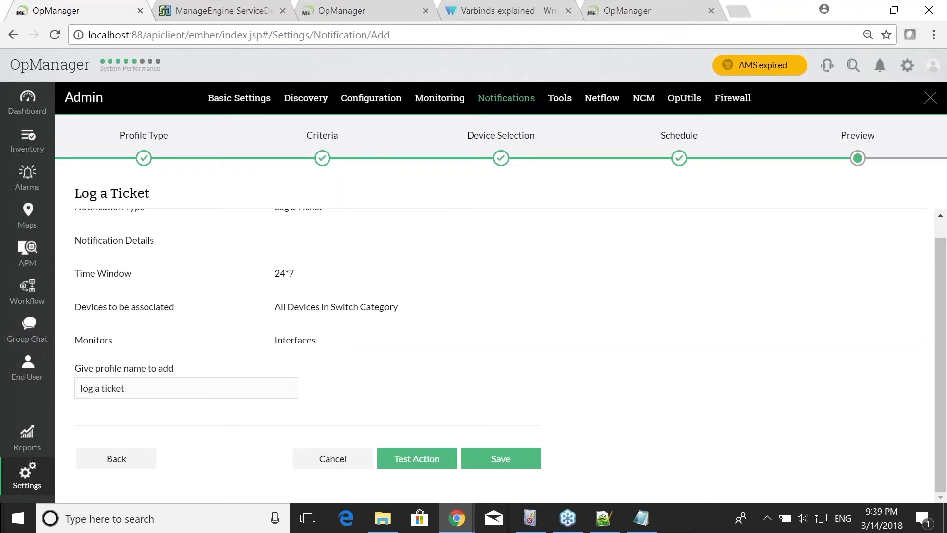
key(BackSpace)
Save the profile, dismiss the internal-API error, and return to ServiceDesk Plus.
click(487, 459)
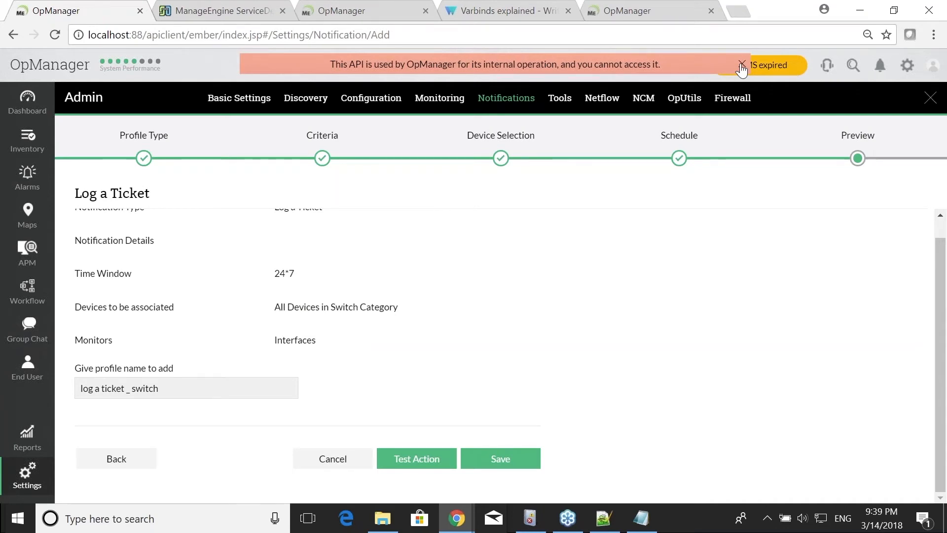
click(742, 65)
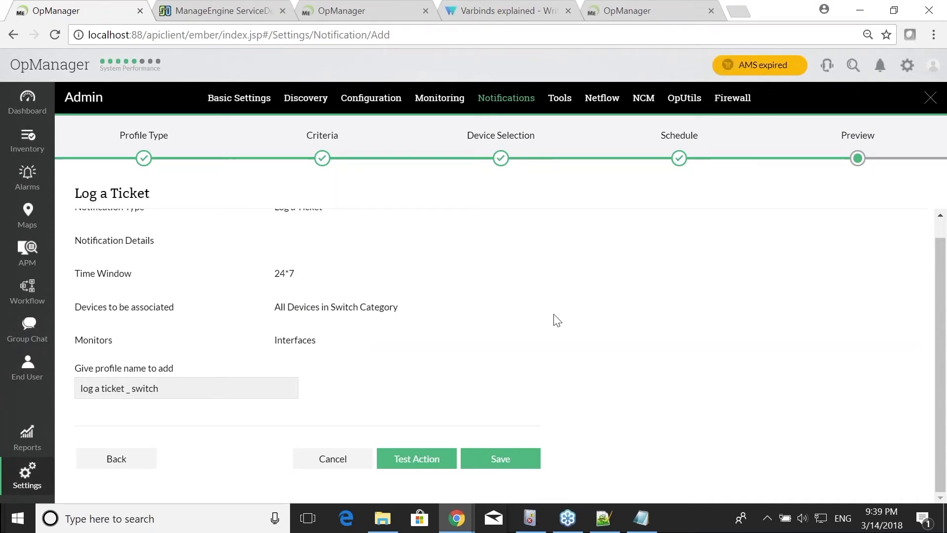
scroll(493, 311, up, 1)
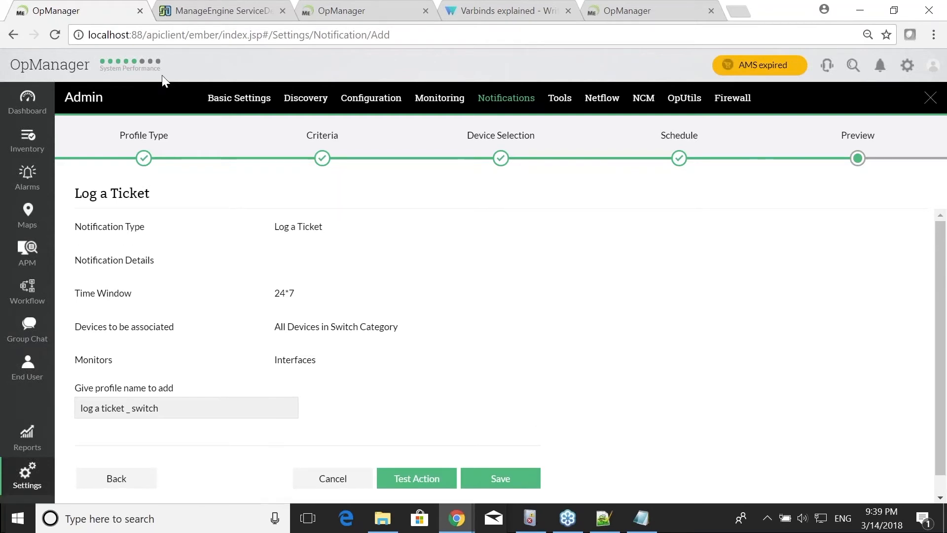
click(213, 12)
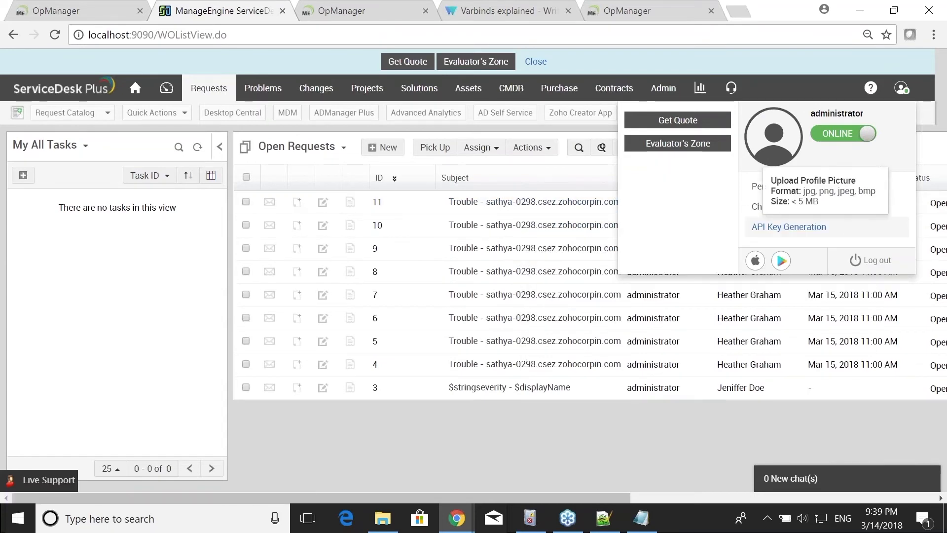
Open request 11 and verify its Network category, group and assigned technician.
click(788, 80)
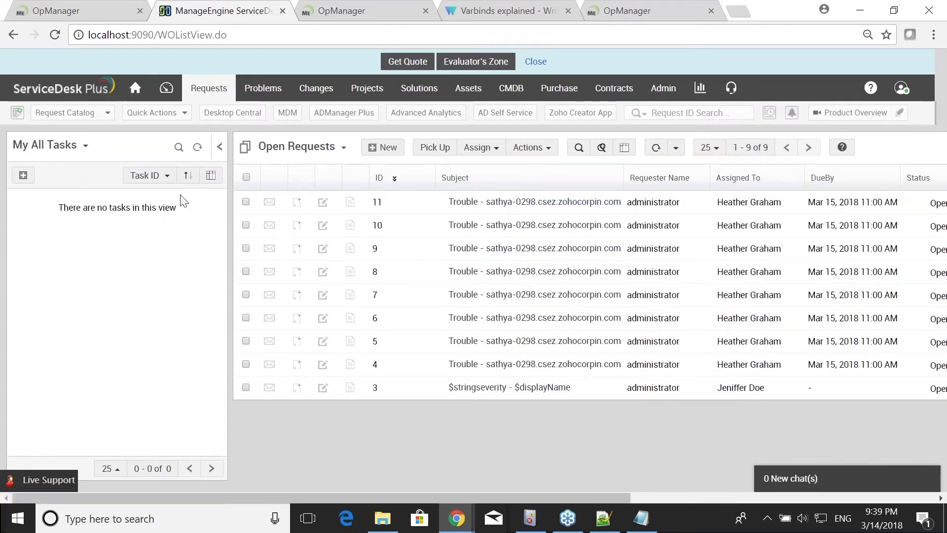
mouse_move(513, 209)
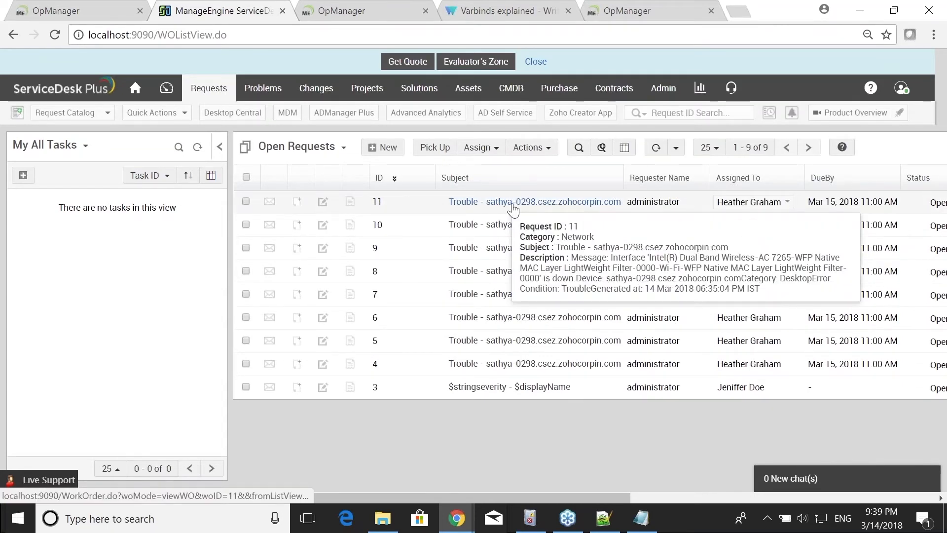
click(513, 207)
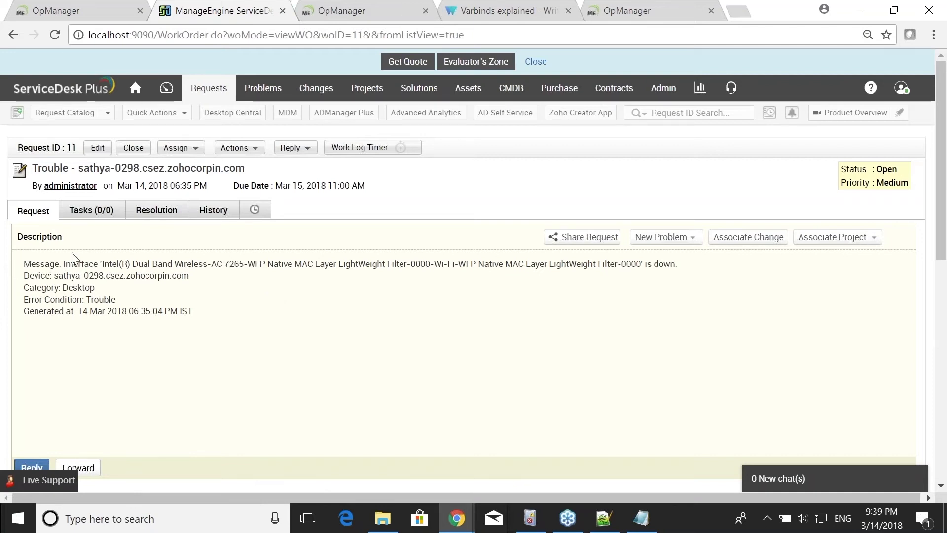
scroll(276, 271, down, 6)
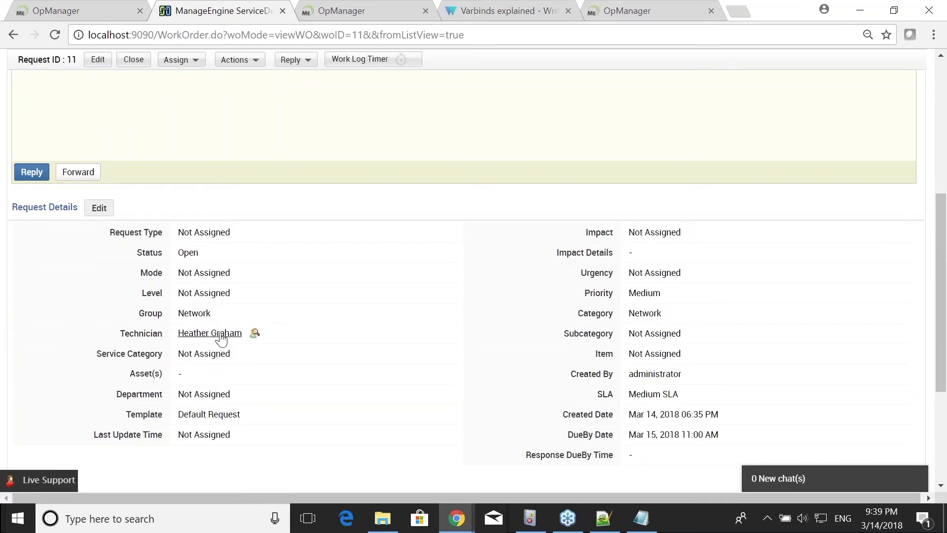
drag(664, 314, 632, 316)
scroll(368, 288, up, 6)
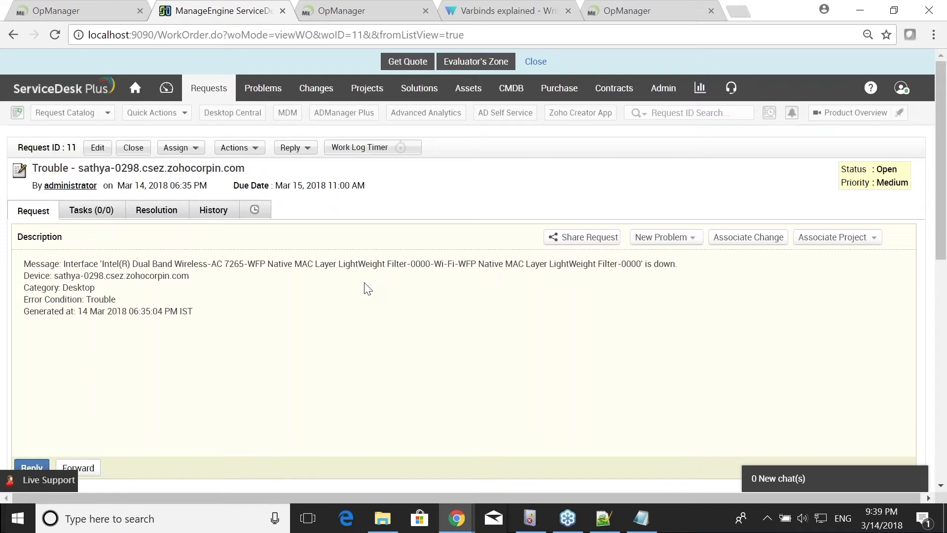
Switch to Google Slides and advance to the 'IT workflow automation' slide.
key(alt+Tab)
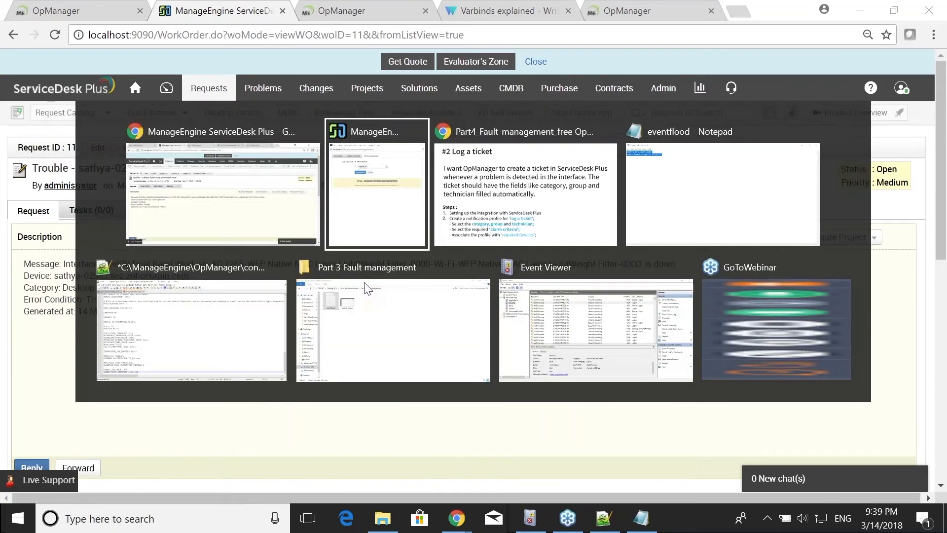
key(alt+Tab)
key(Right)
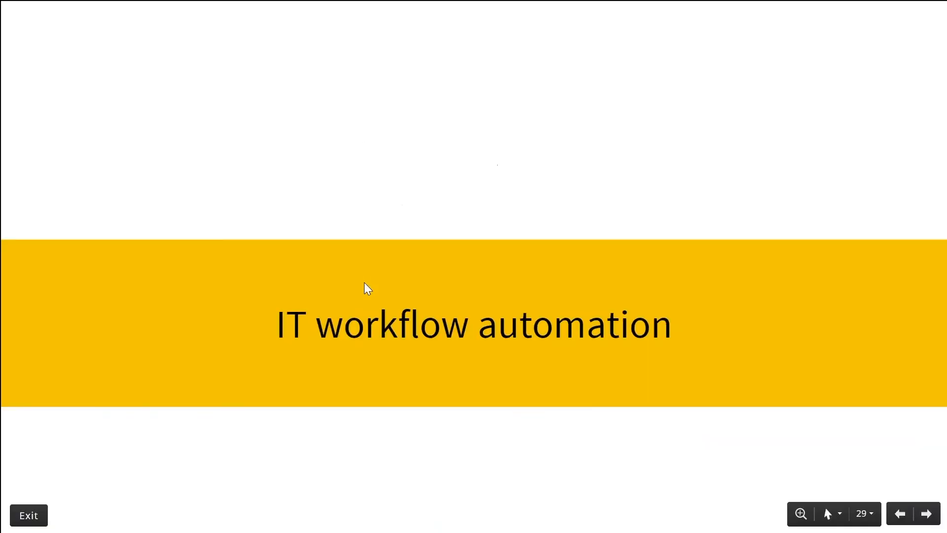
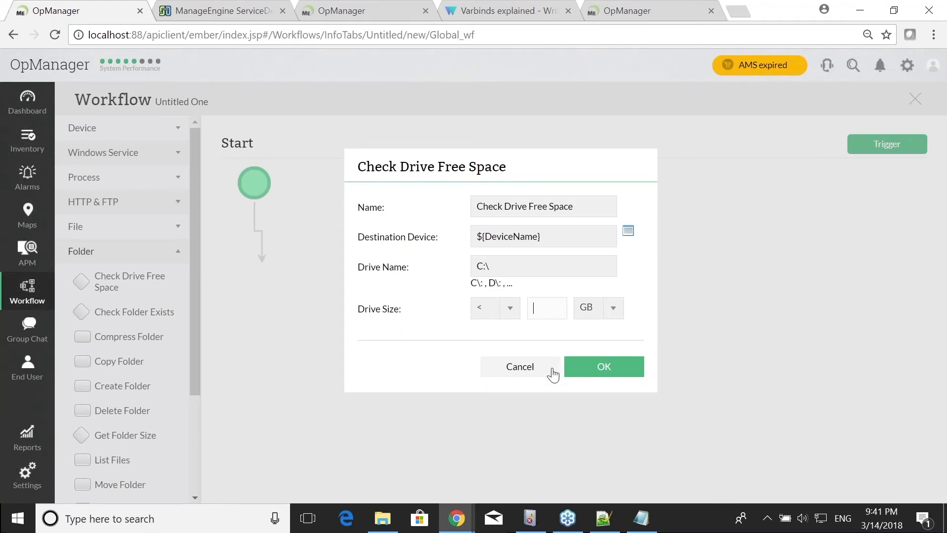
Set the Check Drive Free Space threshold to 5 GB and confirm it.
click(594, 375)
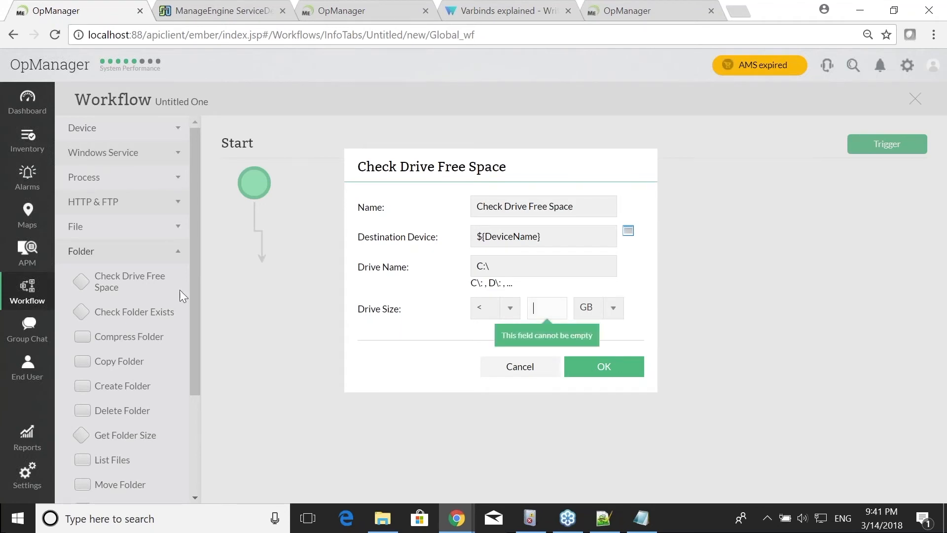
text(5)
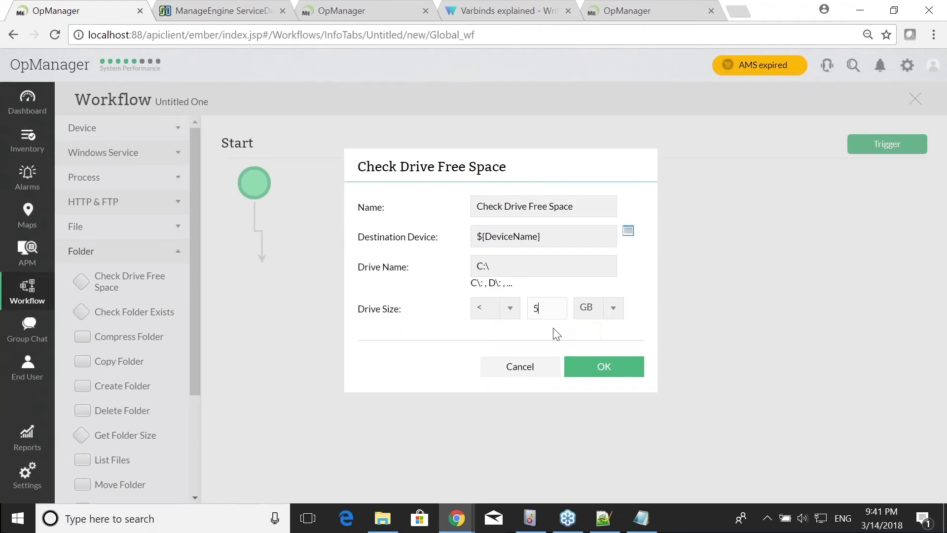
click(602, 370)
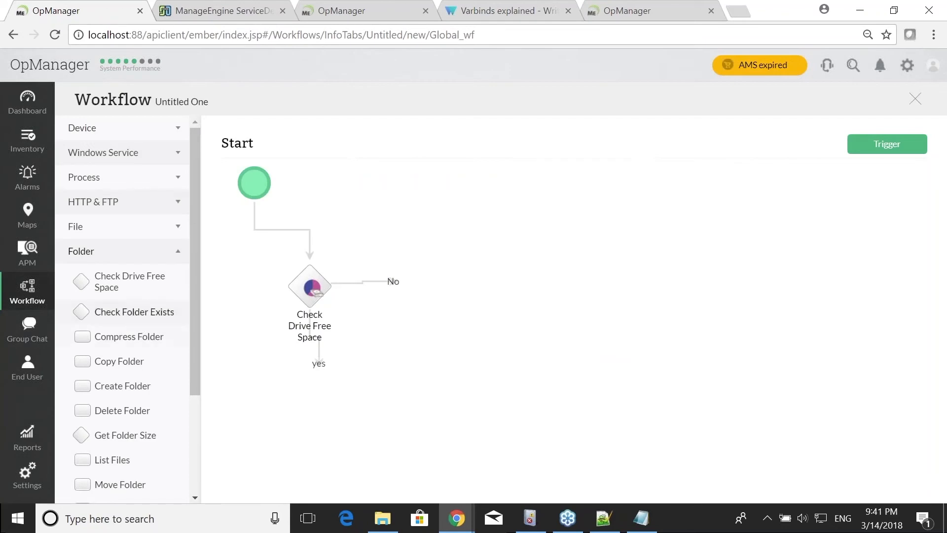
Add a Delete Folder step for E:\Application on the yes branch, then reopen Free space.
drag(144, 414, 370, 414)
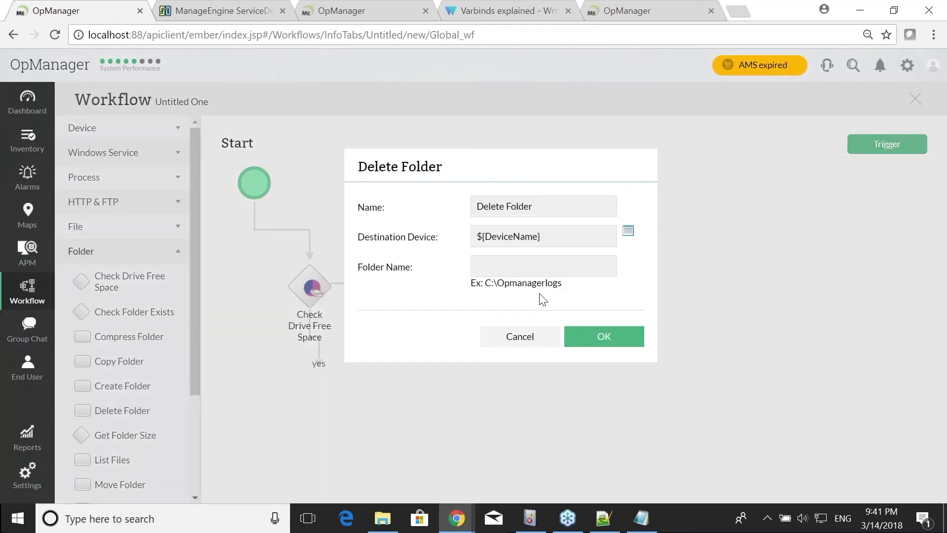
click(555, 271)
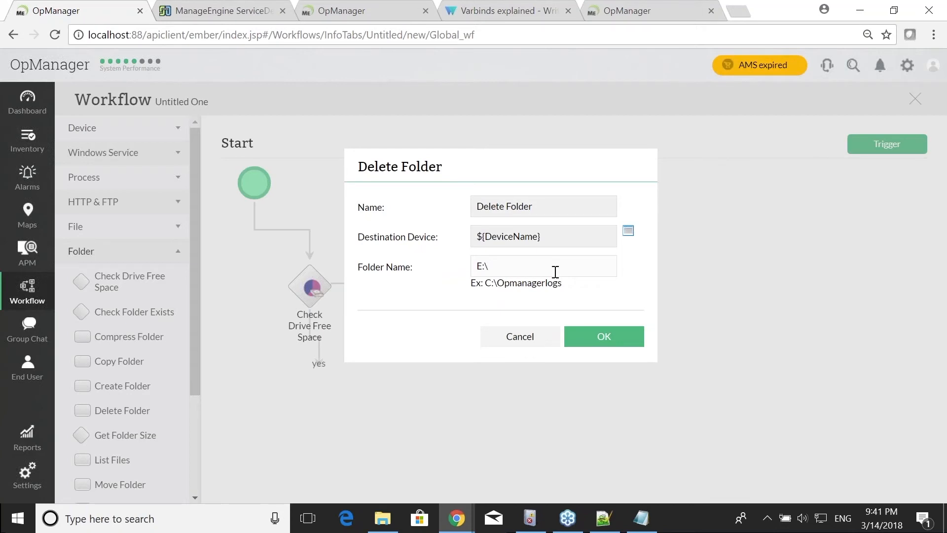
text(E:\Application\logs)
click(605, 335)
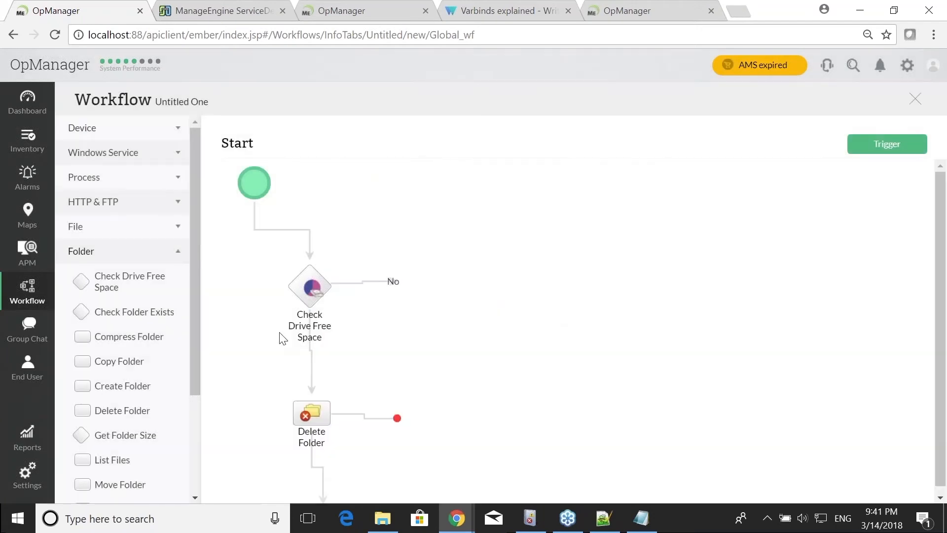
click(914, 101)
click(107, 181)
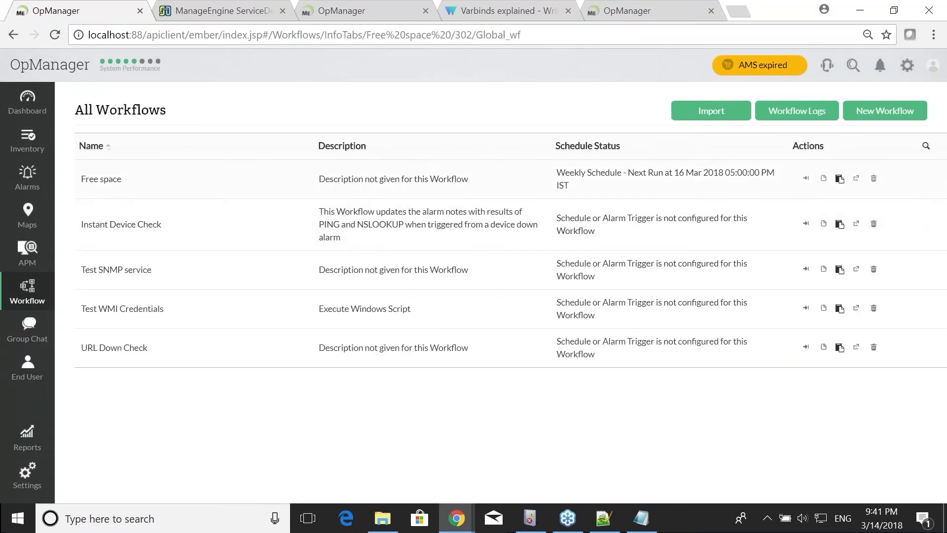
Review the first drive check and its Delete Folder step without changing them.
scroll(499, 295, down, 2)
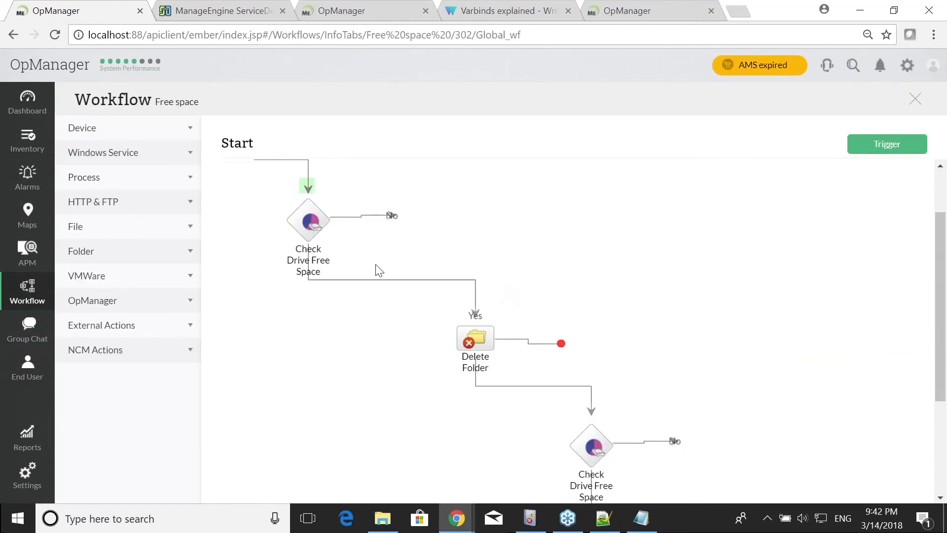
double_click(310, 229)
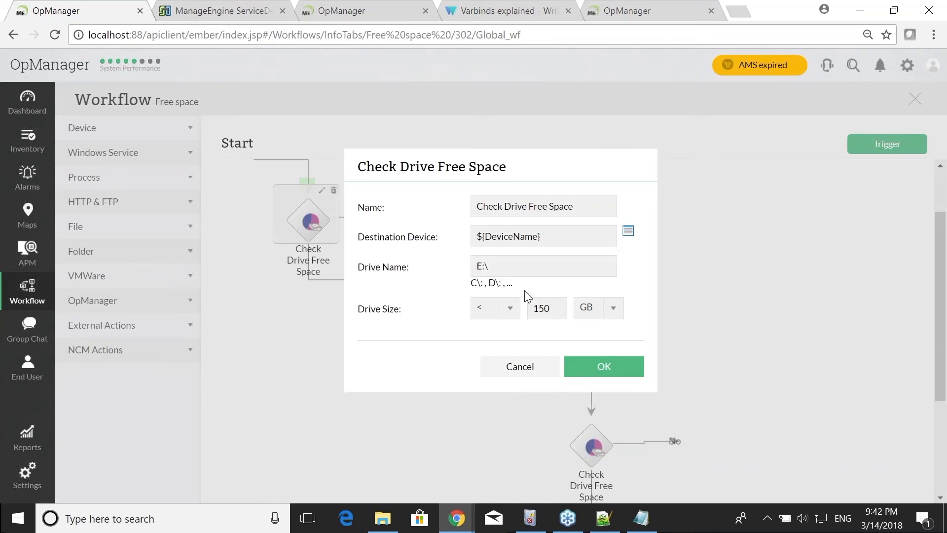
click(541, 365)
click(527, 370)
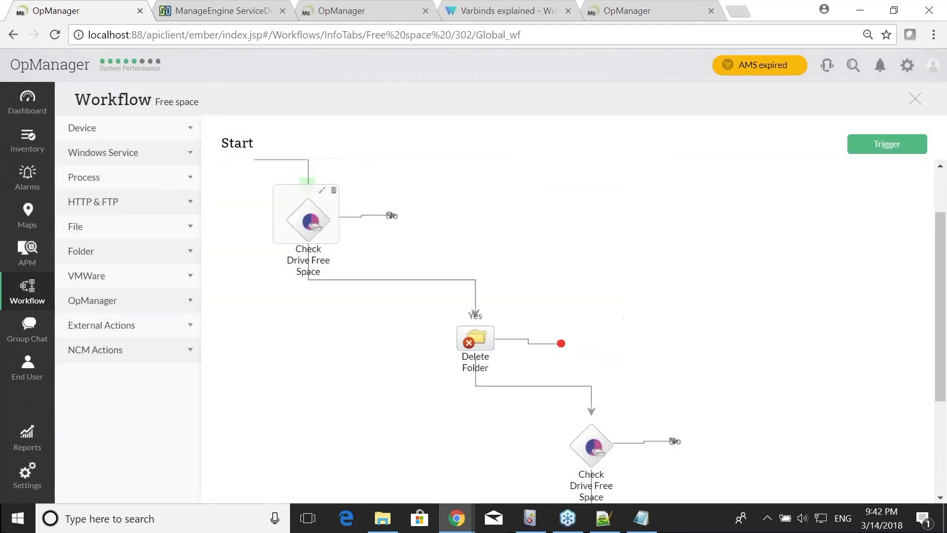
double_click(481, 346)
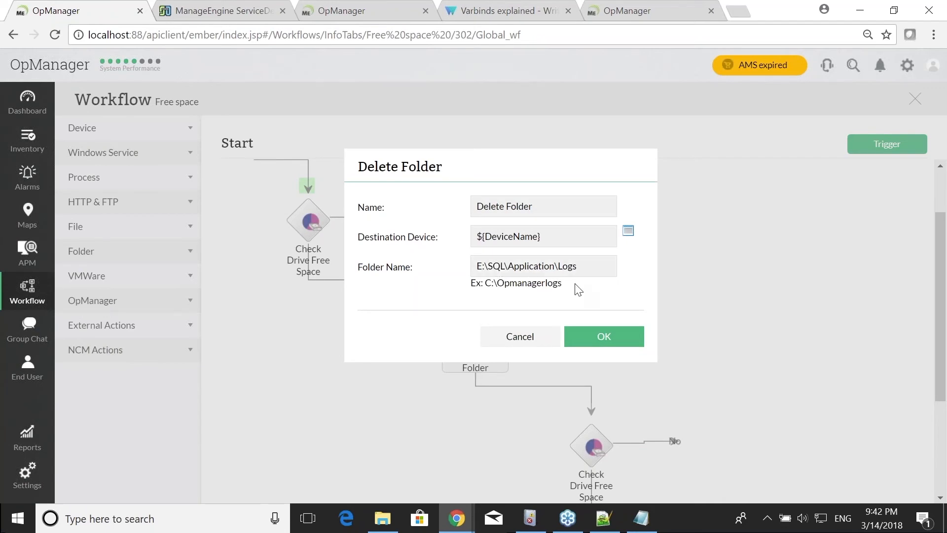
click(533, 340)
scroll(543, 335, down, 2)
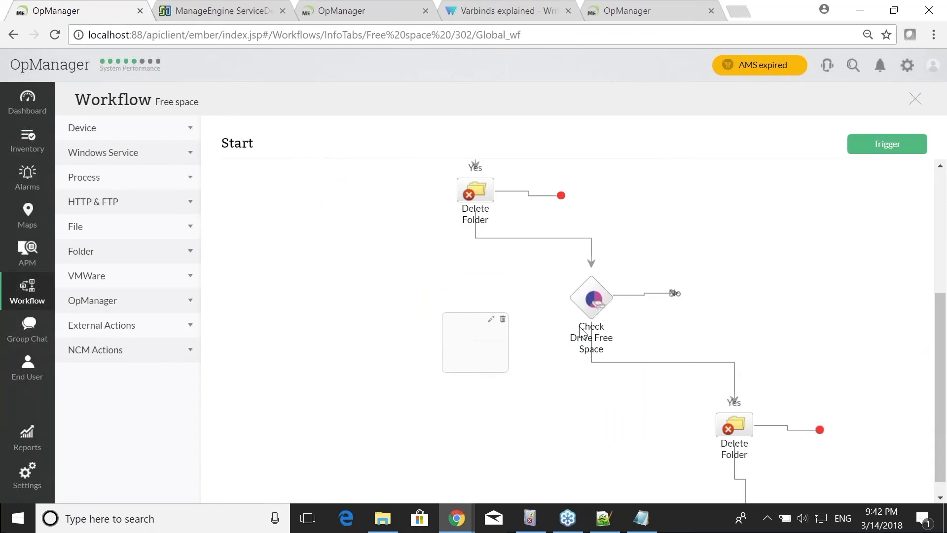
Edit the second drive check's Drive Name with 'CE', then review its E:\SQL\Application\Errors\Logs deletion step.
double_click(592, 304)
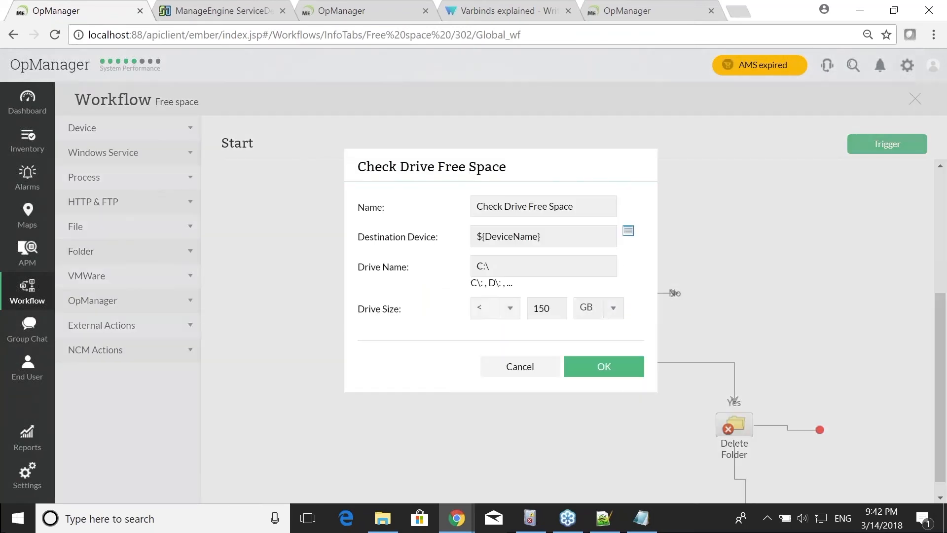
click(484, 271)
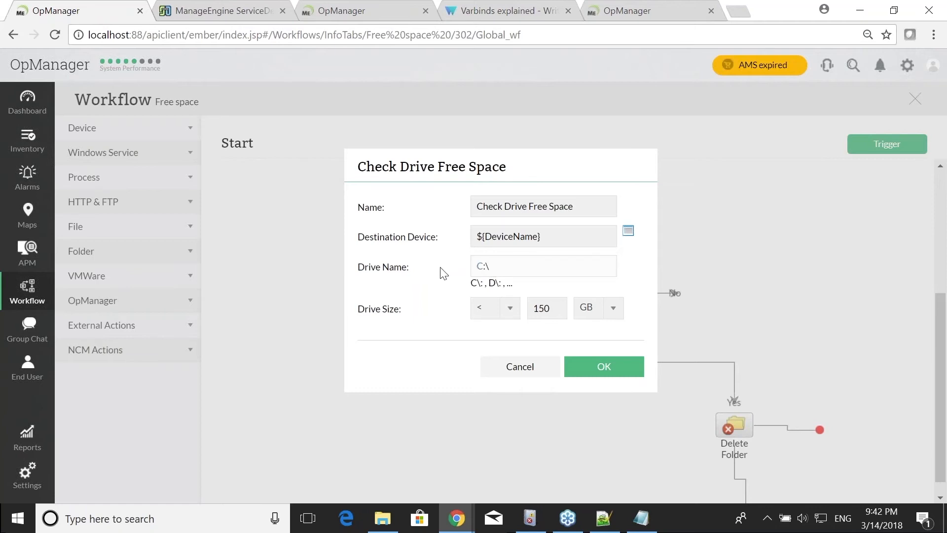
key(BackSpace)
text(C)
text(E)
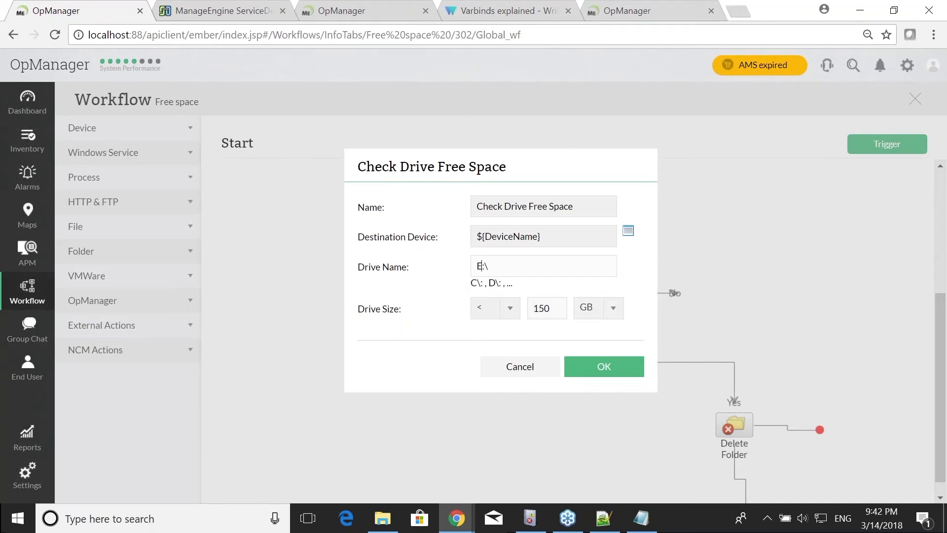
click(612, 365)
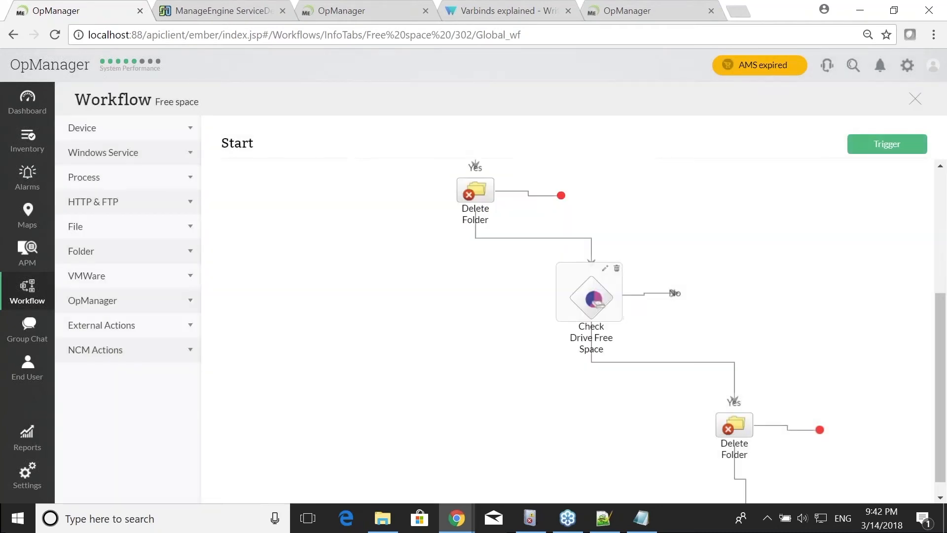
double_click(734, 421)
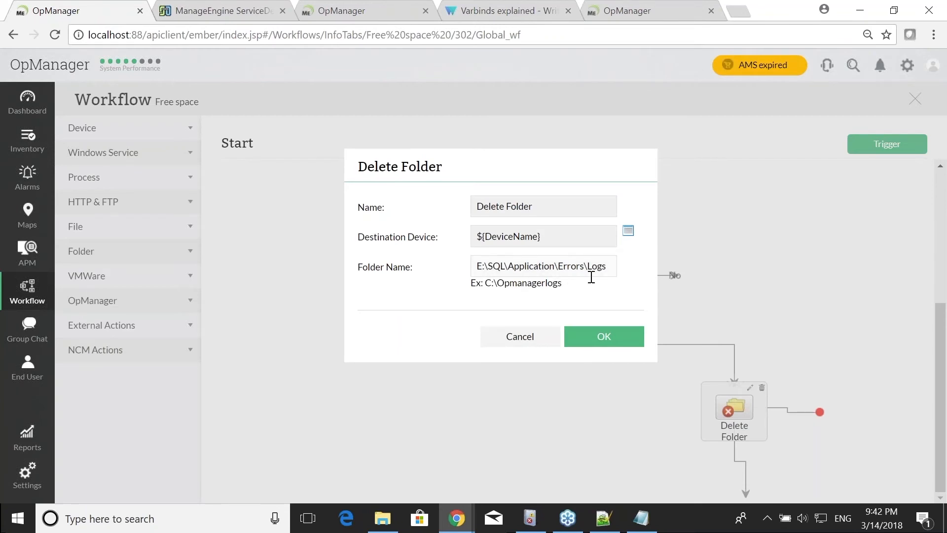
click(546, 338)
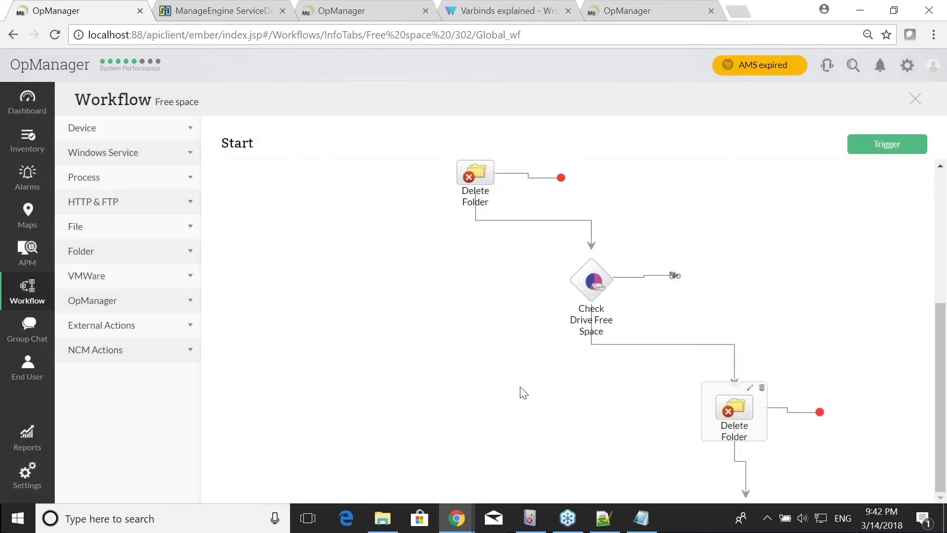
scroll(524, 393, up, 5)
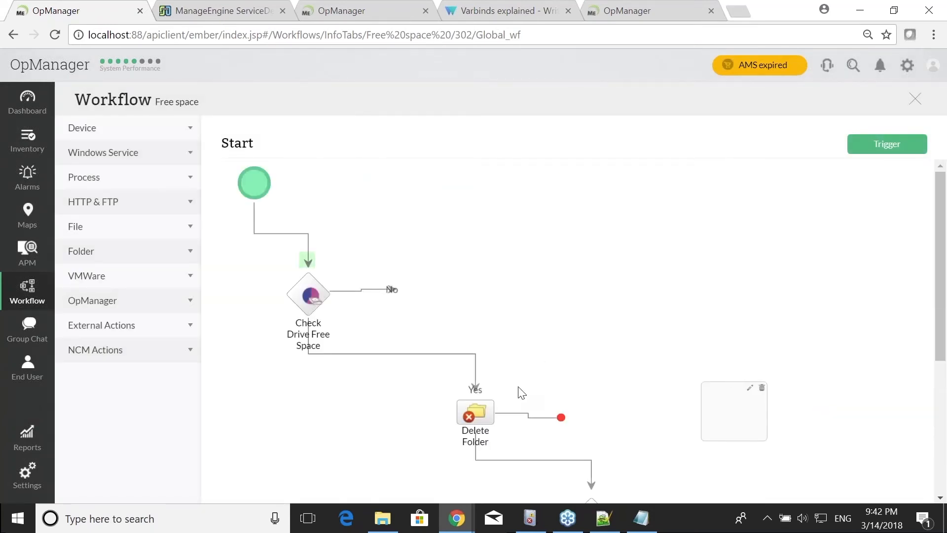
scroll(486, 275, down, 3)
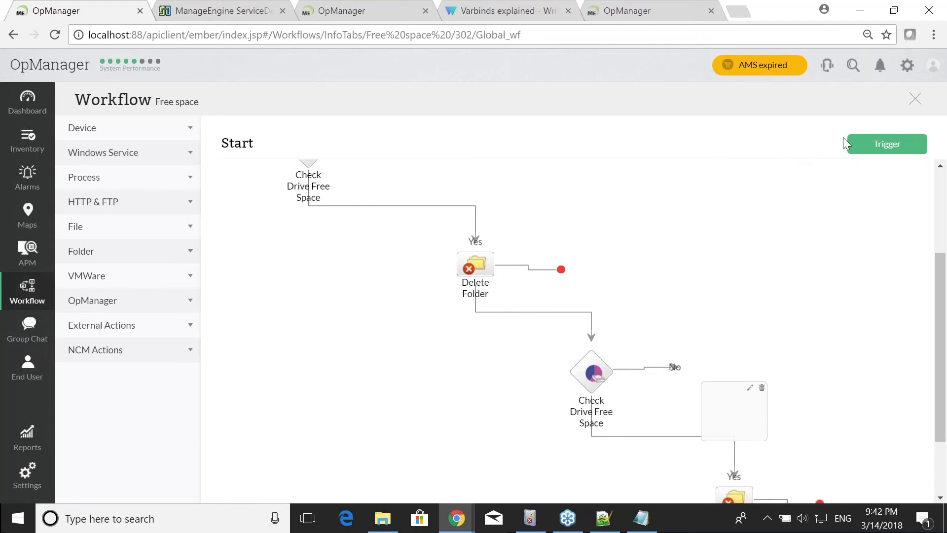
Open the trigger schedule options and attempt a save, dismissing the missing-trigger warning.
click(866, 145)
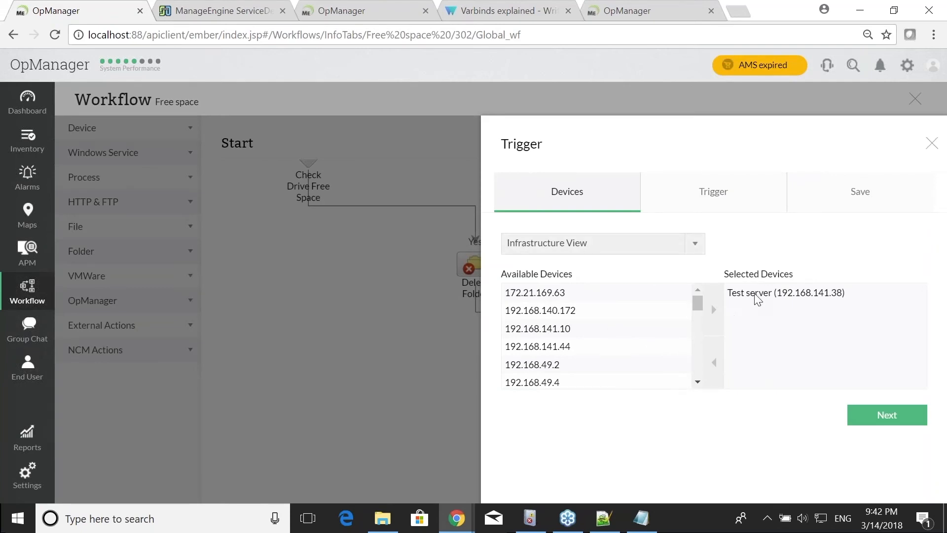
click(731, 209)
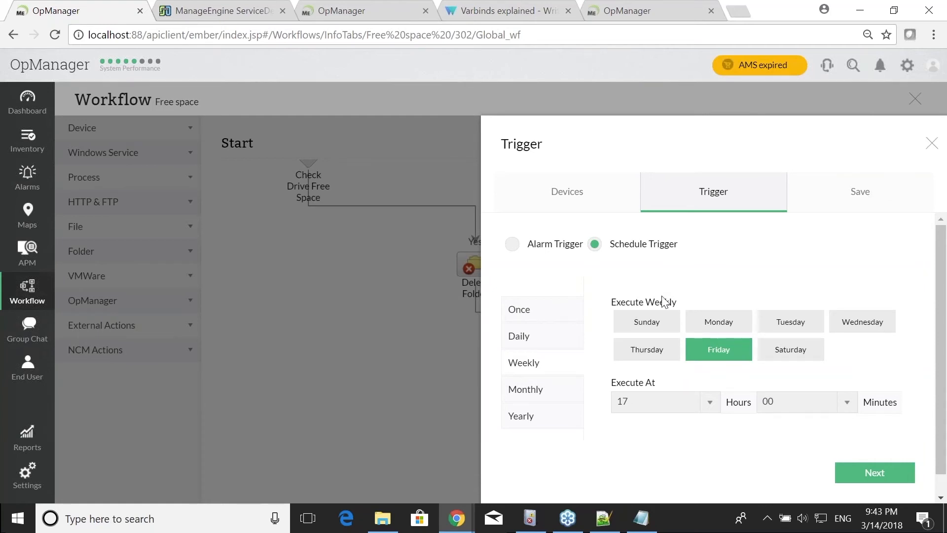
click(719, 355)
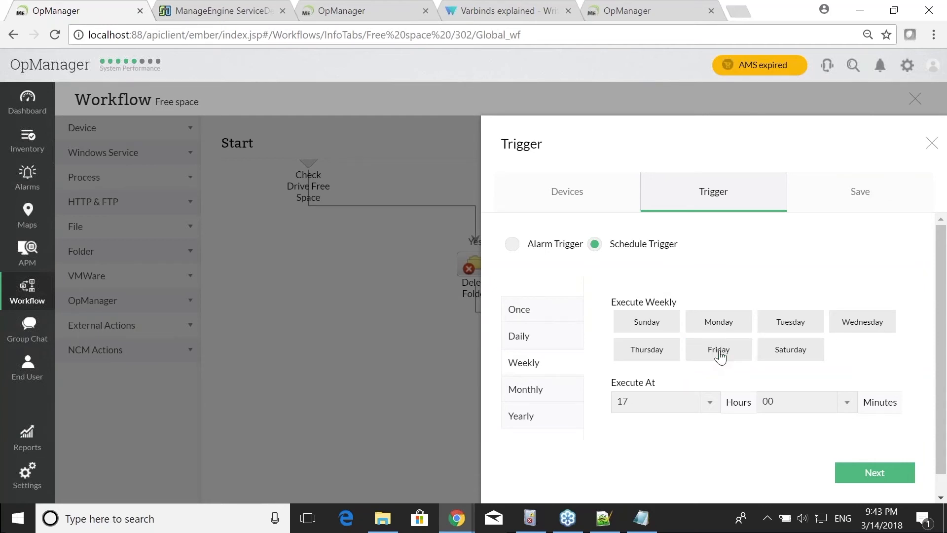
click(867, 475)
click(871, 391)
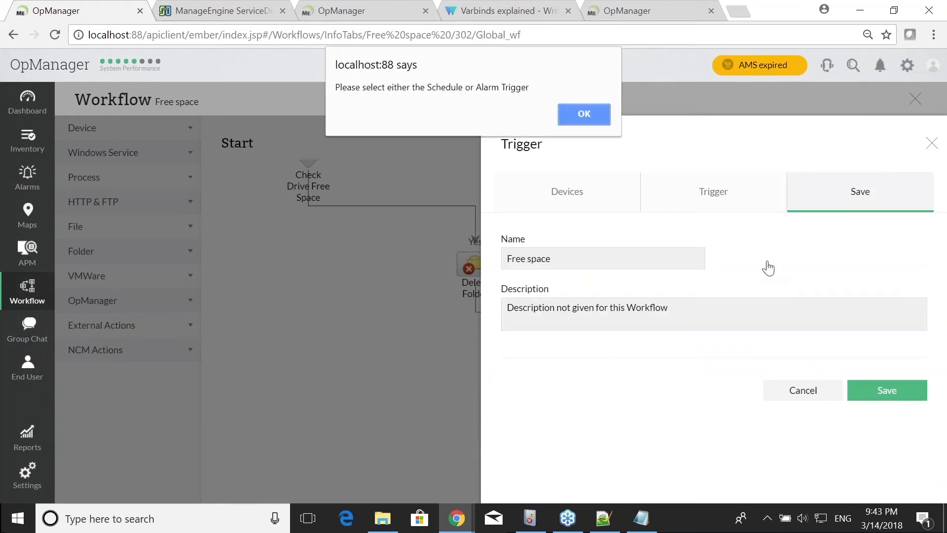
click(578, 118)
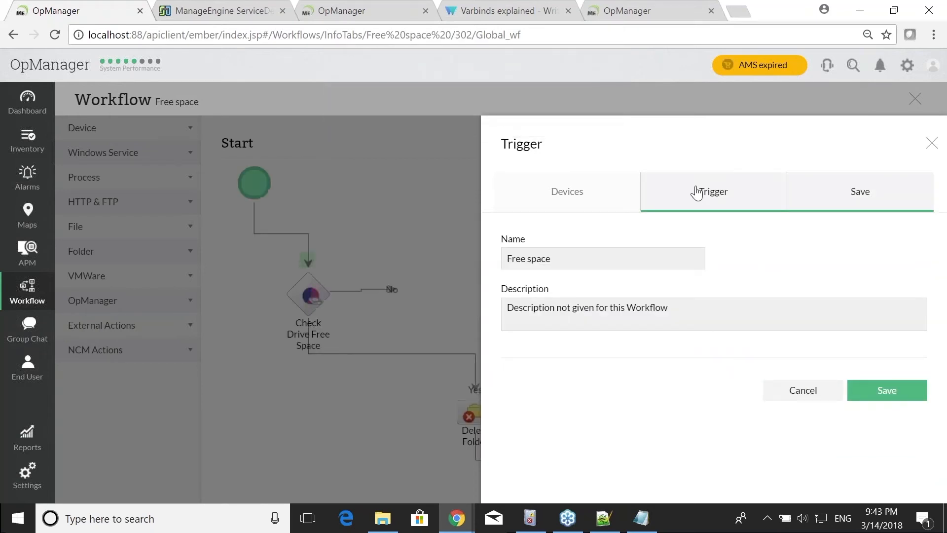
Schedule the Free space workflow weekly on Fridays at 17:00, save, and close the editor.
click(696, 192)
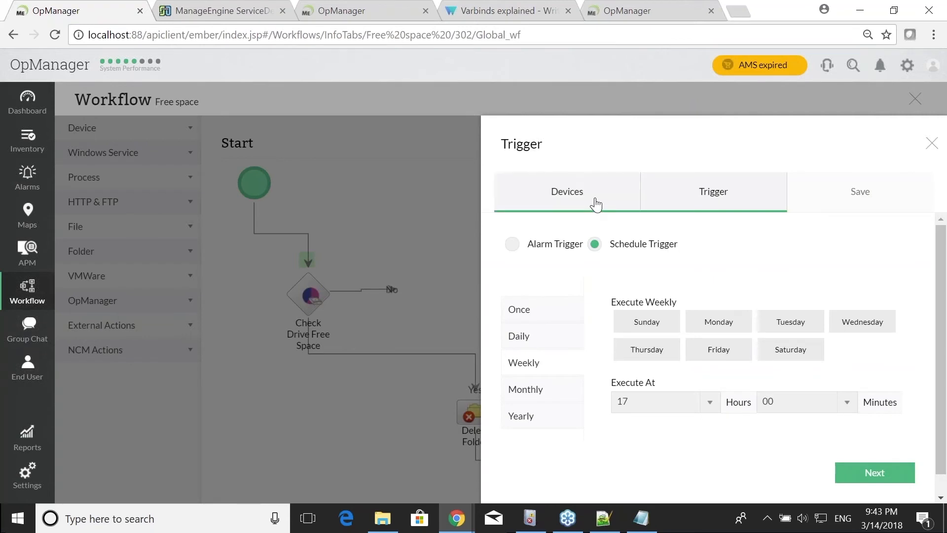
click(710, 358)
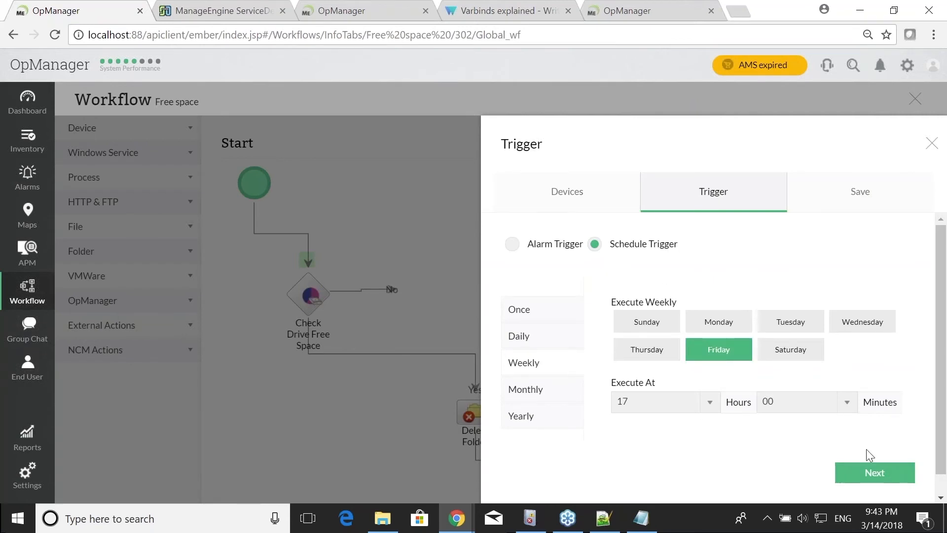
click(871, 477)
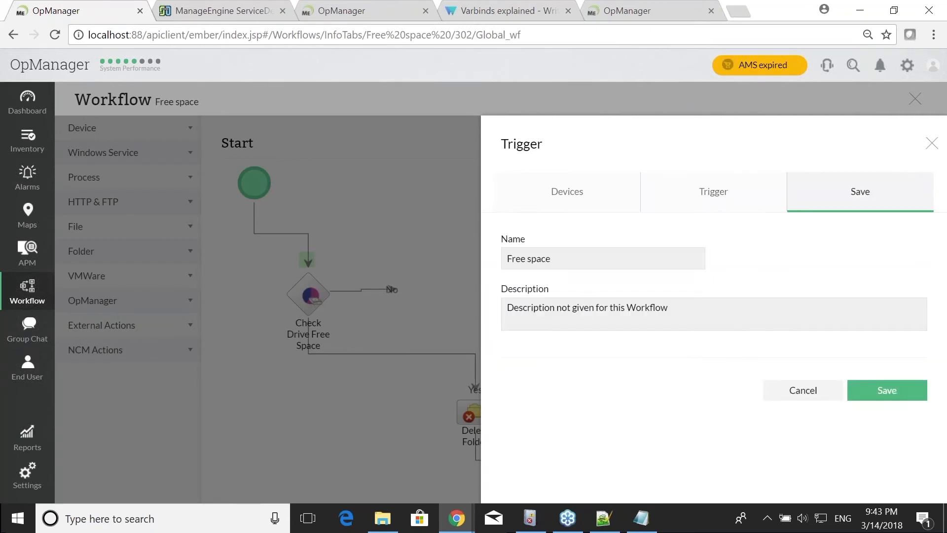
click(866, 397)
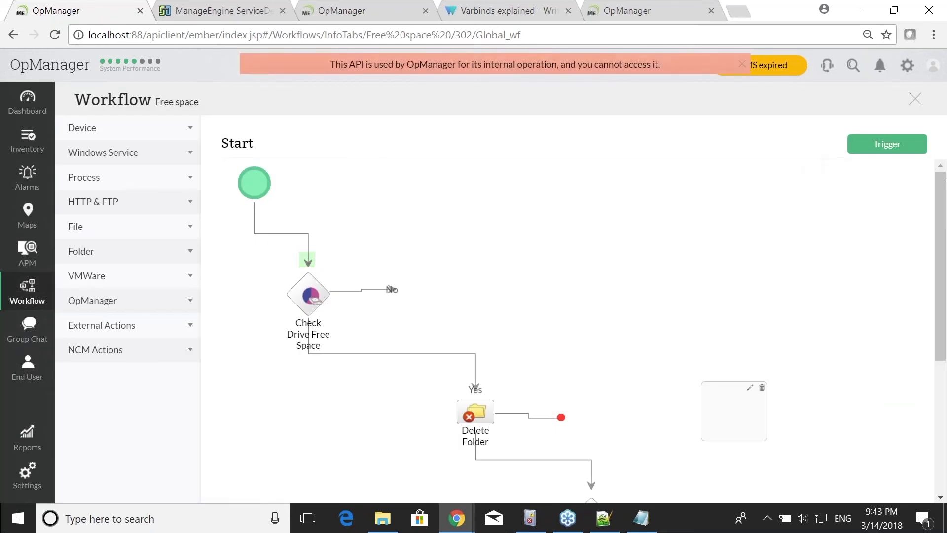
click(915, 99)
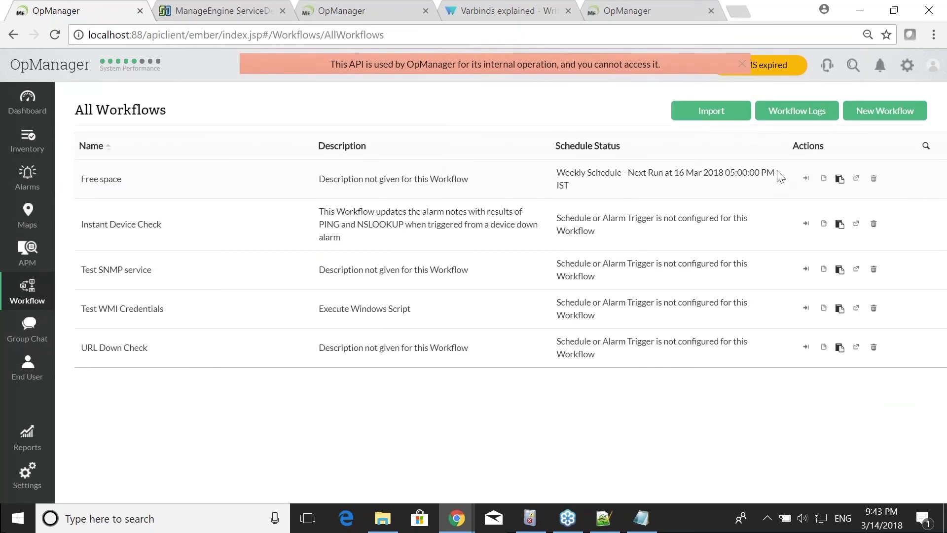
click(807, 179)
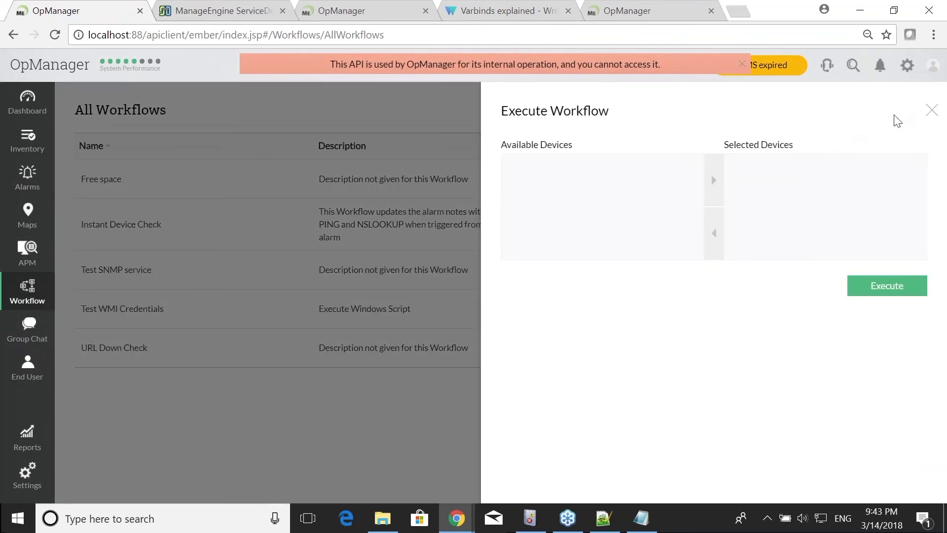
click(932, 109)
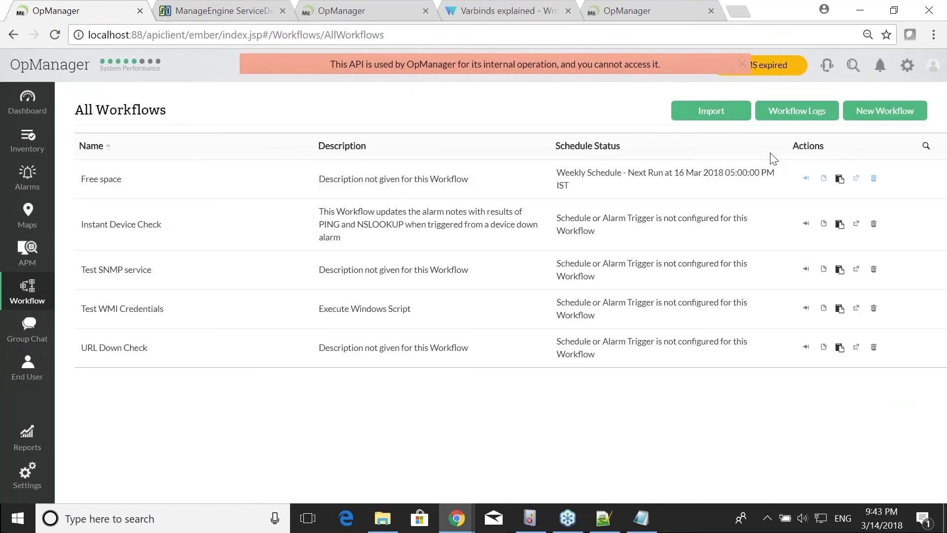
click(105, 180)
scroll(770, 220, down, 5)
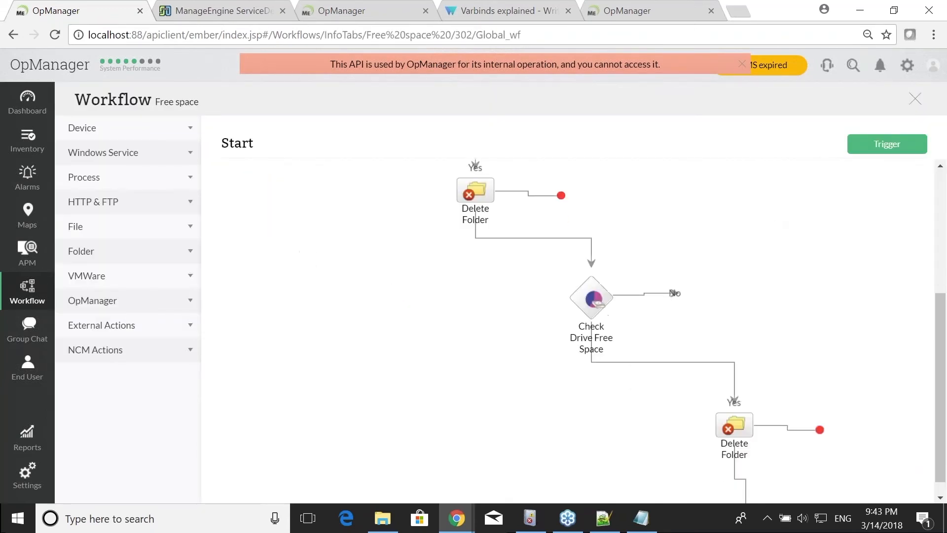
click(887, 144)
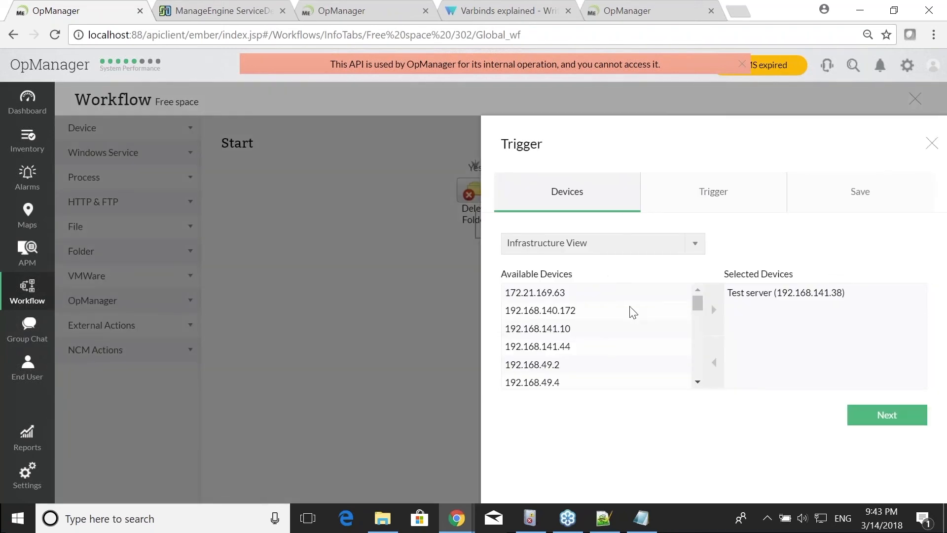
click(773, 300)
click(886, 415)
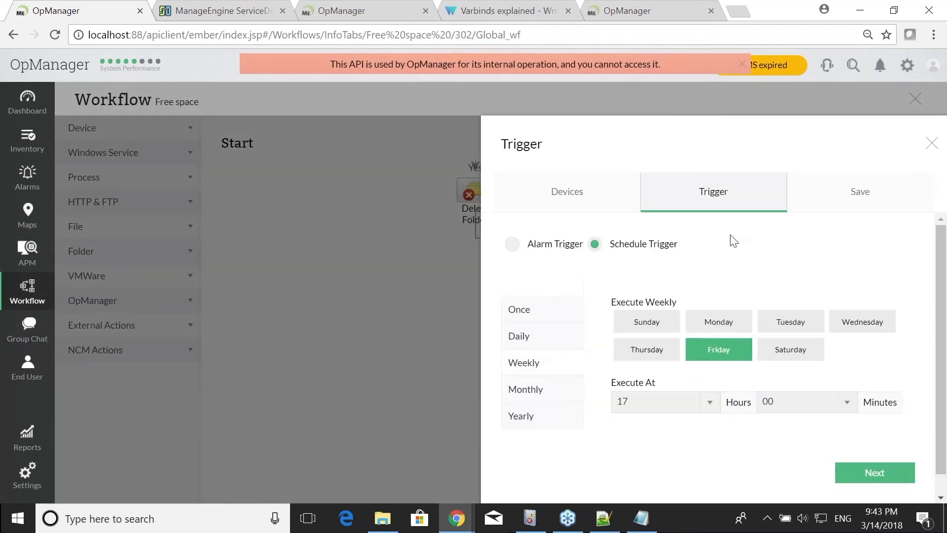
click(877, 471)
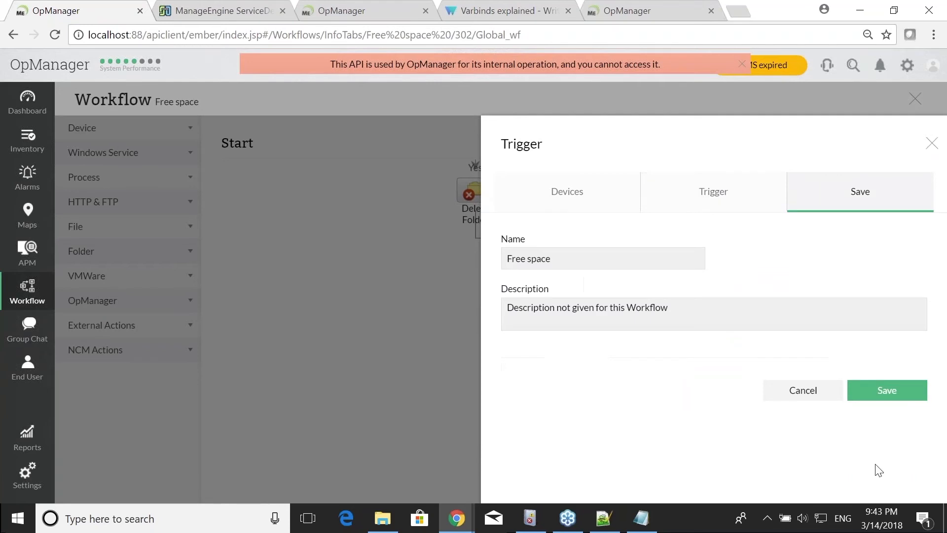
click(882, 394)
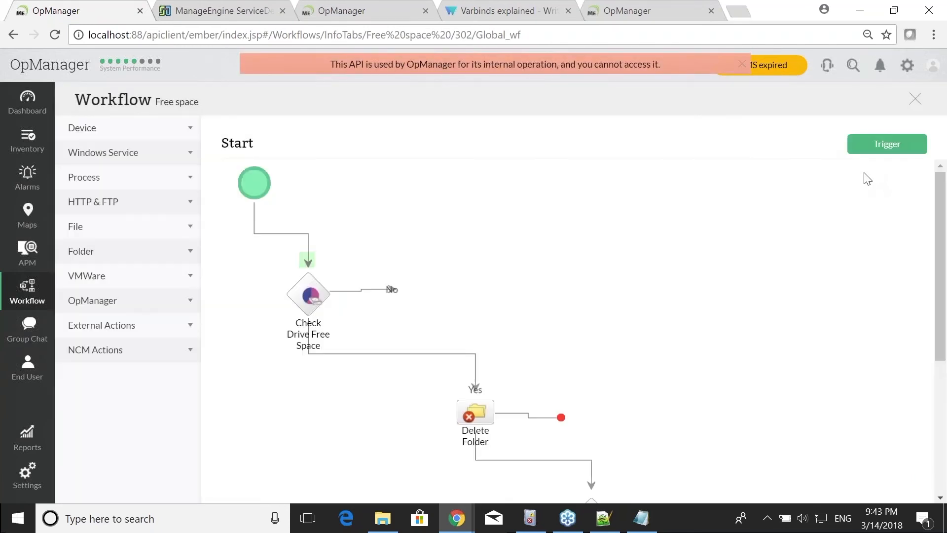
click(742, 64)
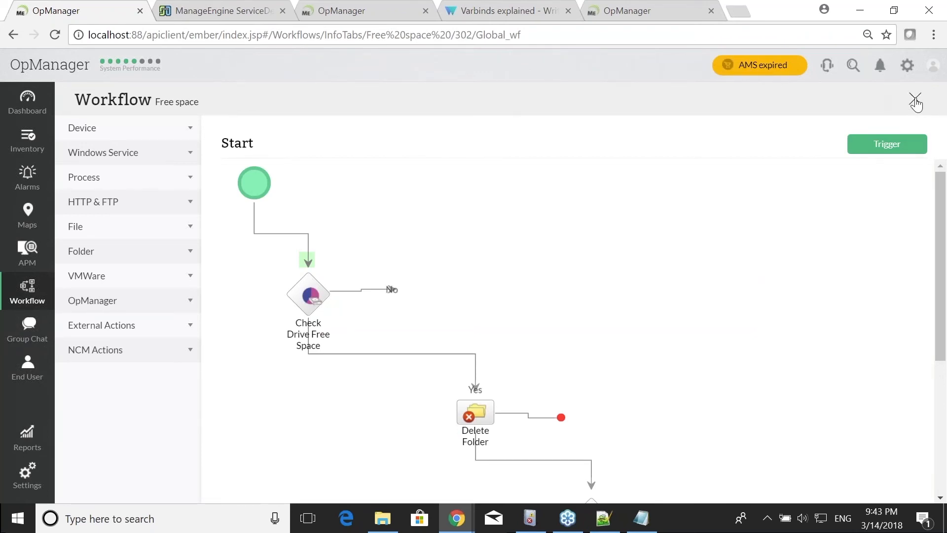
click(916, 100)
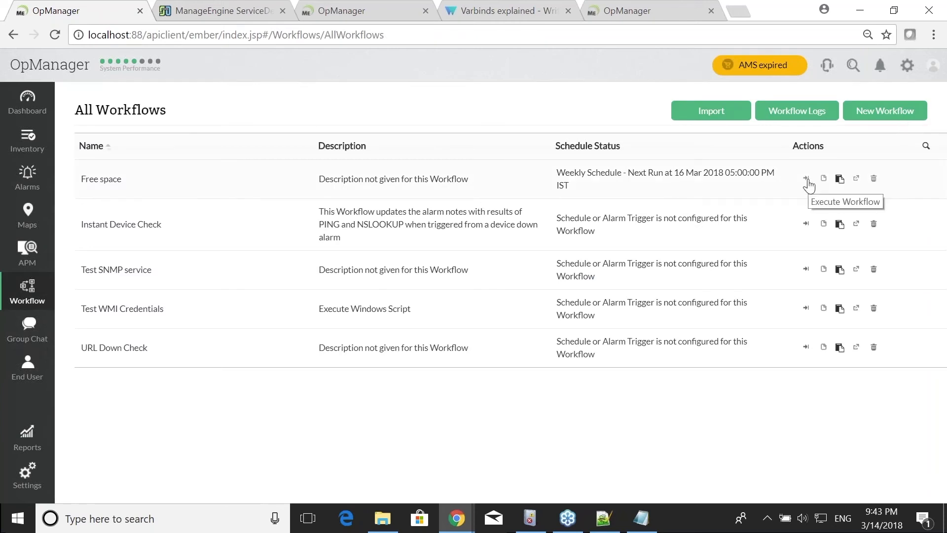
Open Workflow Logs and expand it into the full Reports Workflow Logs view.
click(793, 115)
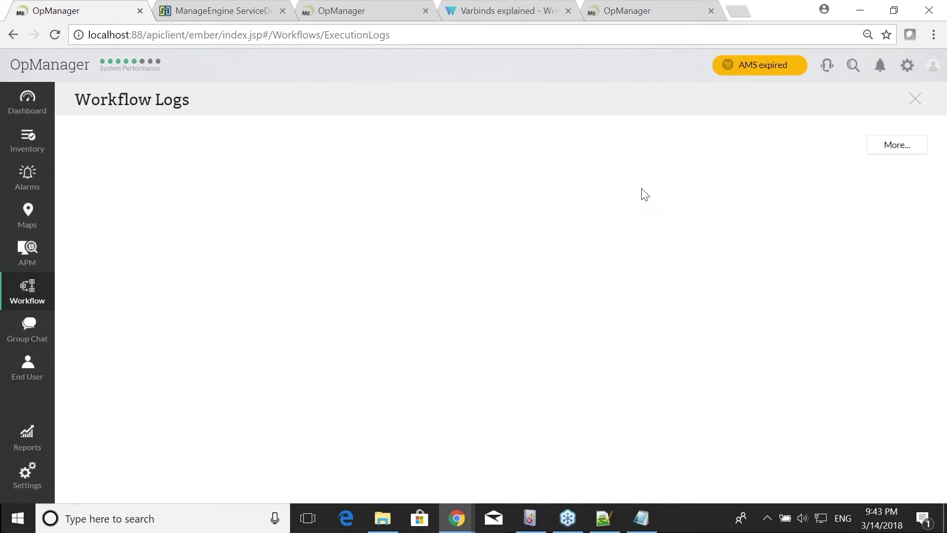
click(430, 34)
click(880, 145)
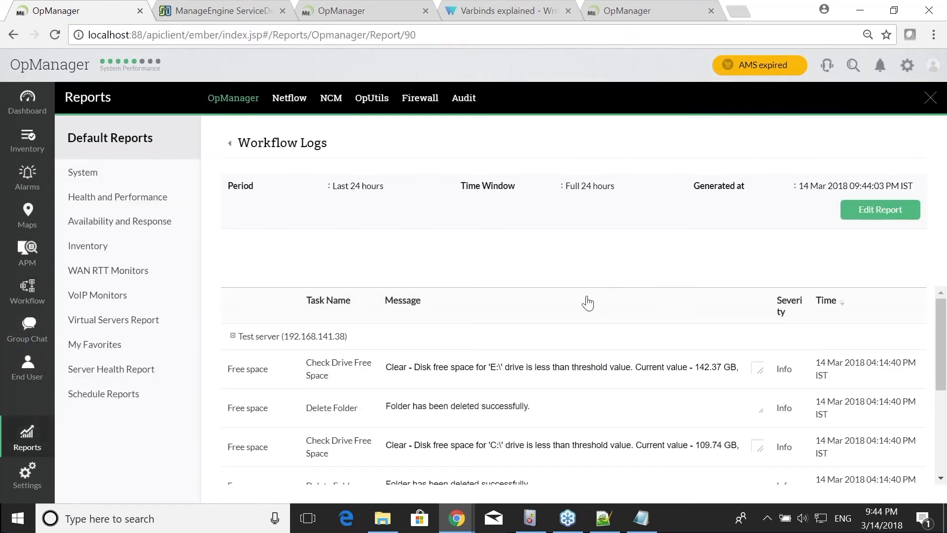
scroll(586, 300, down, 2)
scroll(552, 363, up, 2)
Scan the log entries, marking the 142.37 GB free-space value, then switch to the presentation.
drag(696, 368, 721, 367)
scroll(668, 422, down, 1)
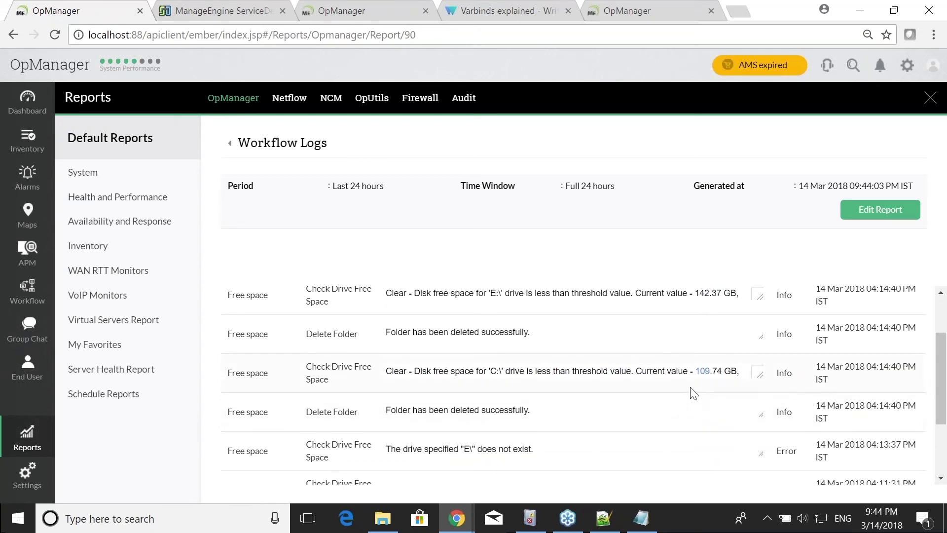
scroll(645, 387, down, 3)
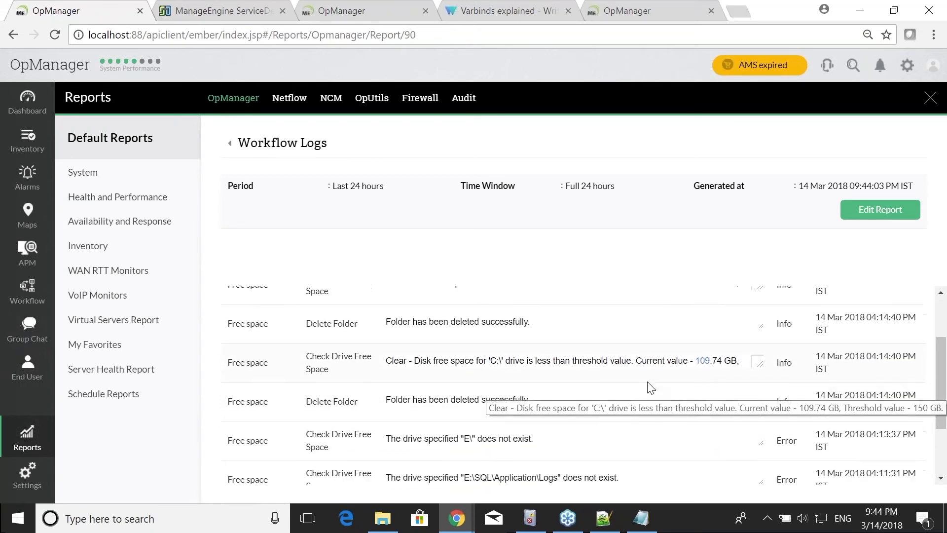
scroll(601, 382, up, 2)
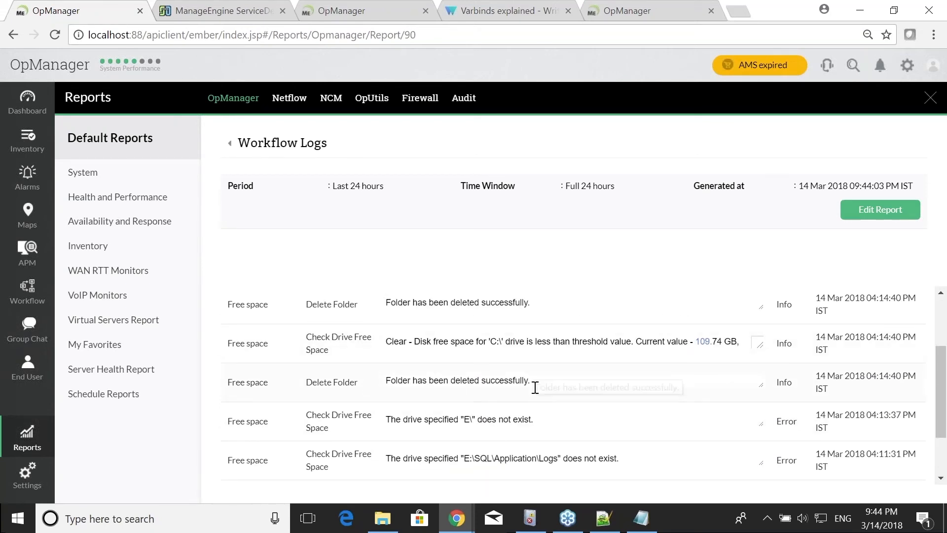
scroll(537, 388, down, 2)
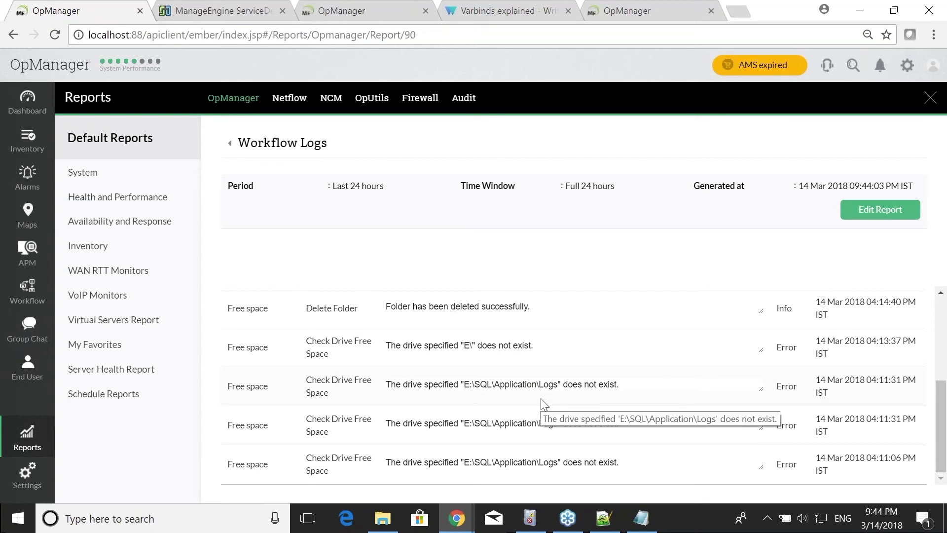
scroll(542, 405, up, 5)
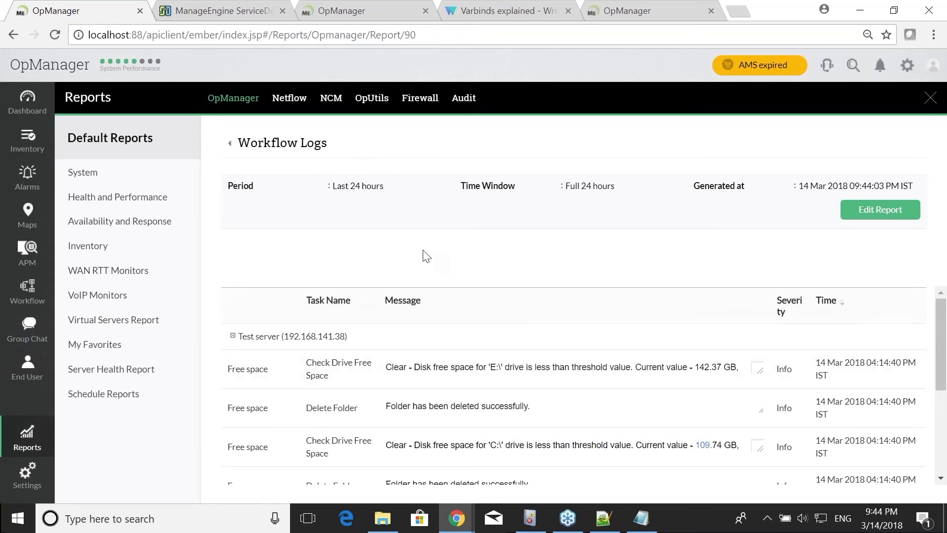
key(alt+Tab)
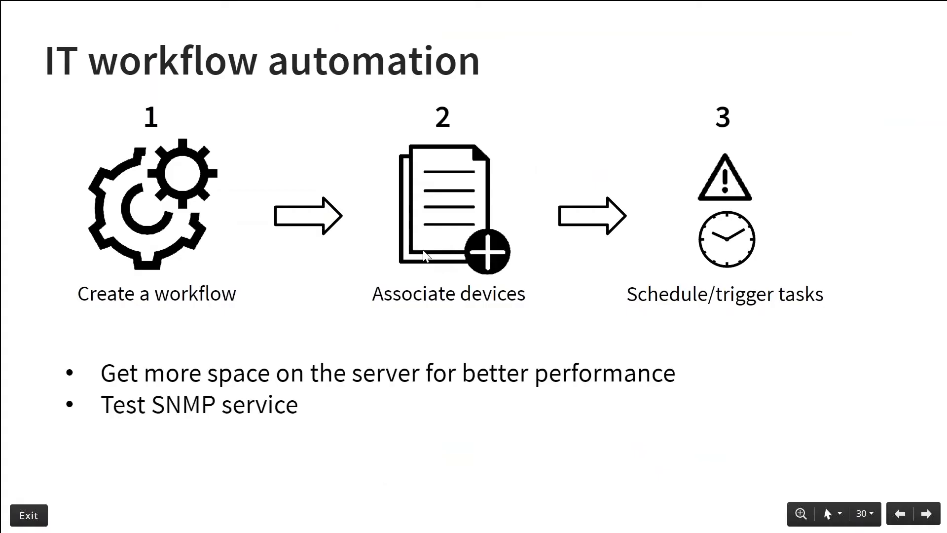
Switch from the slideshow back to OpManager's Workflow Logs report for Test server.
key(alt+Tab)
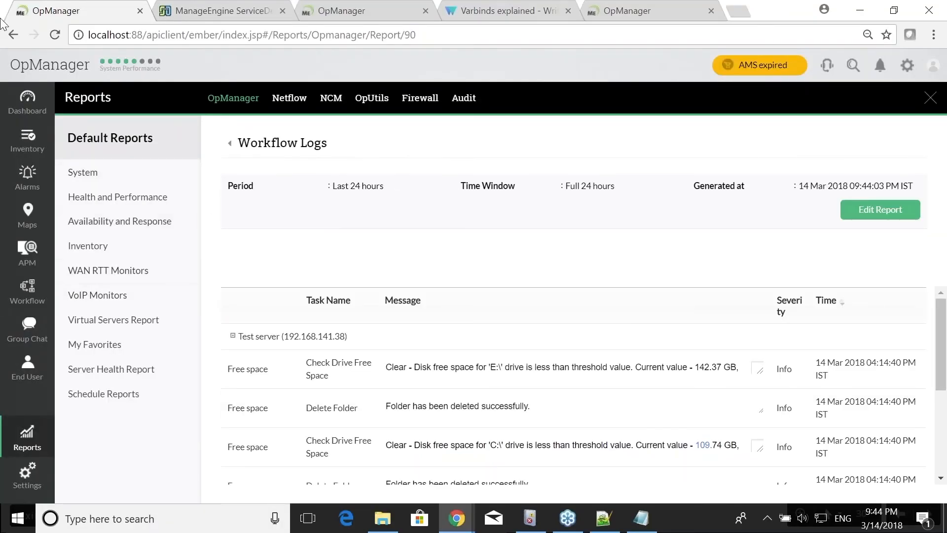
Open Test SNMP service, view its Start Process SNMPD step unchanged, and bring up Trigger.
click(29, 304)
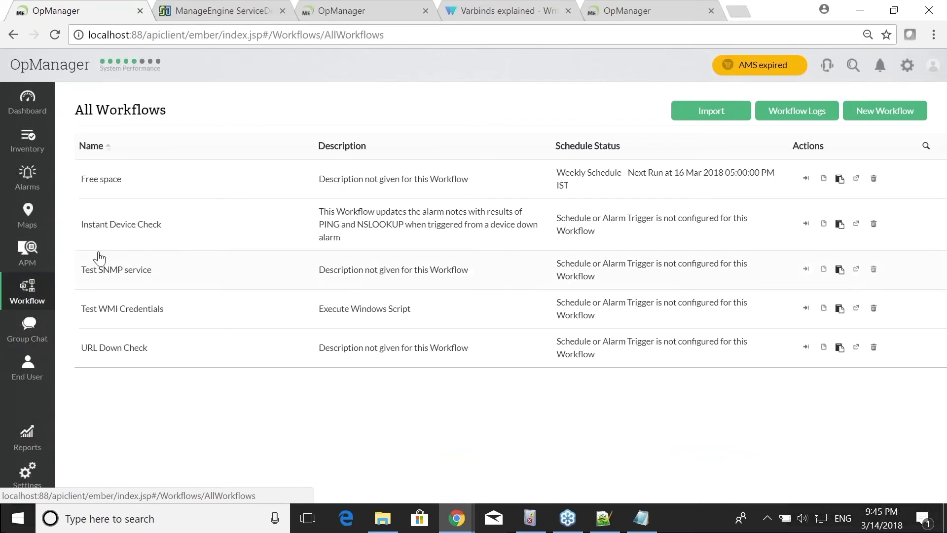
click(116, 278)
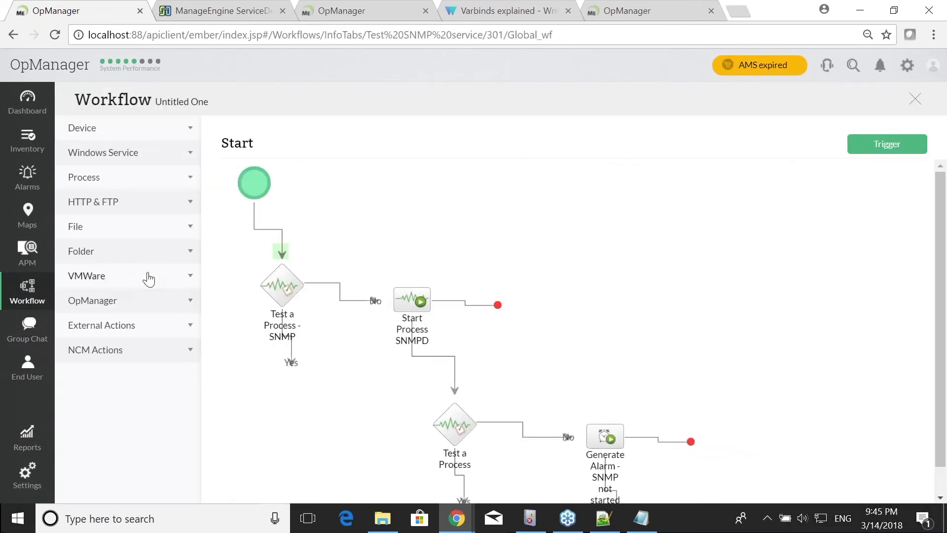
scroll(397, 237, down, 1)
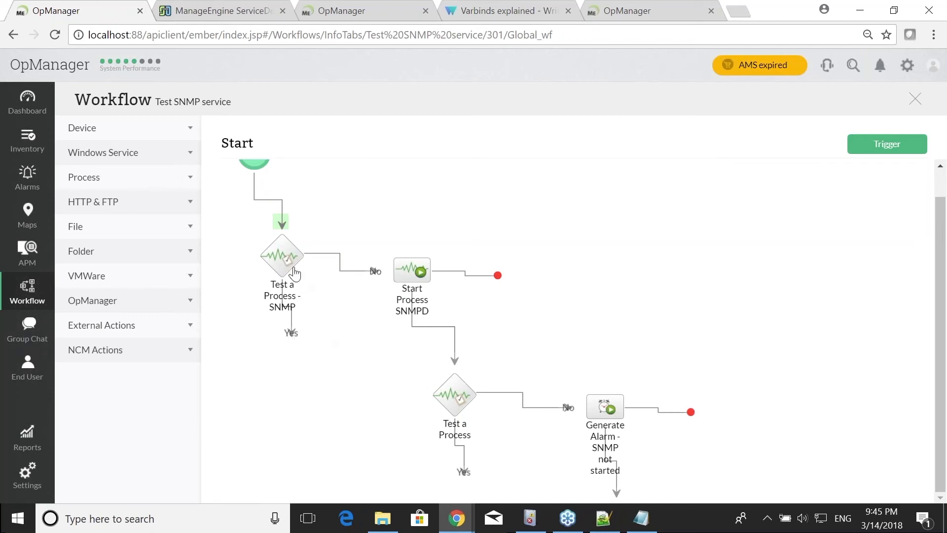
double_click(413, 270)
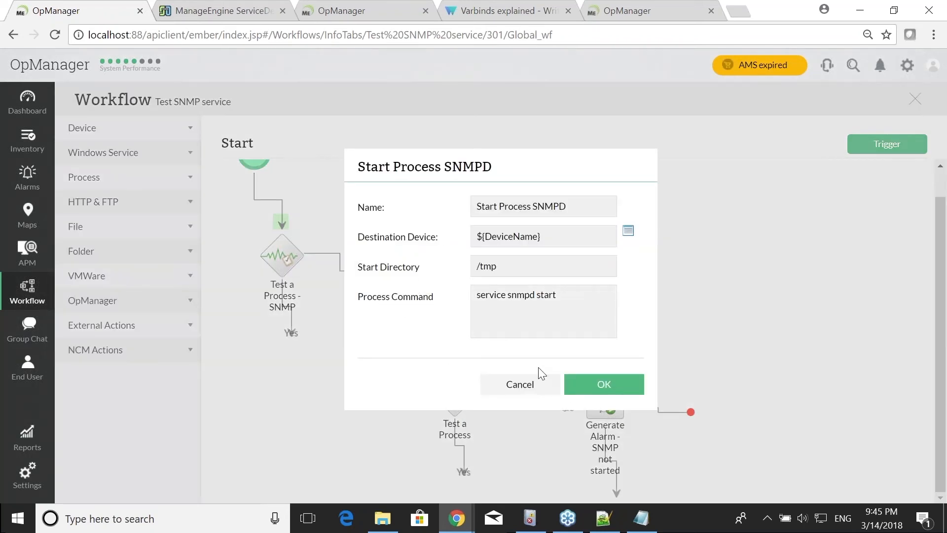
click(520, 385)
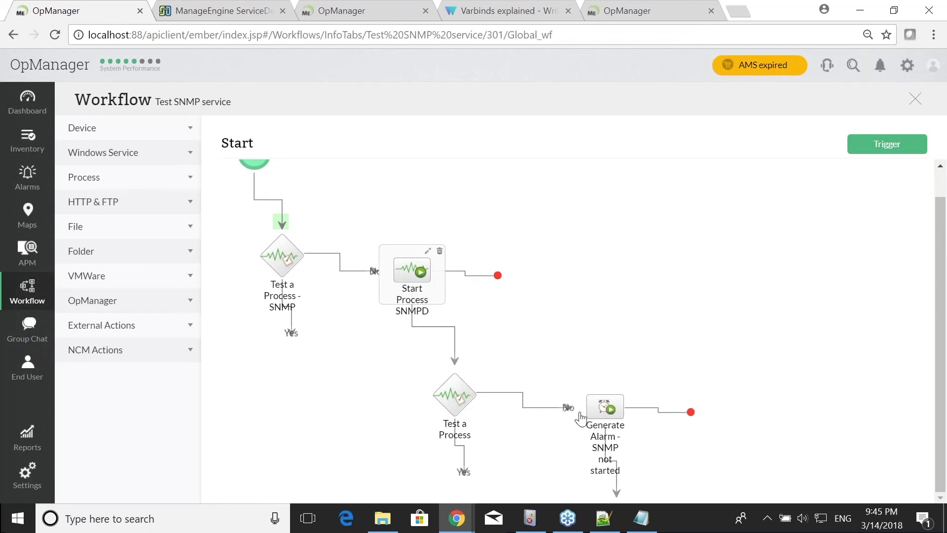
click(888, 144)
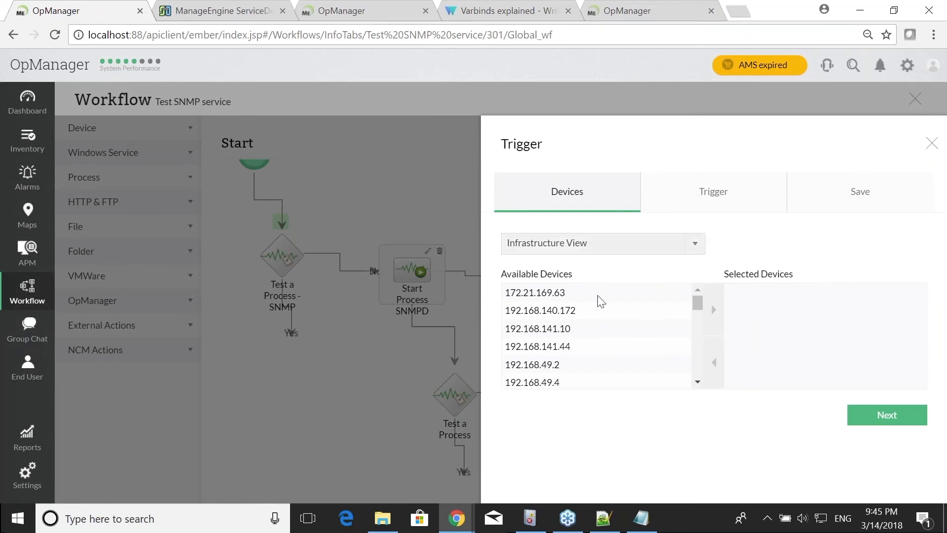
Add device 172.21.169.63 and trigger on the snmp process monitor only, excluding MSSQL and httpd.
click(612, 296)
click(717, 323)
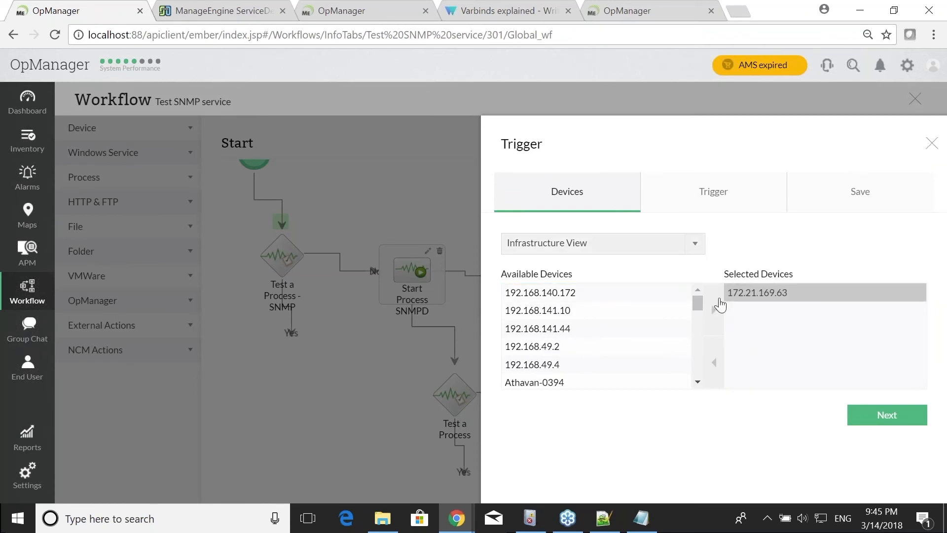
click(713, 193)
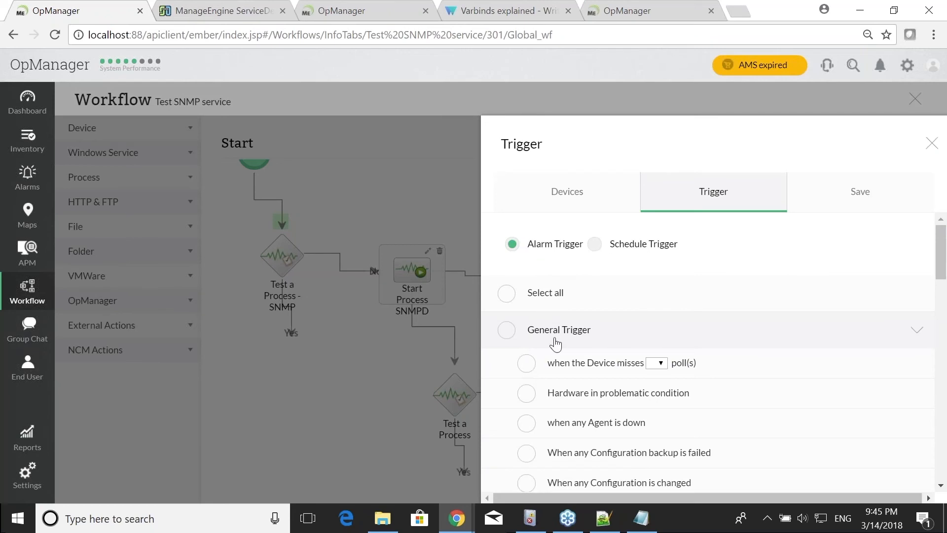
scroll(554, 338, down, 6)
scroll(604, 345, down, 5)
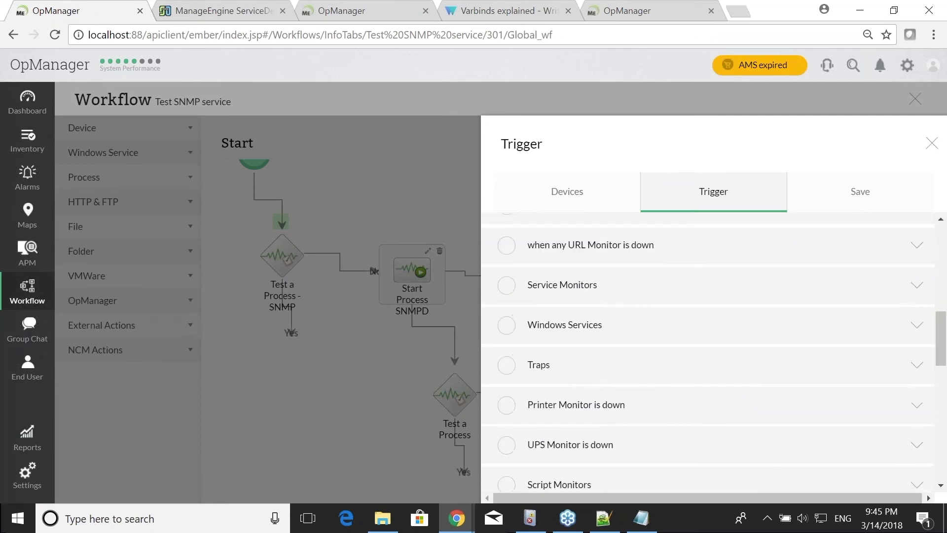
scroll(599, 401, down, 3)
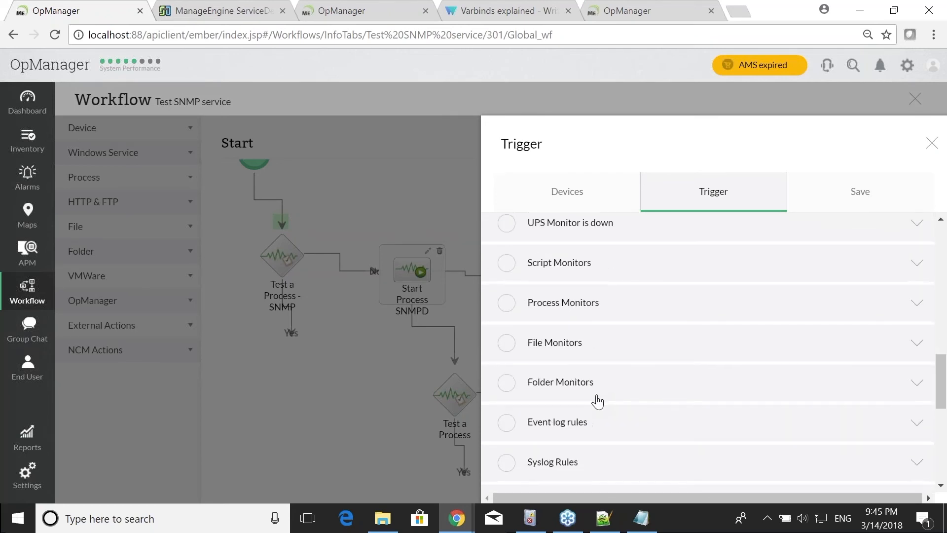
click(509, 304)
click(527, 338)
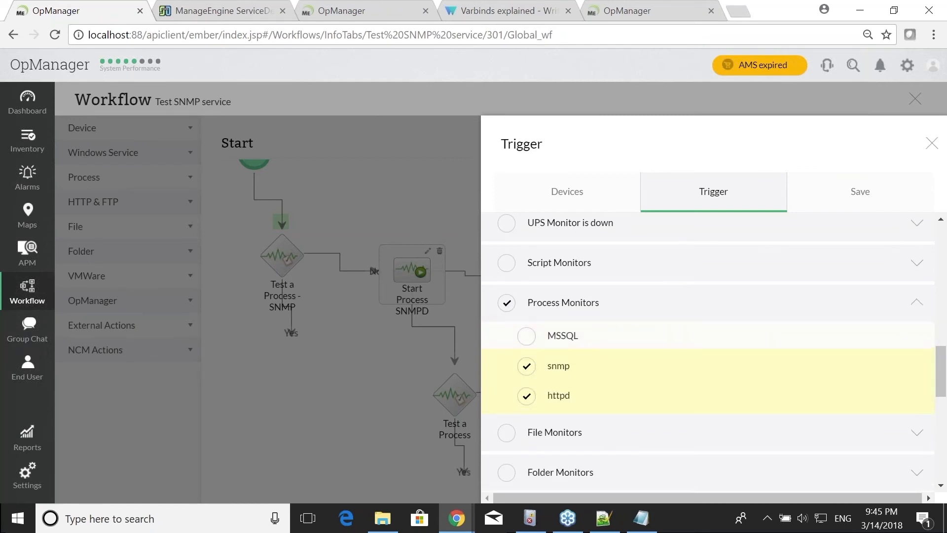
click(527, 396)
scroll(856, 450, down, 12)
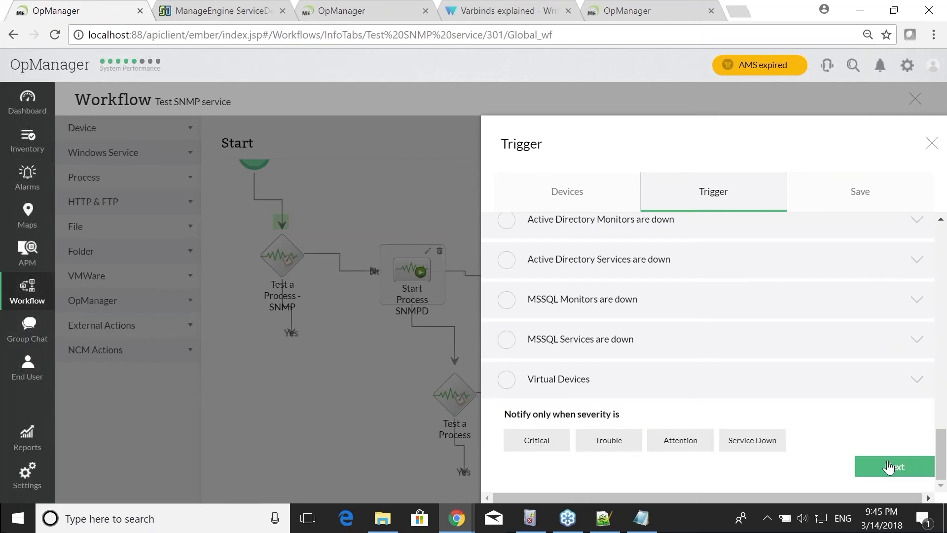
Attempt to save the trigger and dismiss the missing-severity warning.
click(889, 467)
scroll(744, 347, up, 3)
scroll(730, 340, down, 3)
click(867, 481)
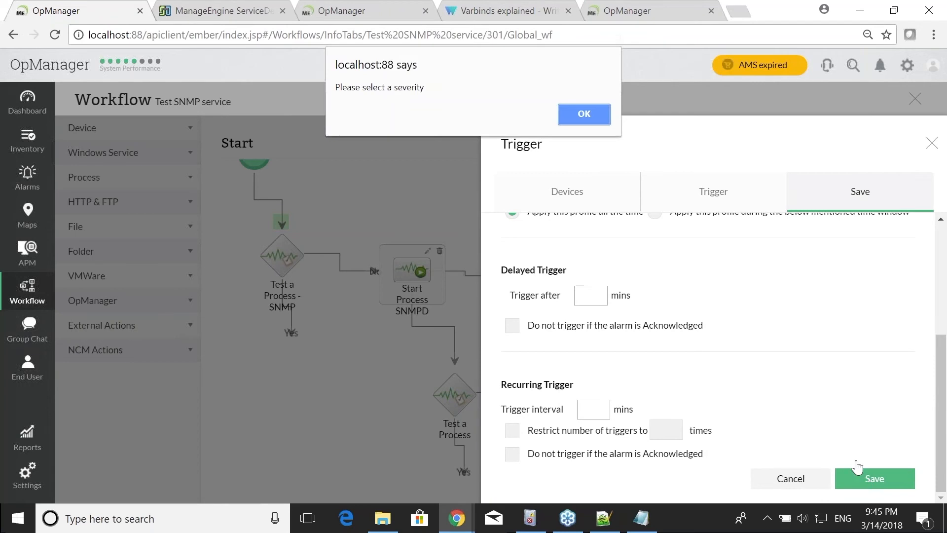
click(567, 112)
Select Service Down severity, save the alarm trigger, and close the workflow editor.
scroll(769, 365, up, 4)
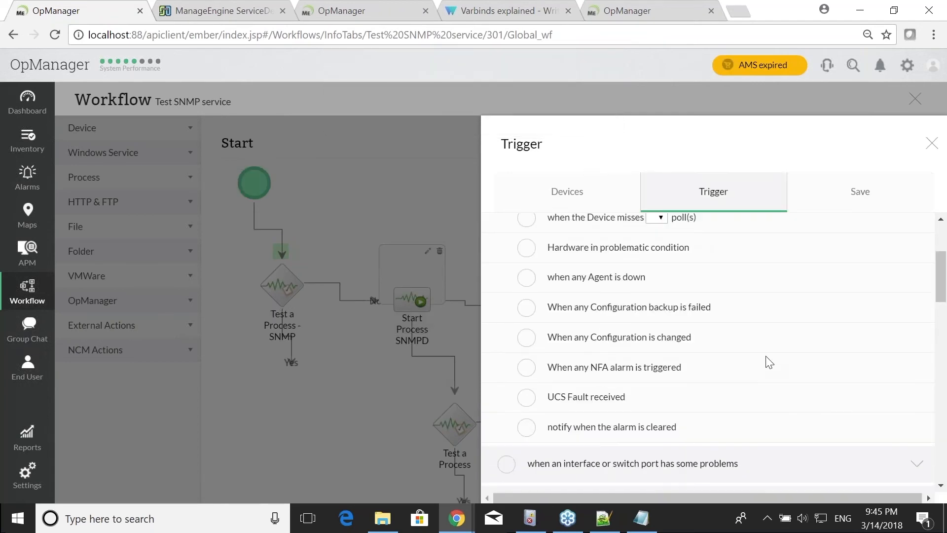
scroll(661, 338, down, 2)
scroll(681, 365, down, 10)
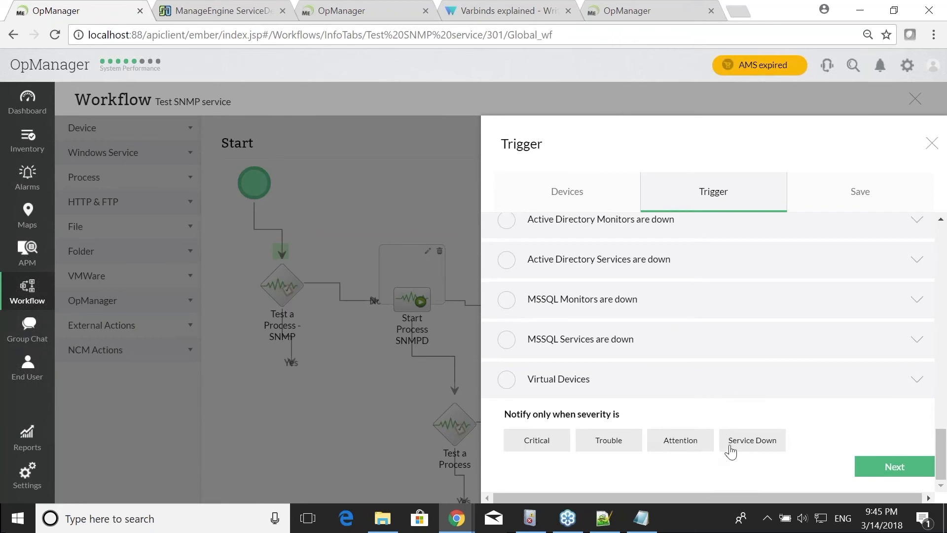
click(741, 446)
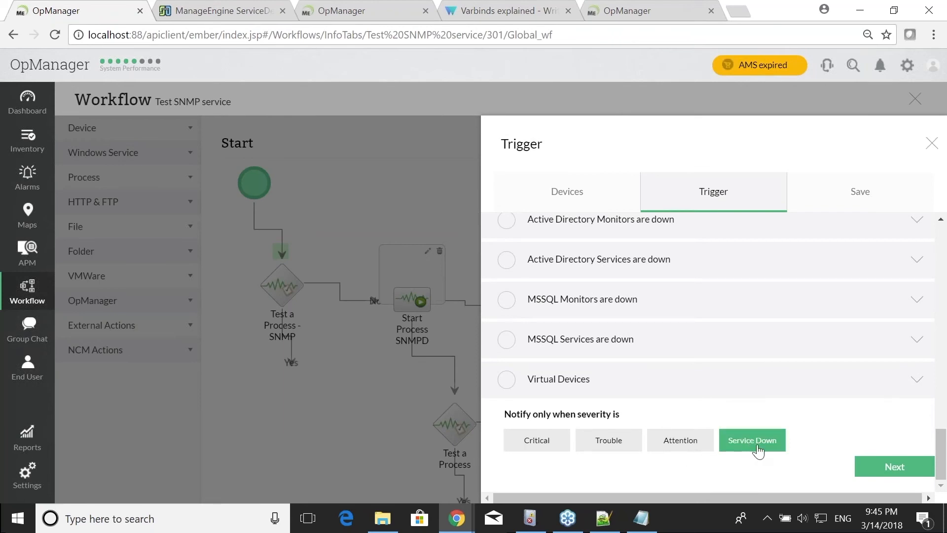
click(871, 467)
click(875, 479)
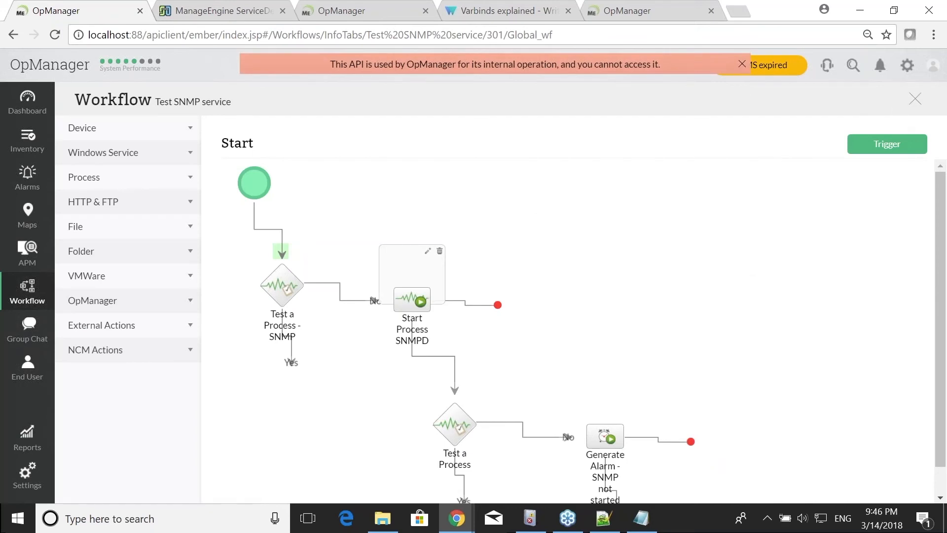
click(915, 98)
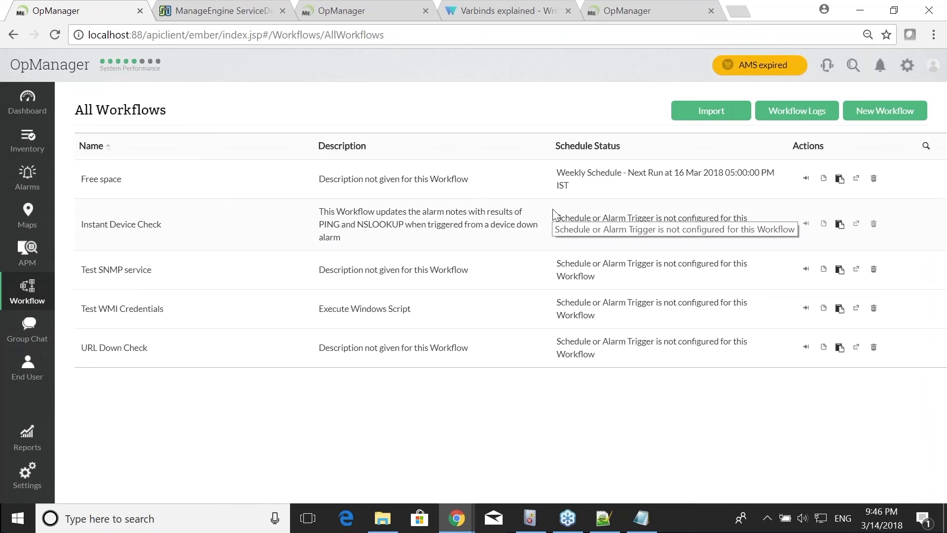
Recheck the Test SNMP service workflow, then reveal the Export/ Import available templates bullet.
click(131, 282)
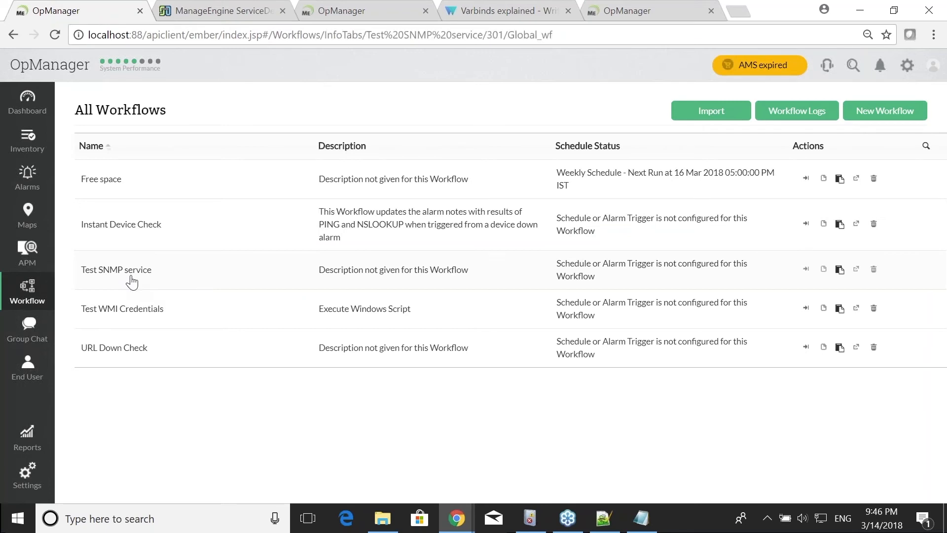
scroll(587, 286, down, 1)
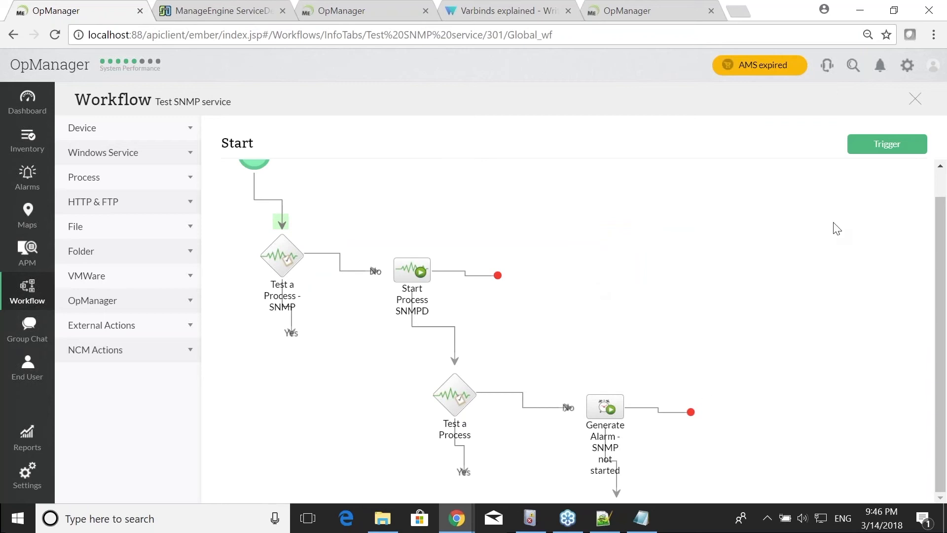
click(914, 101)
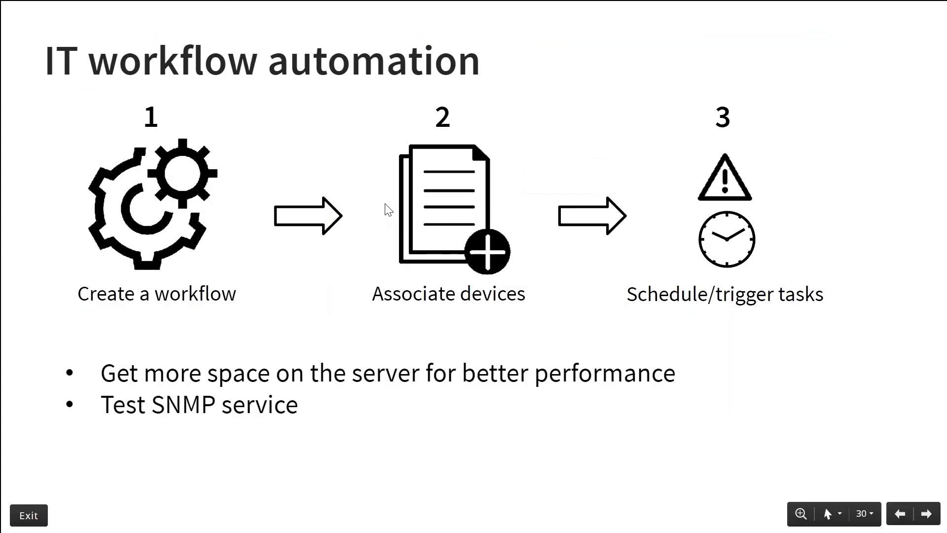
key(Right)
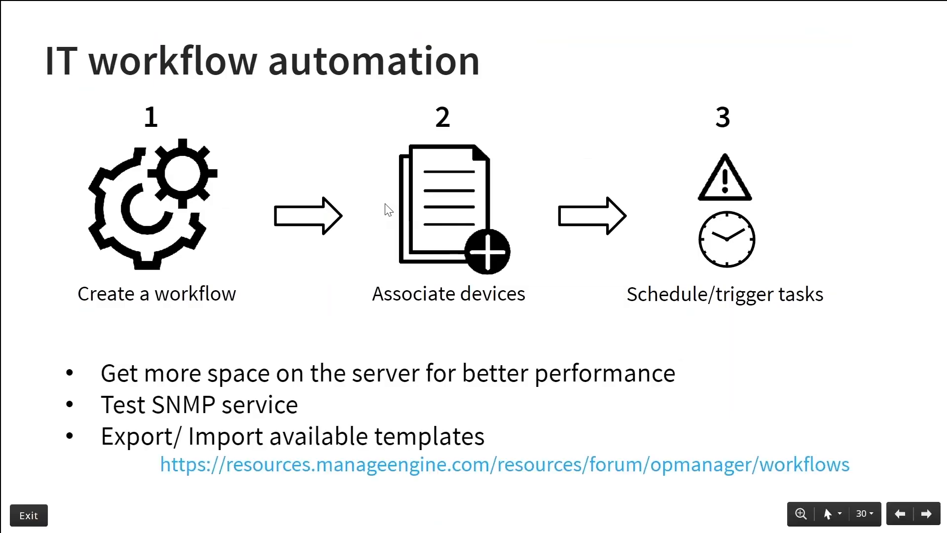
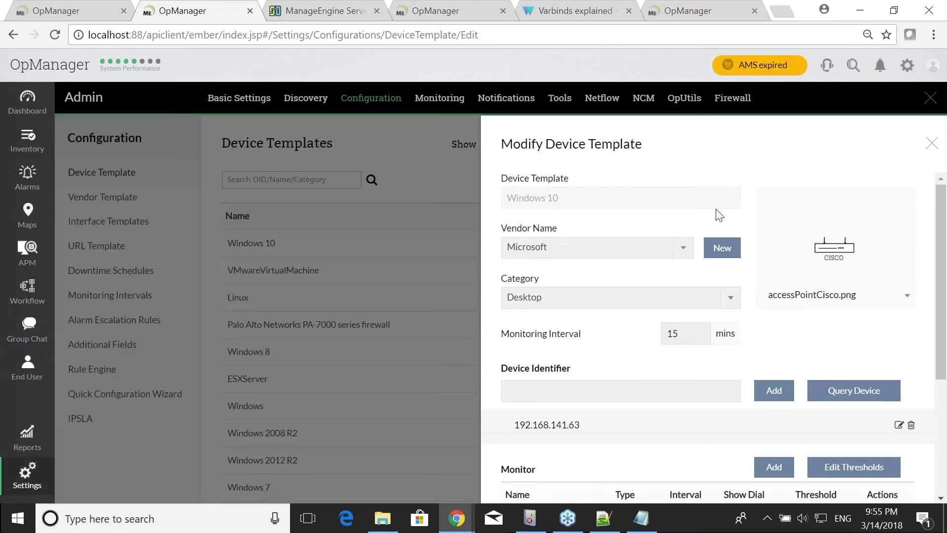
Scroll down to the Windows 10 template's three 15-minute disk-space monitors.
scroll(721, 207, down, 4)
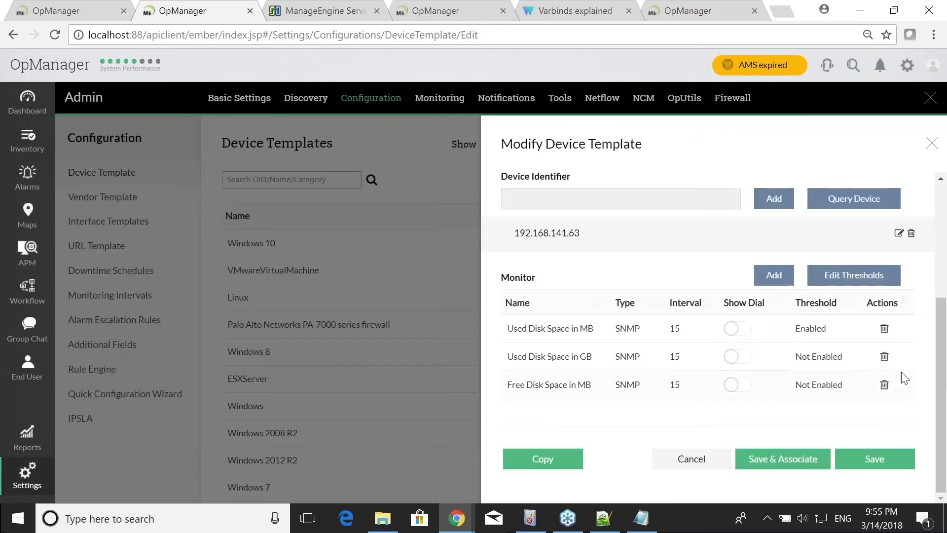
Open the template monitors' threshold editor, then cancel without changes.
click(836, 279)
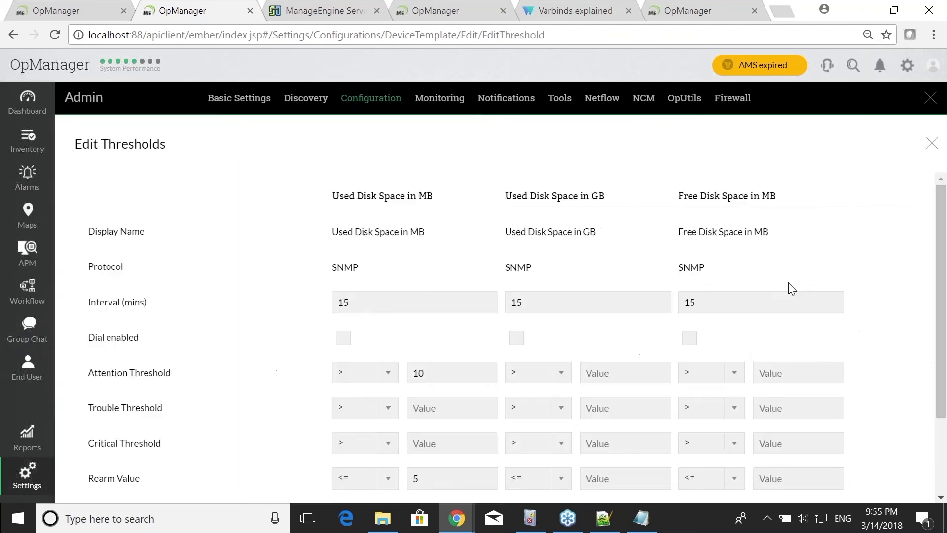
scroll(645, 312, down, 2)
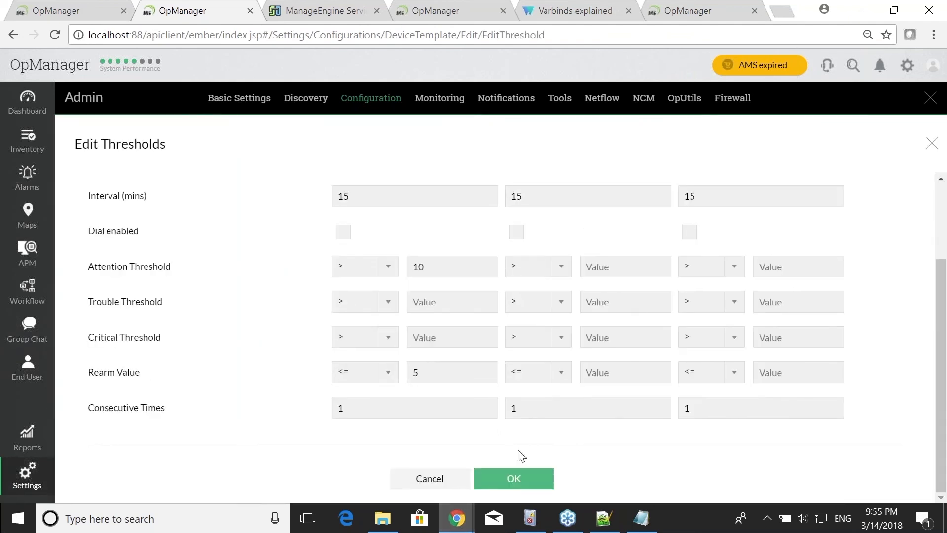
click(419, 486)
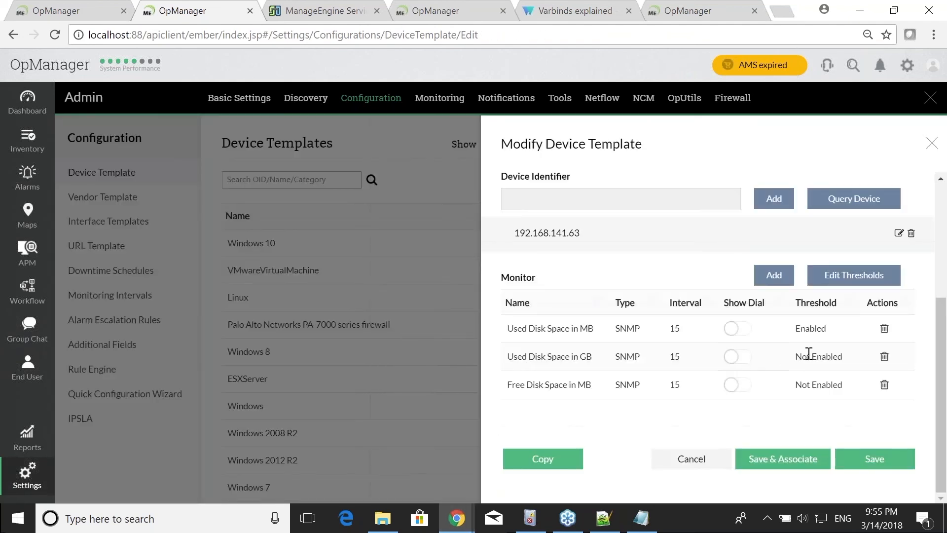
Save the template and add device 192.168.140.172 to the selected devices, showing all devices.
click(775, 458)
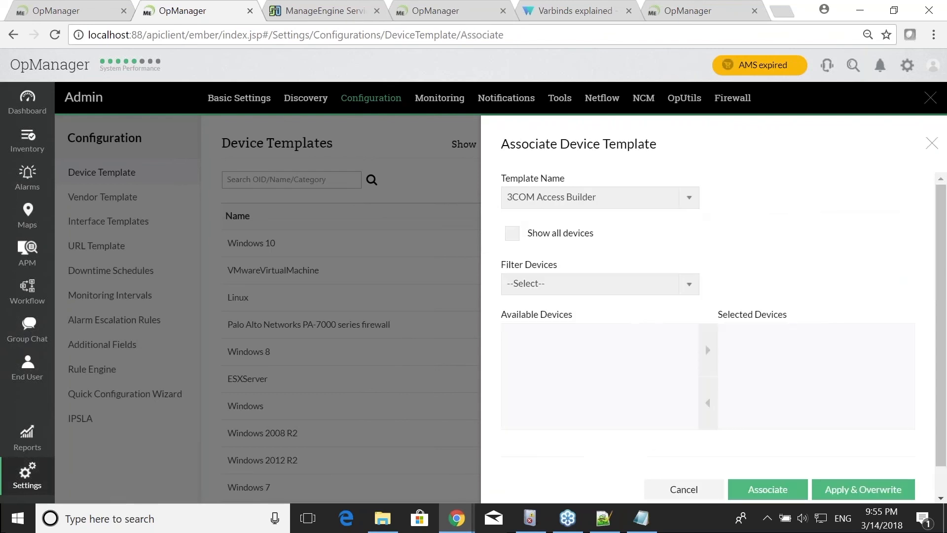
scroll(748, 306, down, 2)
scroll(747, 306, up, 2)
click(747, 304)
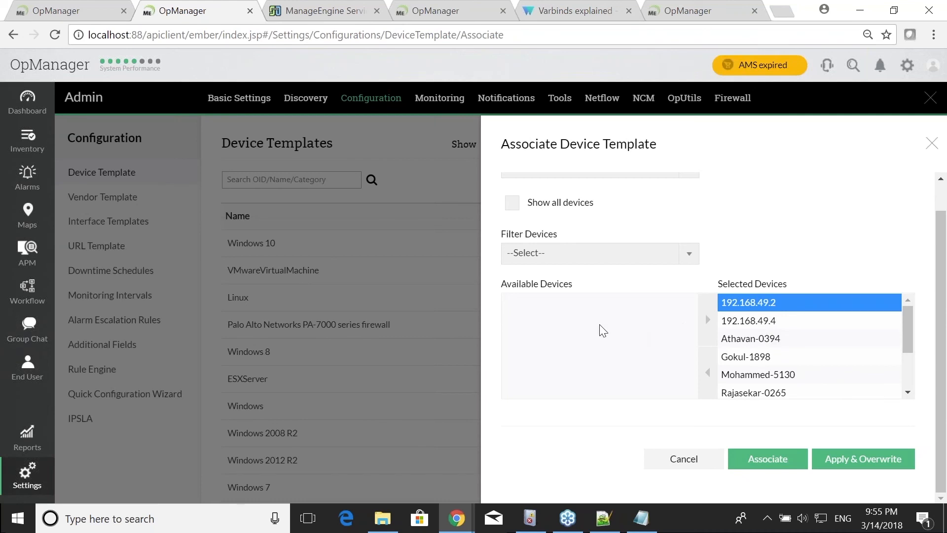
click(512, 202)
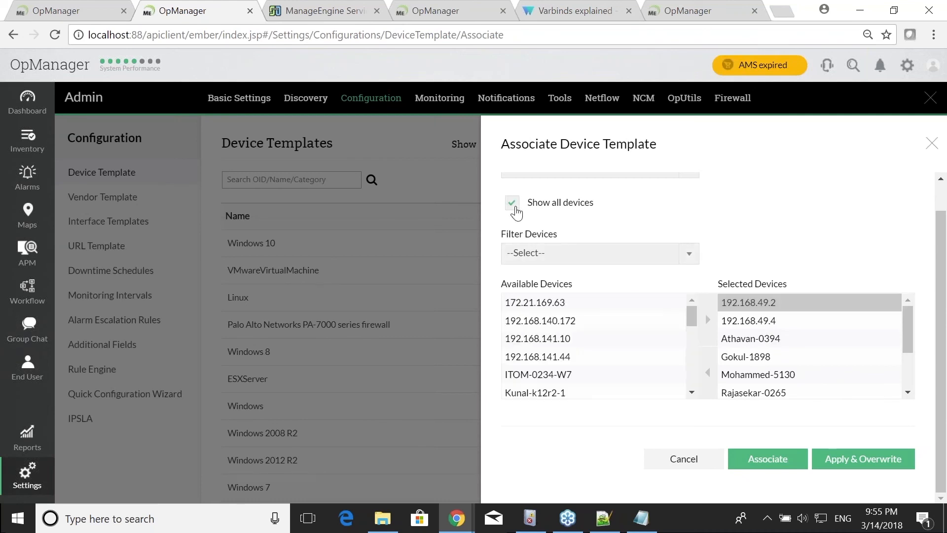
click(681, 321)
click(716, 321)
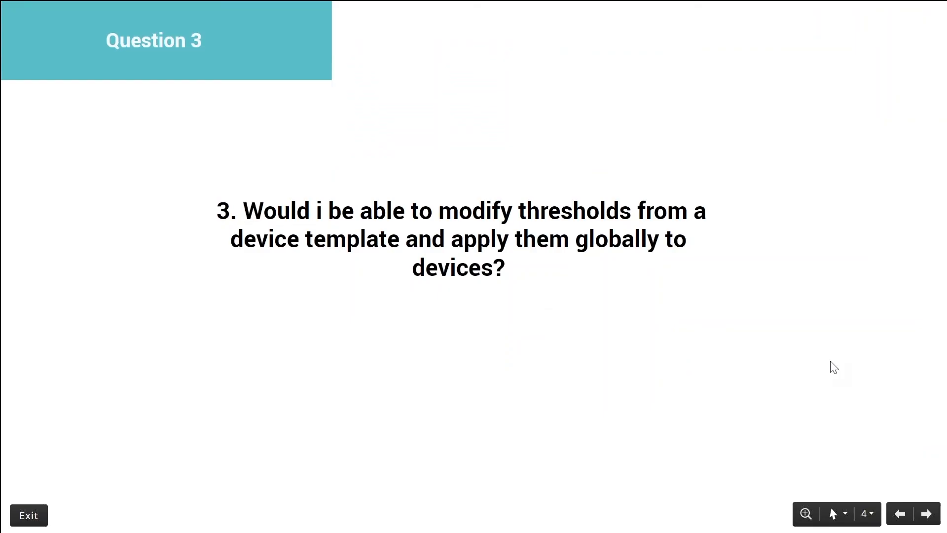
Advance to the Question 4 slide, then return to OpManager and close the association panel.
key(Right)
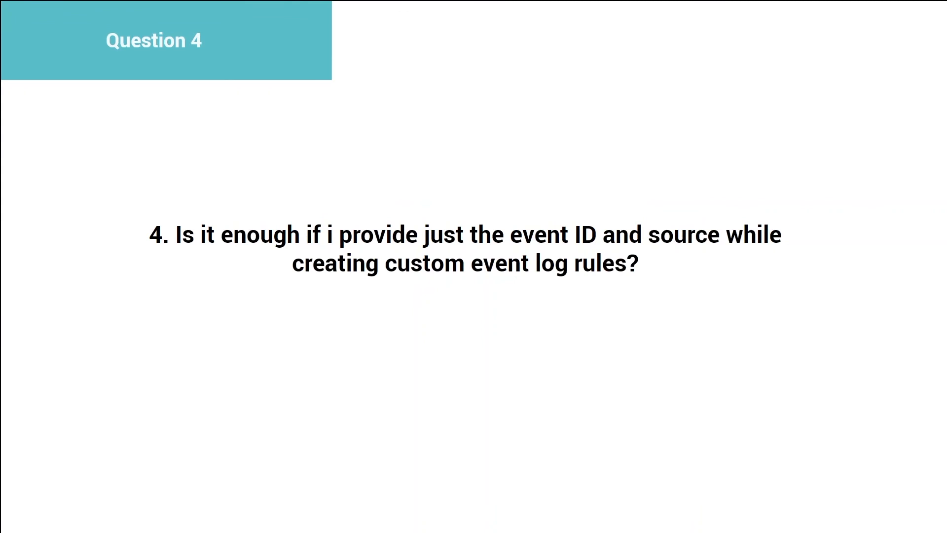
key(alt+Tab)
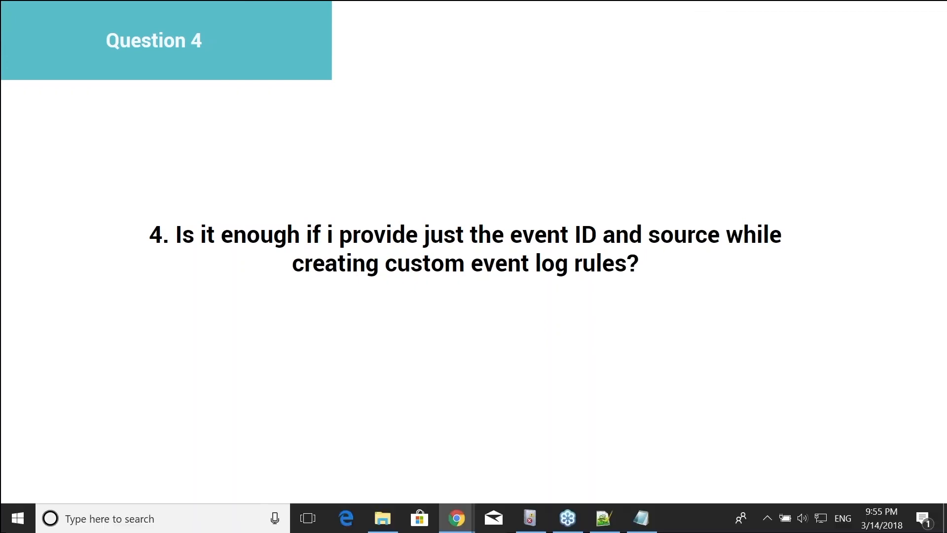
click(933, 144)
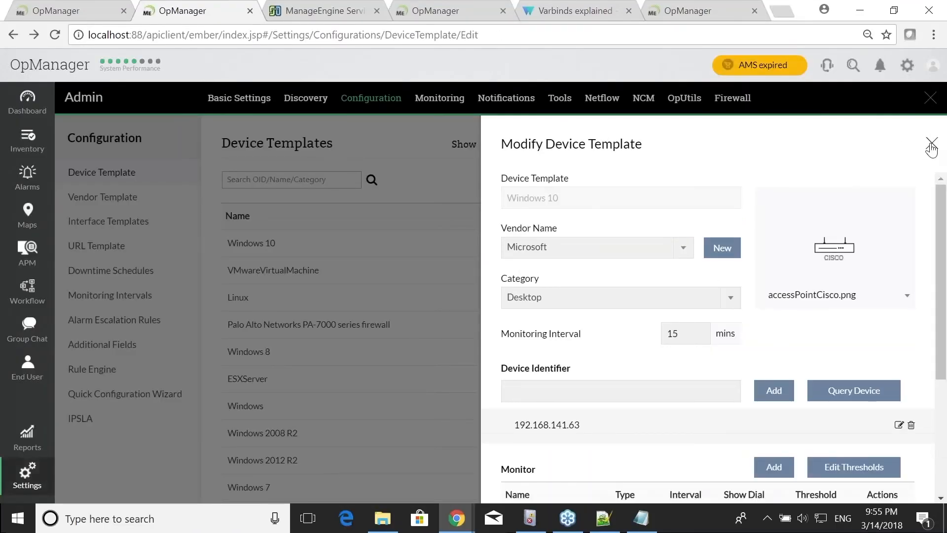
Close the template panel and add a new rule under Settings > Monitoring > Event Log Rules.
click(932, 144)
click(17, 475)
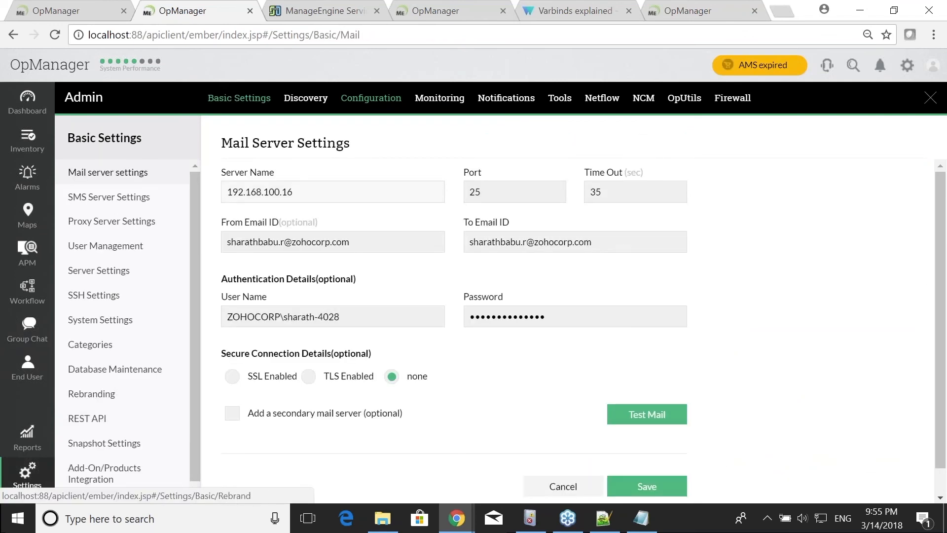
click(440, 98)
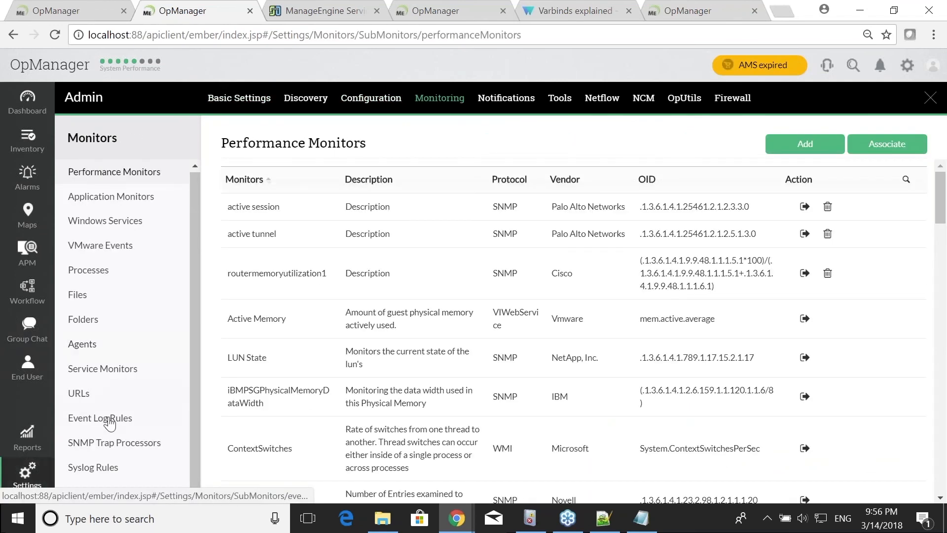
click(101, 418)
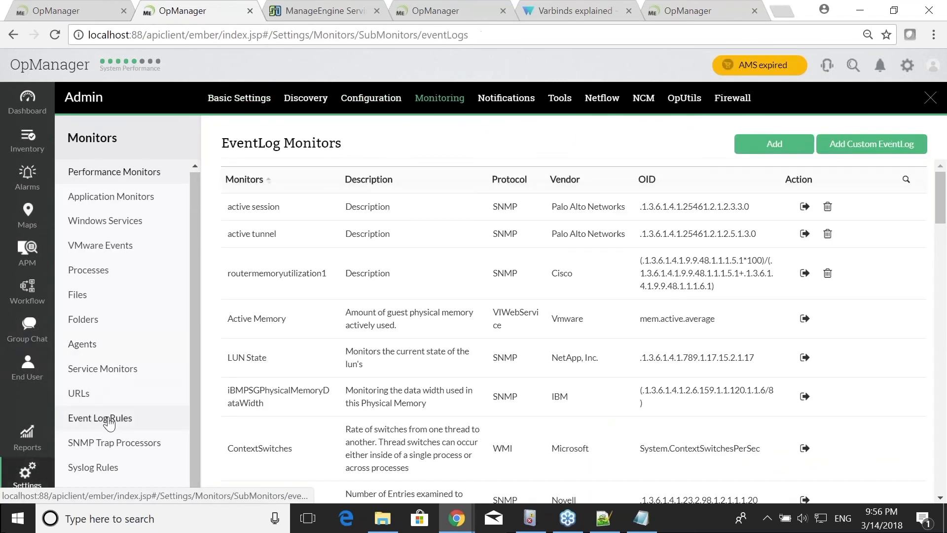
click(775, 144)
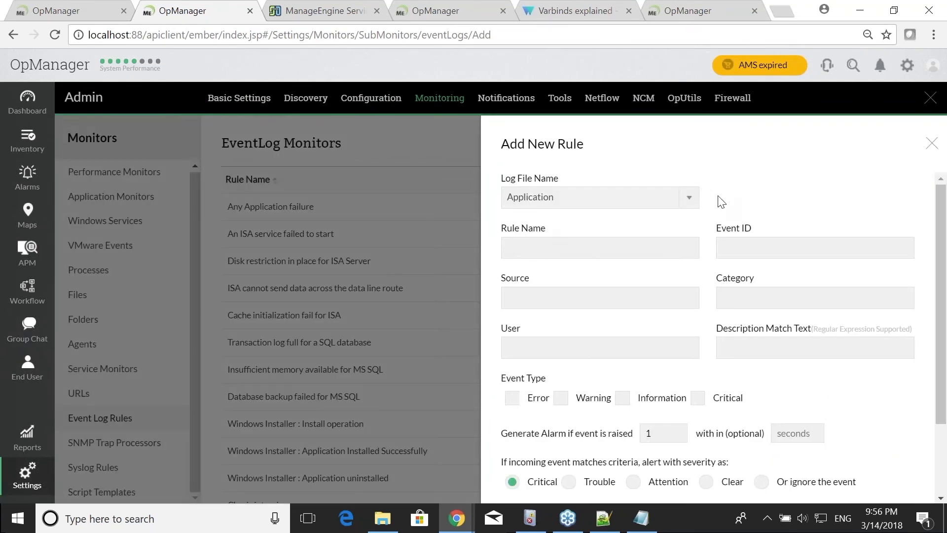
Keep Application as the log file and move into the Event ID and Source fields.
click(685, 202)
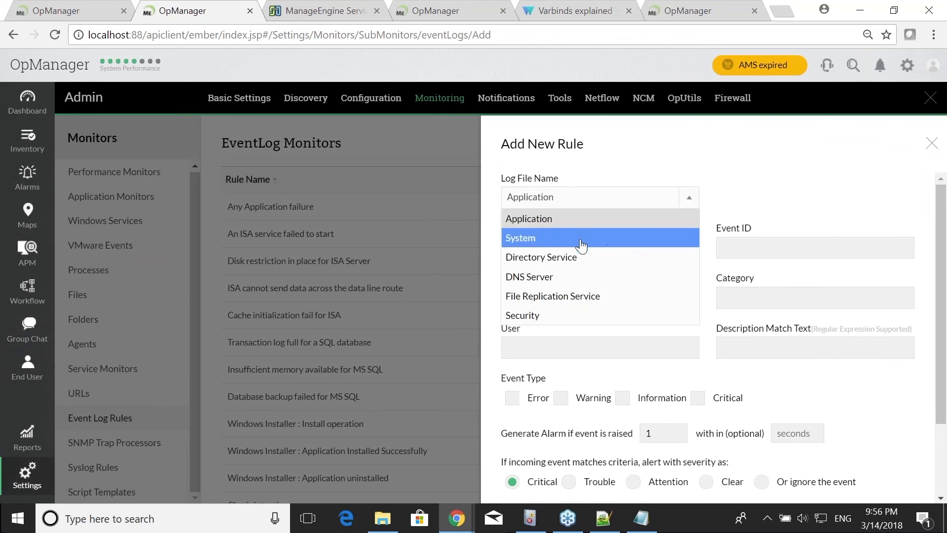
click(730, 185)
click(741, 252)
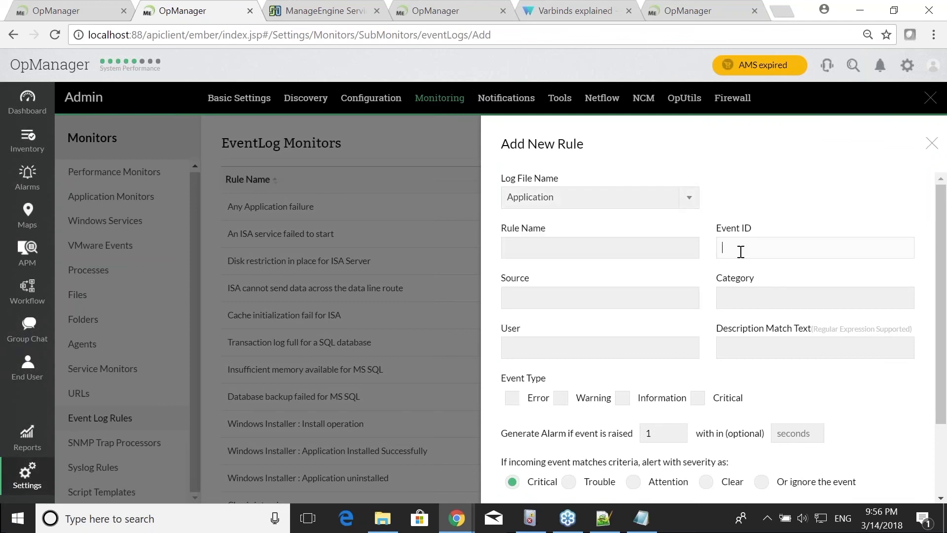
click(557, 301)
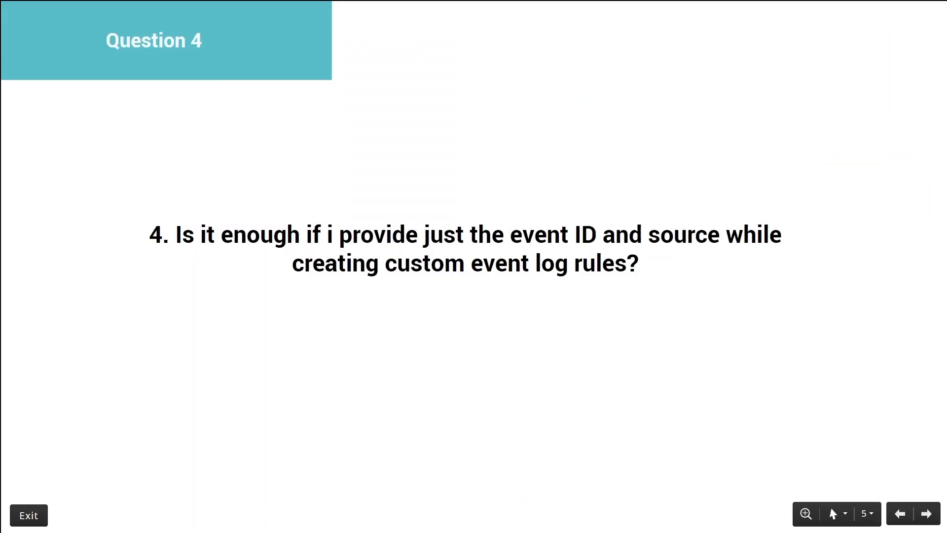
Advance to the Question 5 slide and close the new event log rule form.
key(Right)
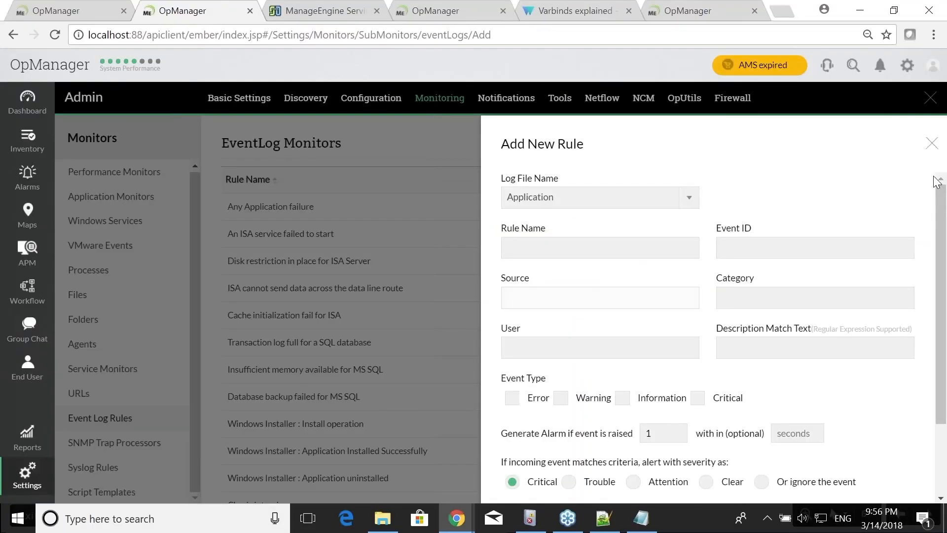
click(932, 143)
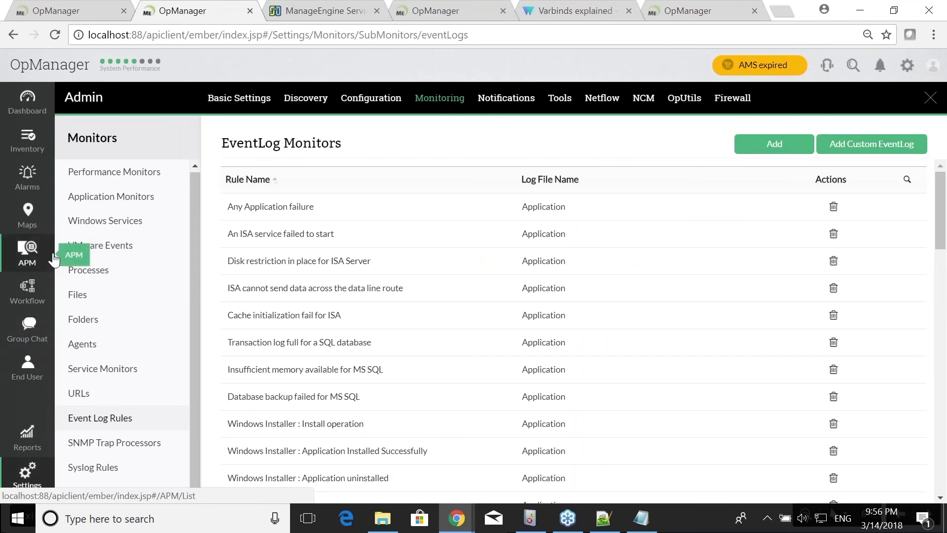
Add Desktop to the inventory category filter and open the Windows XP desktop.
click(27, 141)
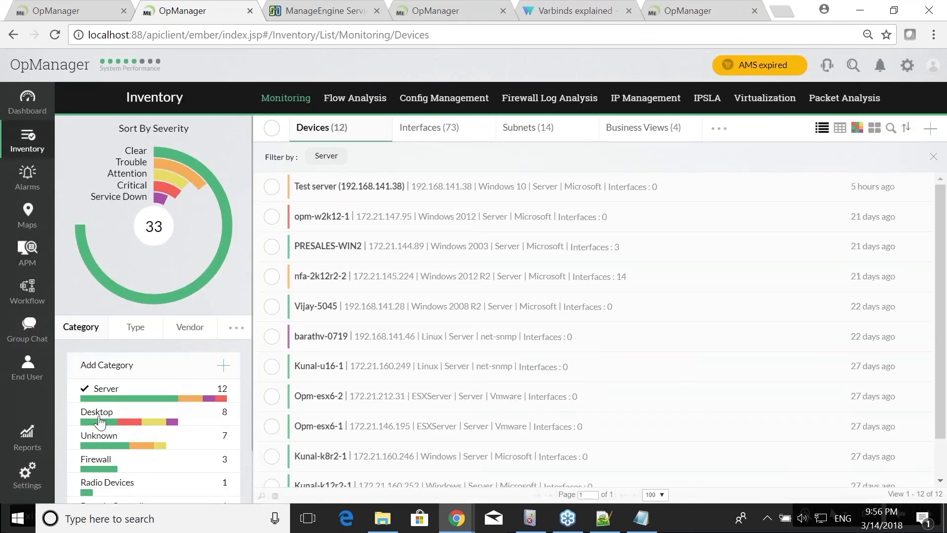
click(100, 415)
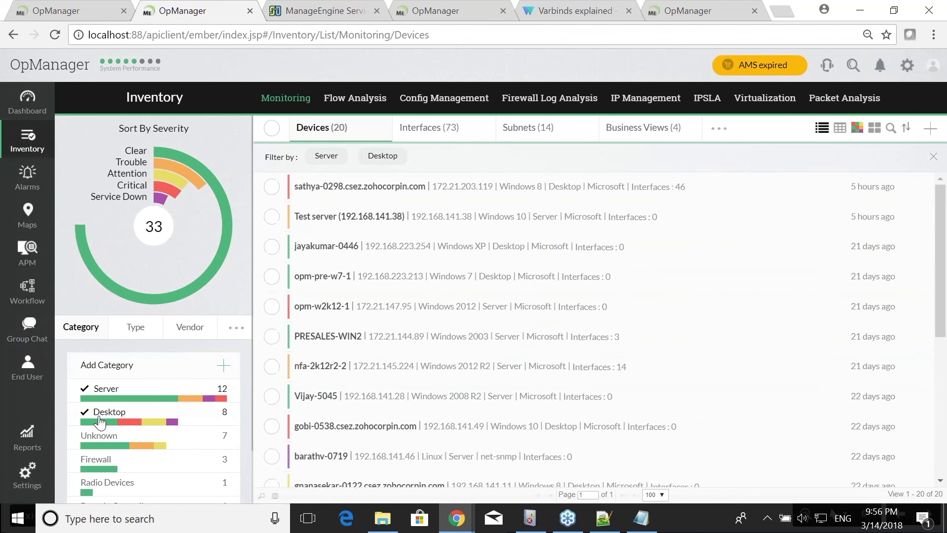
click(329, 249)
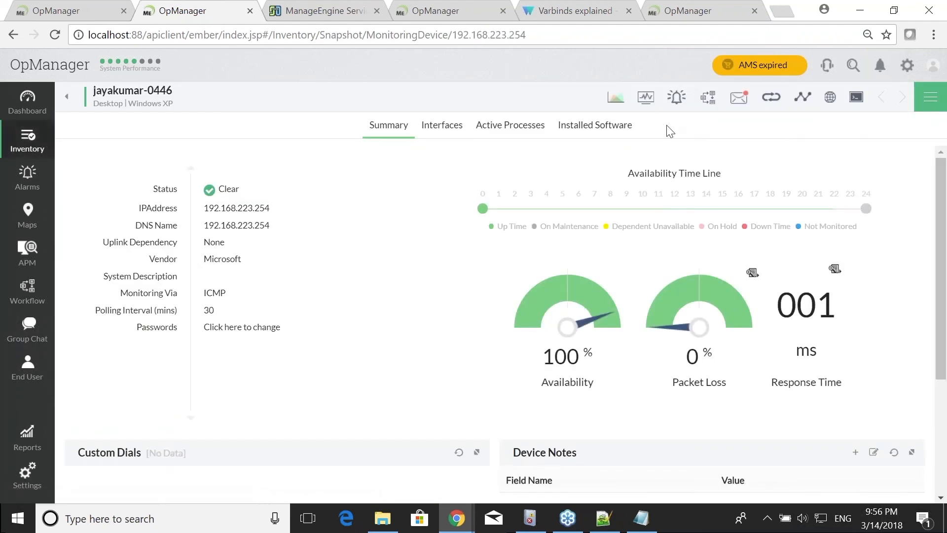
Check the device's alerts and monitors, then start adding a notification profile.
click(676, 101)
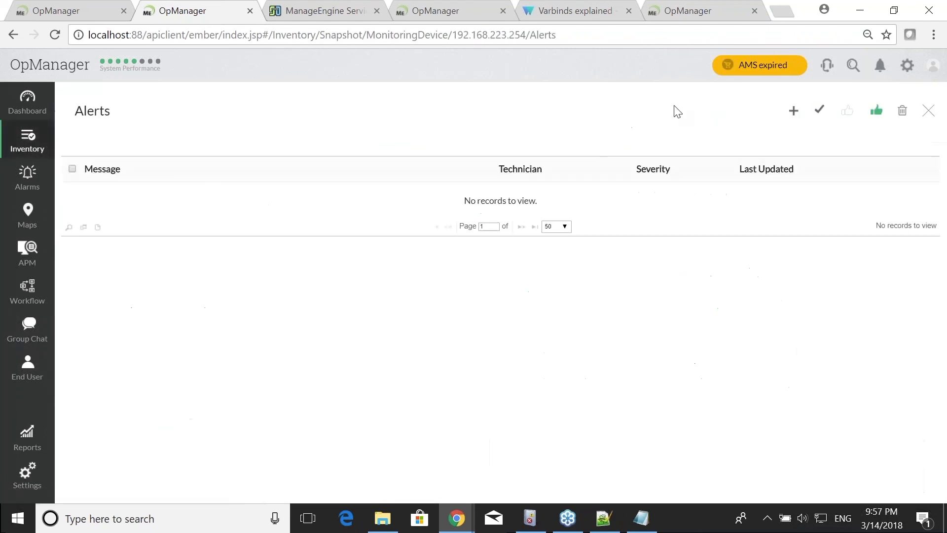
click(929, 110)
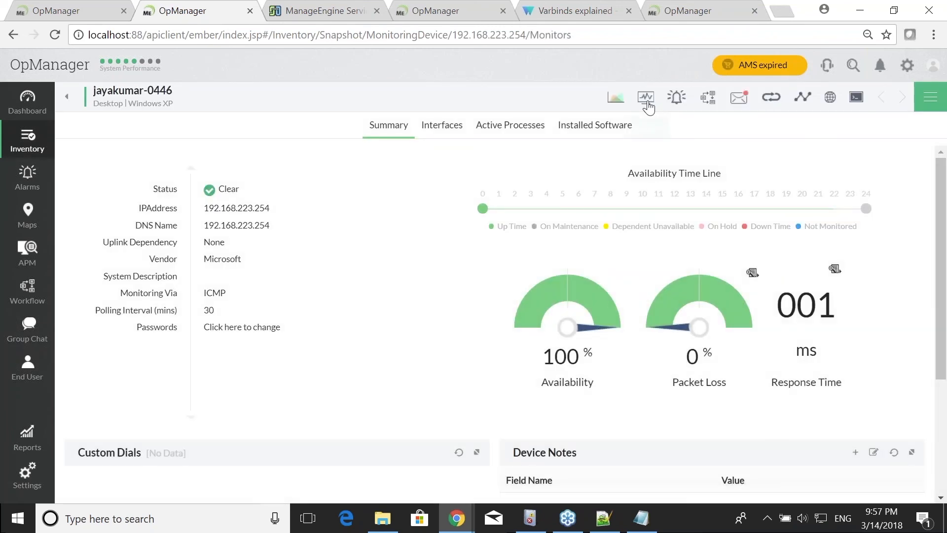
click(649, 101)
click(930, 97)
click(740, 98)
click(876, 153)
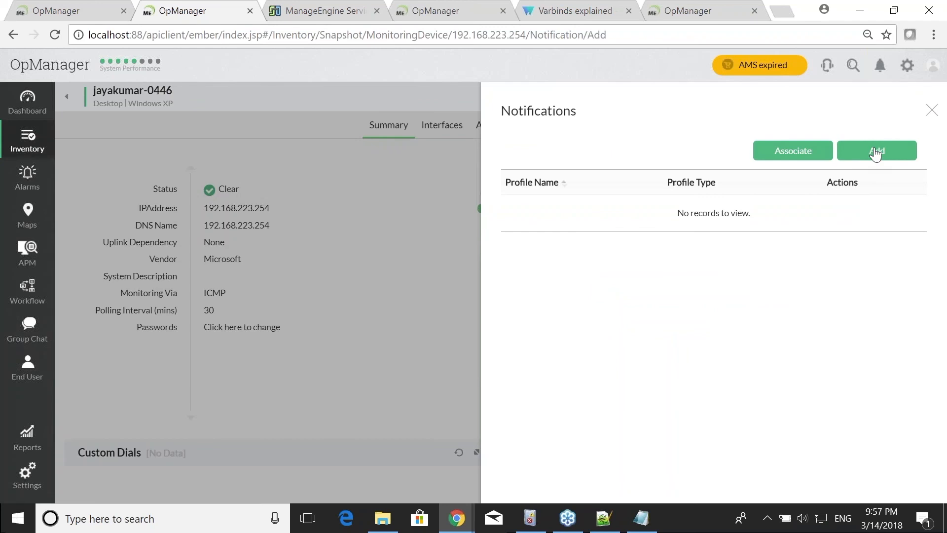
On the Criteria step, uncheck Critical severity, then switch to the Question 5 slide.
scroll(450, 310, down, 3)
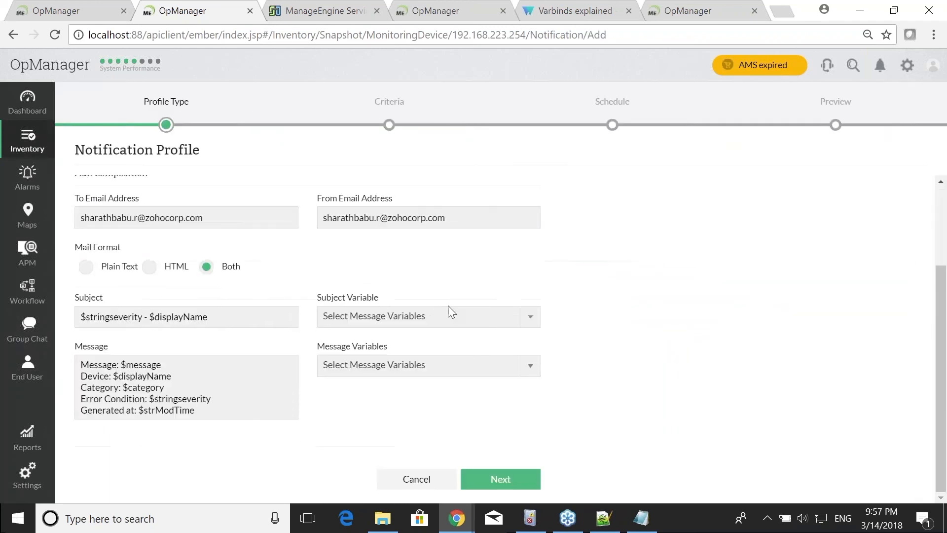
click(488, 477)
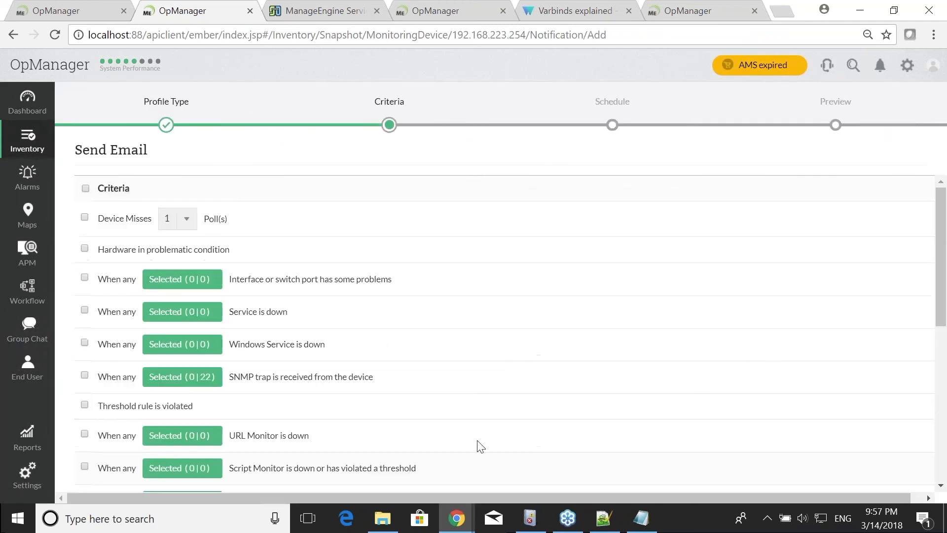
scroll(398, 345, down, 10)
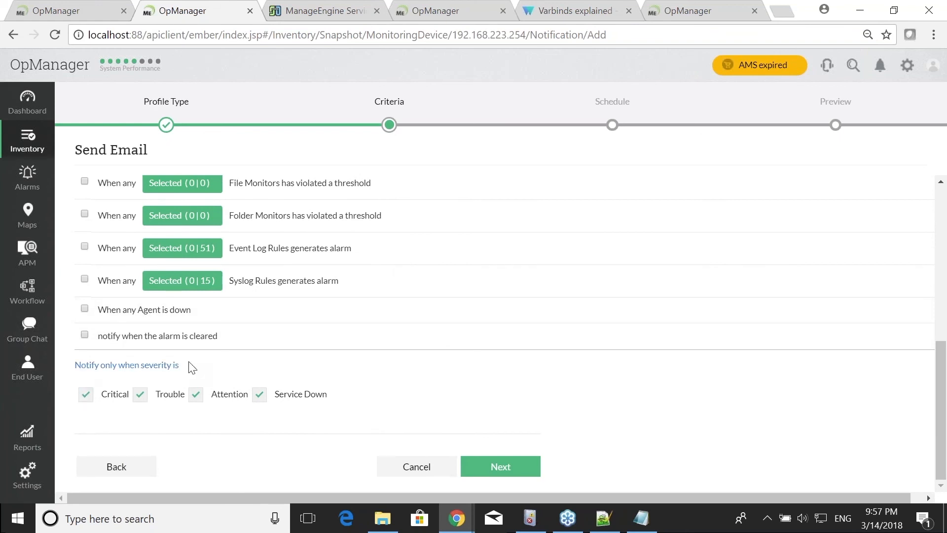
click(87, 396)
key(alt+Tab)
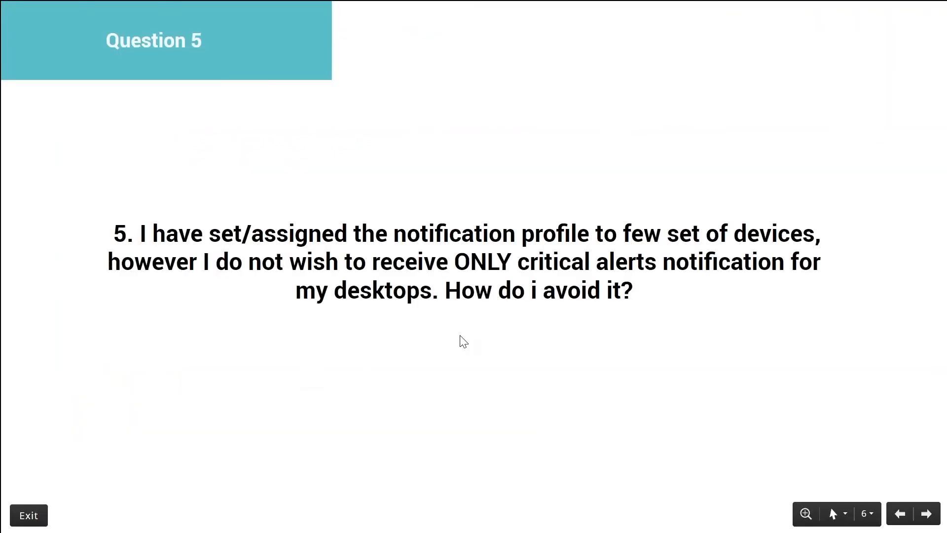
key(Right)
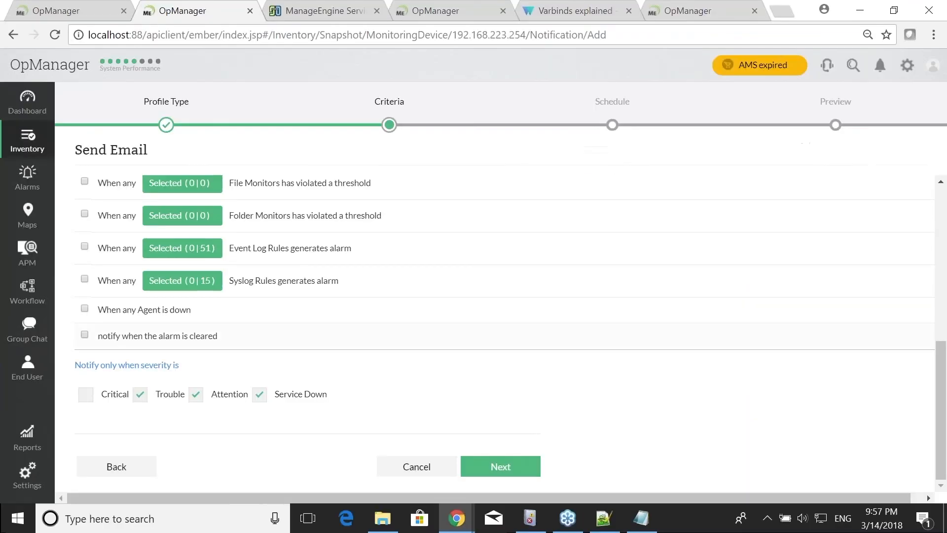
Open the Syslog Events report's Schedule form, close it, and advance to Question 7.
click(39, 433)
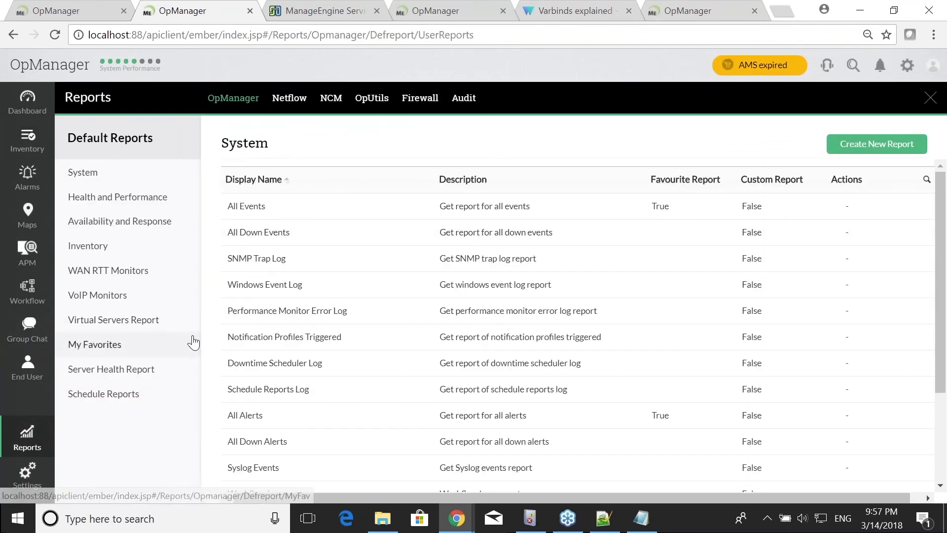
scroll(390, 311, down, 3)
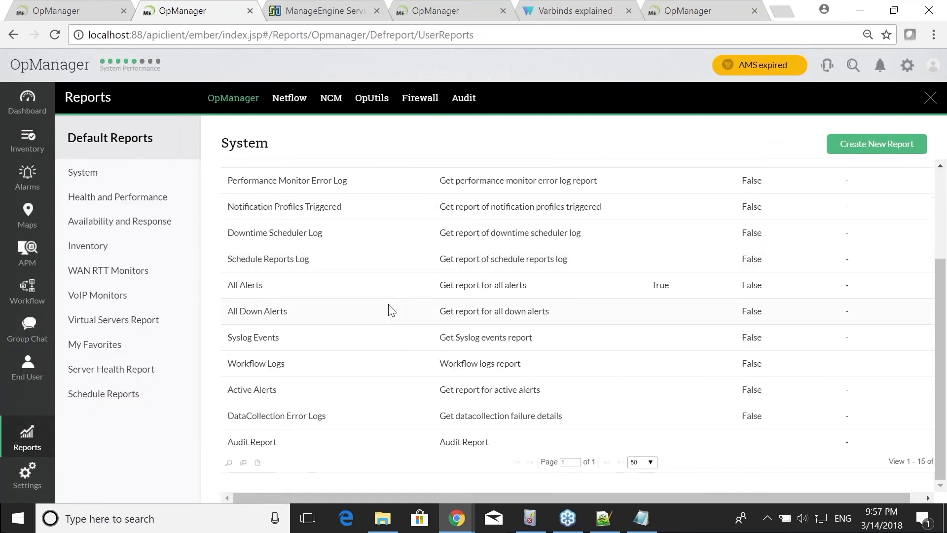
click(266, 340)
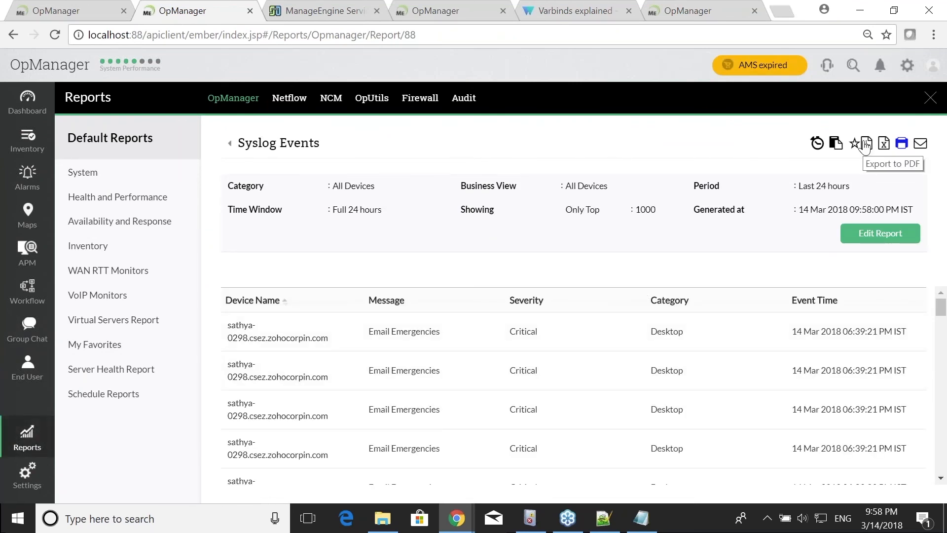
click(817, 145)
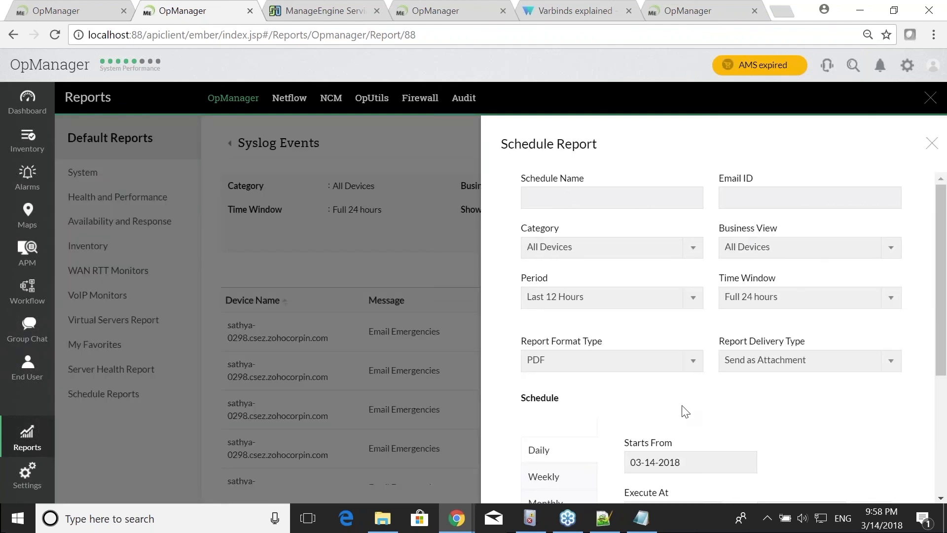
click(932, 144)
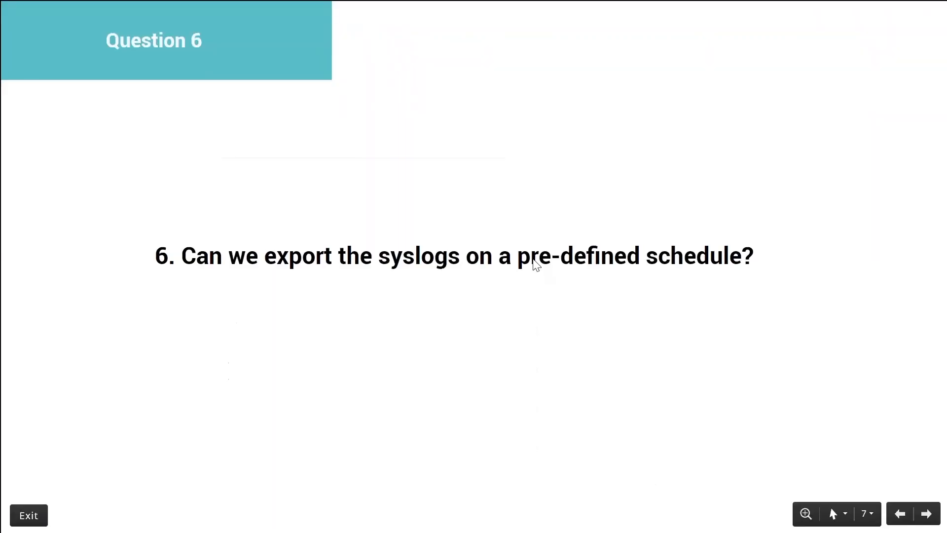
key(Right)
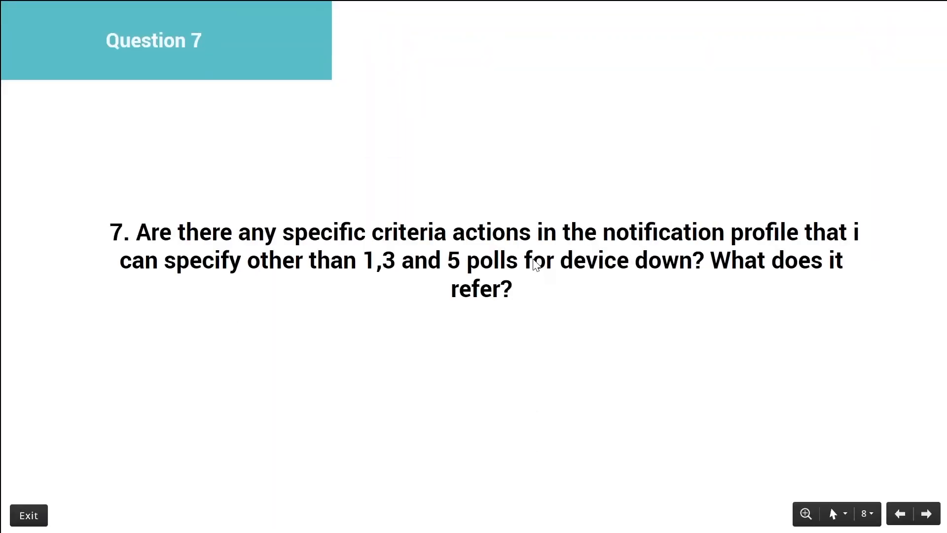